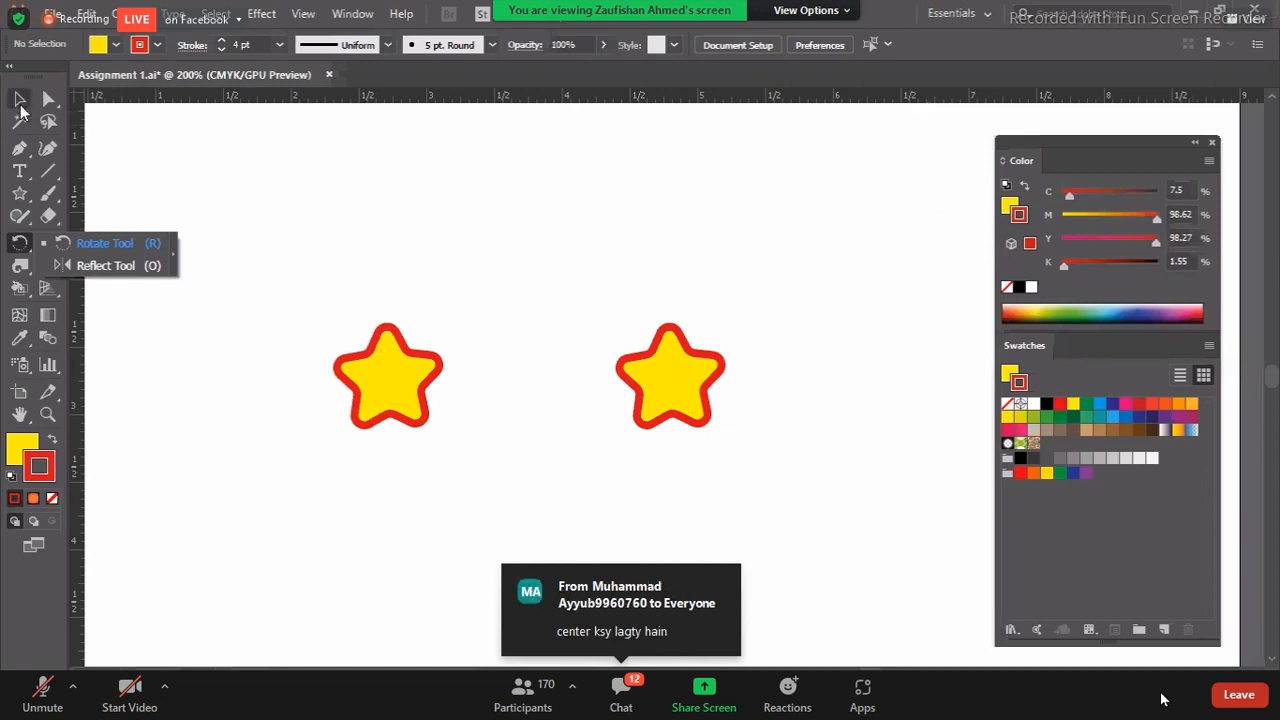
- Enlarge the second star to about 3.8 in wide and keep it within the artboard beside the other star
left_click(18, 98)
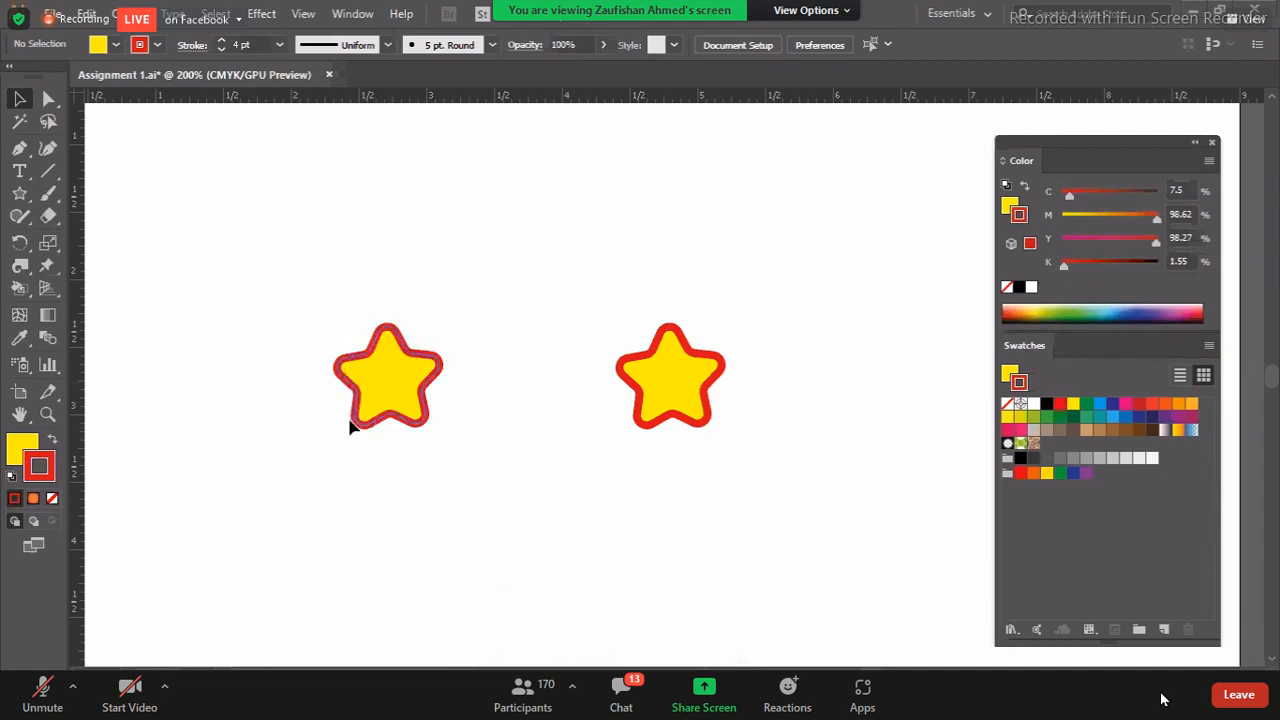
left_click(420, 390)
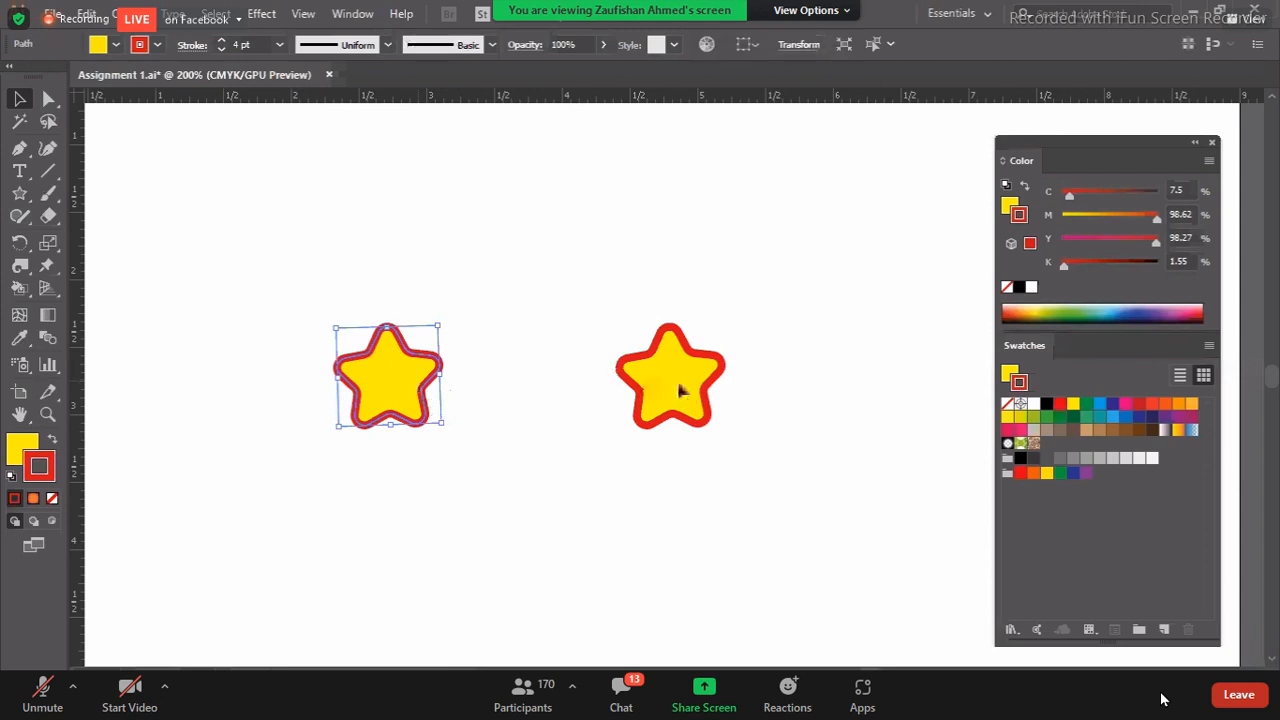
left_click(676, 378)
left_click(409, 394)
left_click_drag(534, 446, 472, 461)
key("space")
key("ctrl+minus")
key("ctrl+minus")
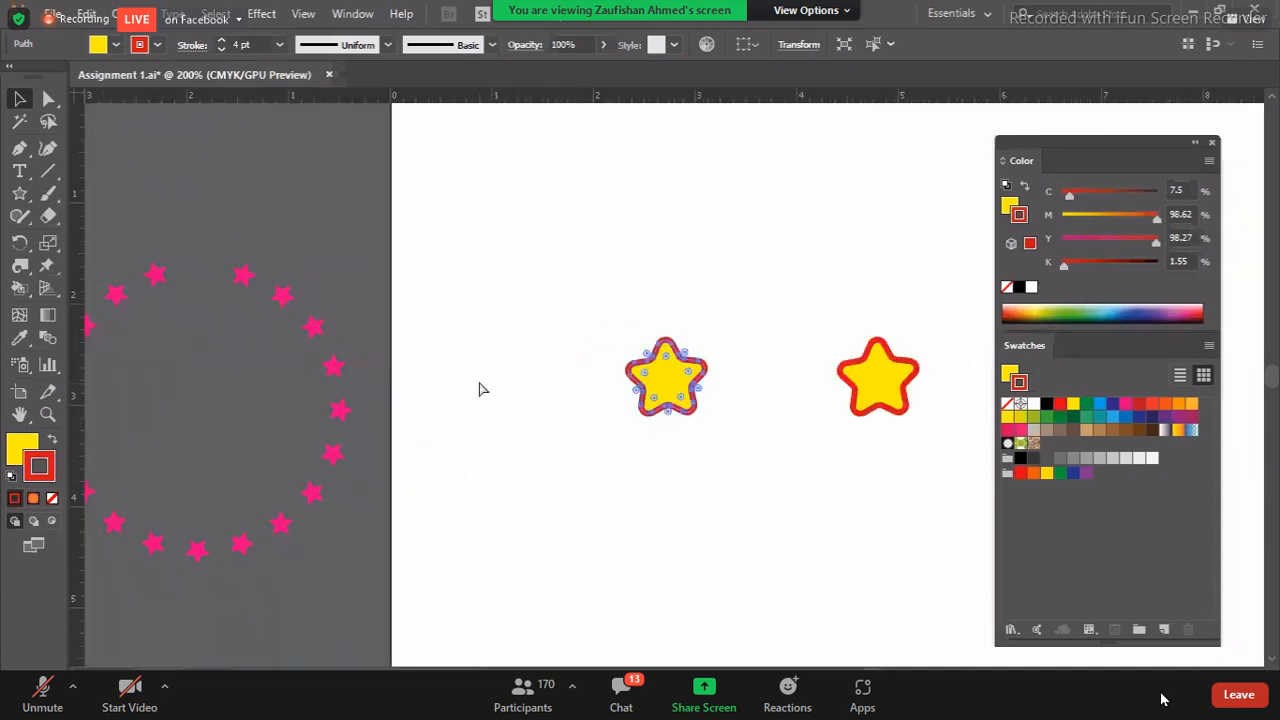
left_click_drag(463, 503, 300, 500)
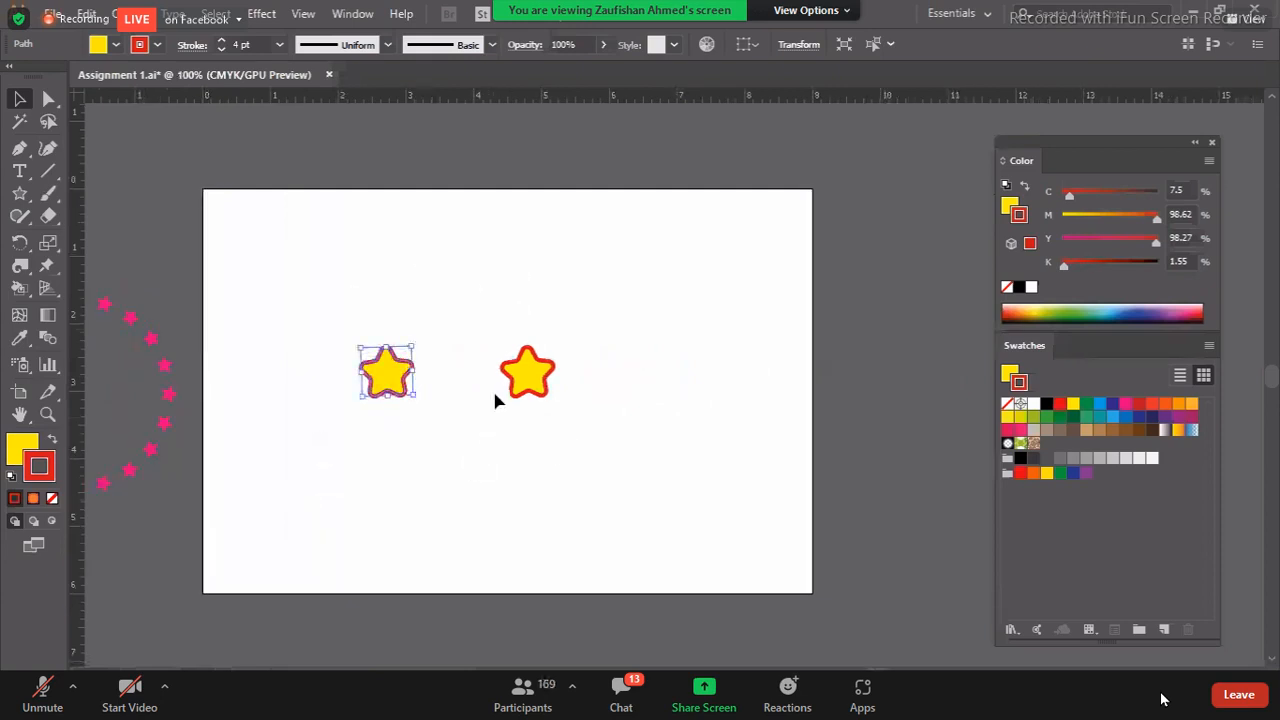
left_click(548, 396)
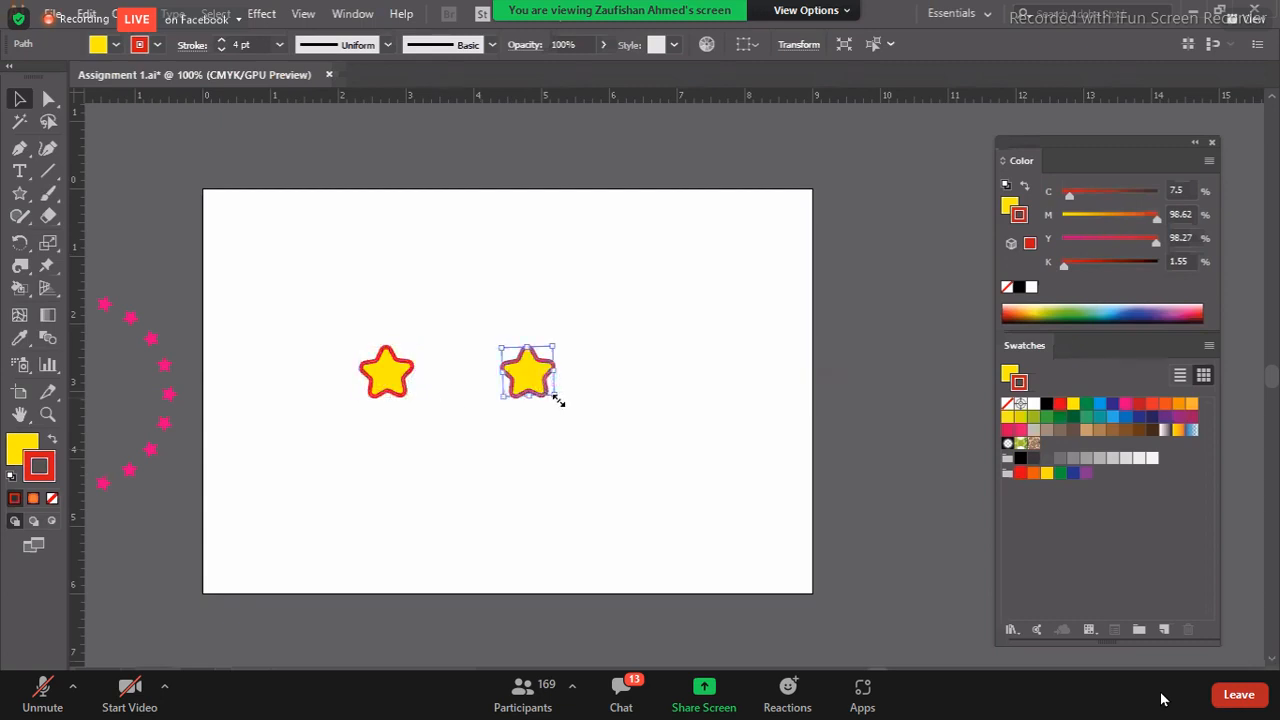
left_click_drag(557, 399, 779, 588)
left_click(871, 563)
left_click_drag(693, 482, 694, 429)
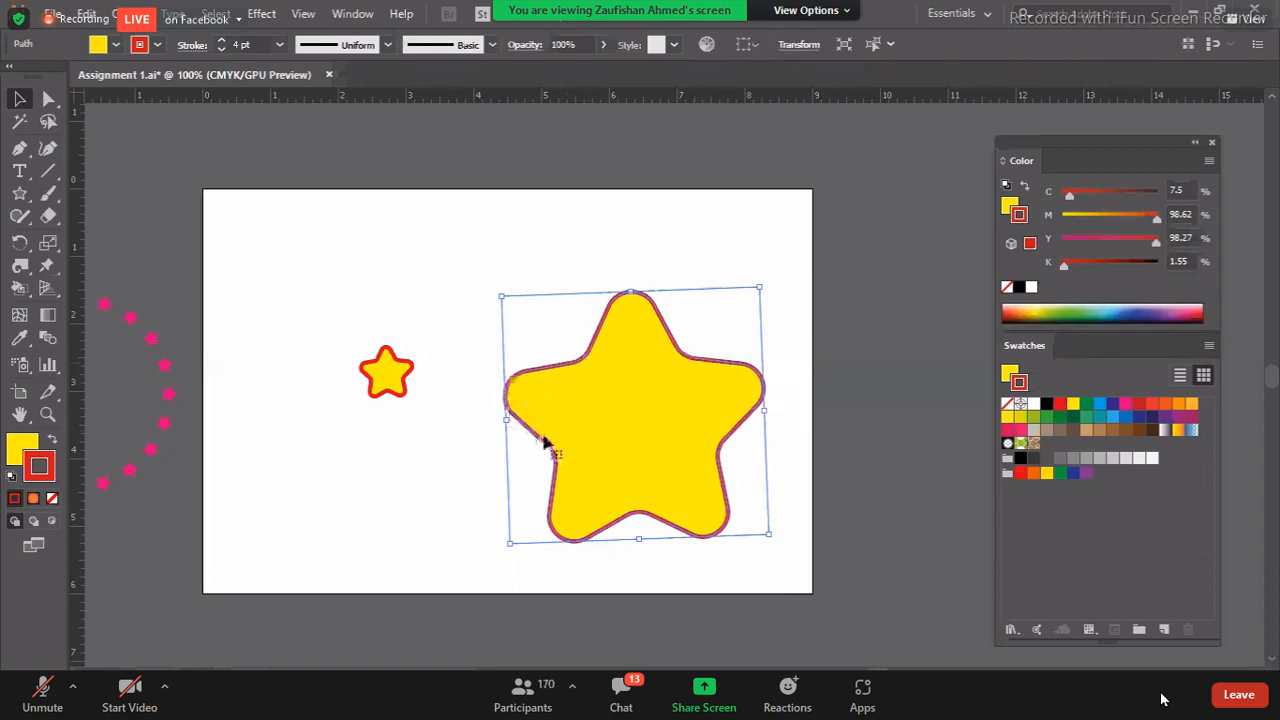
- Try scaling the smaller star down, and undo the resize
left_click(467, 520)
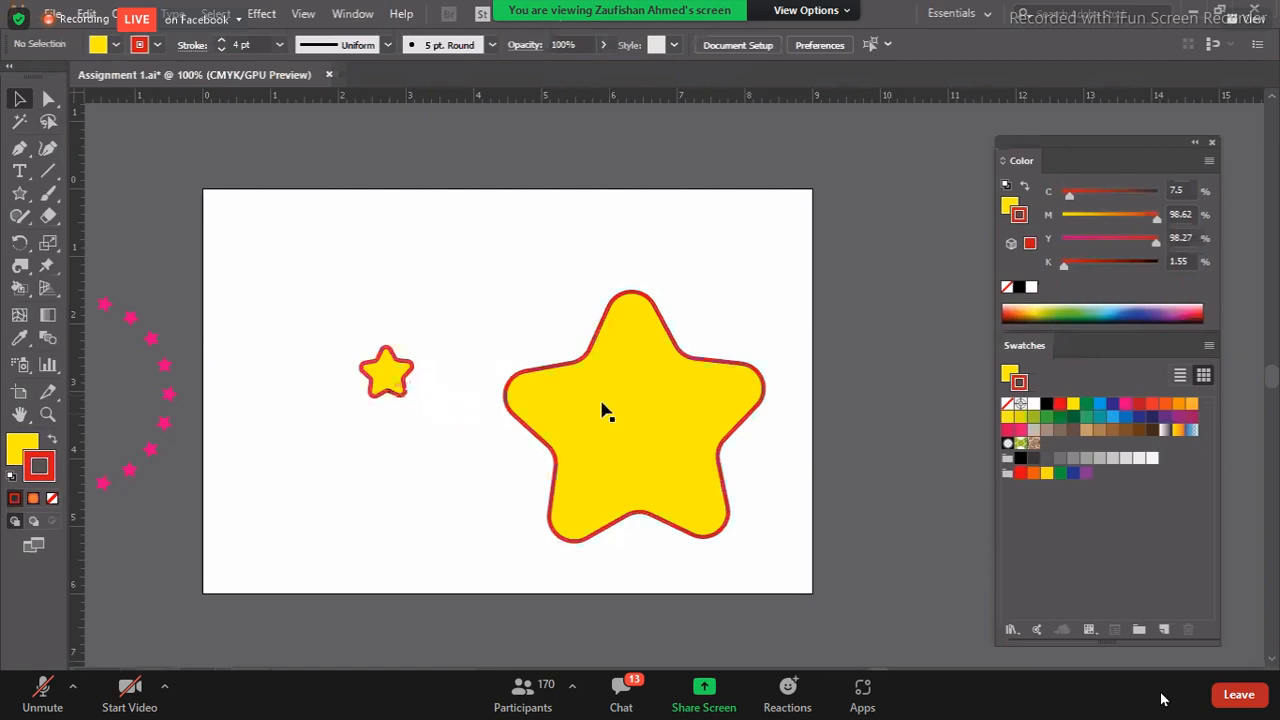
left_click(580, 363)
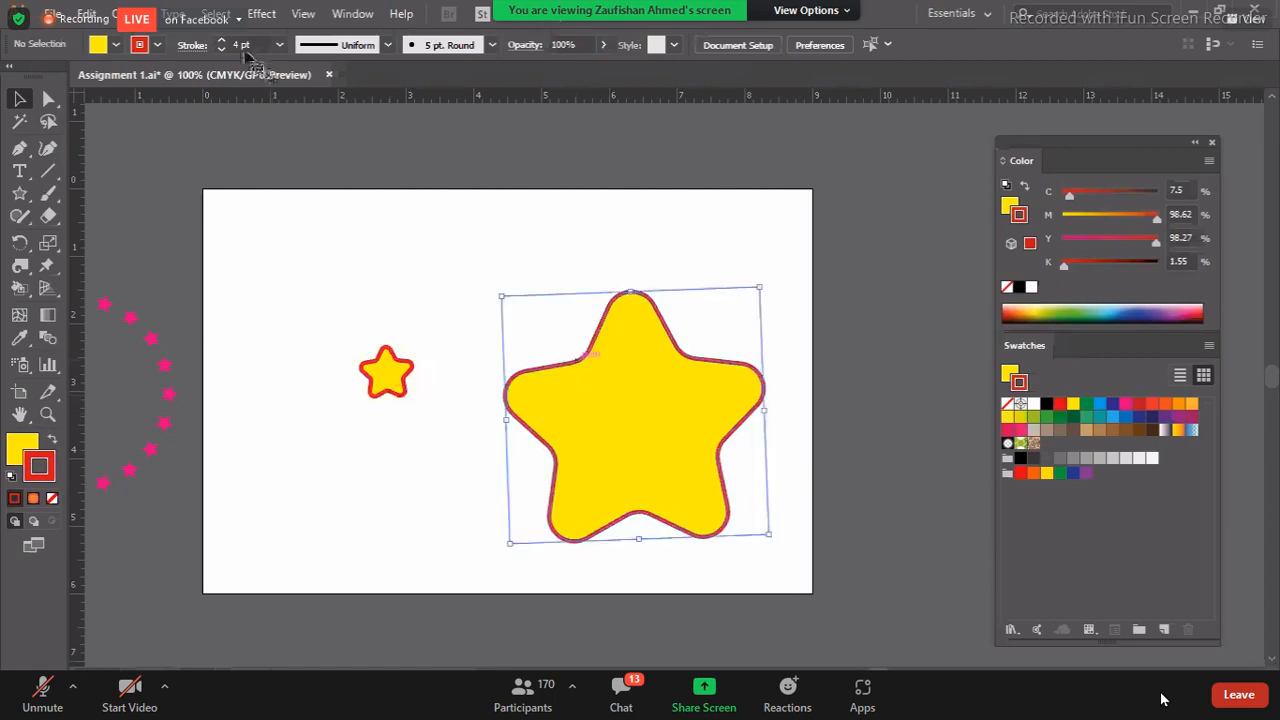
left_click(405, 390)
left_click(397, 445)
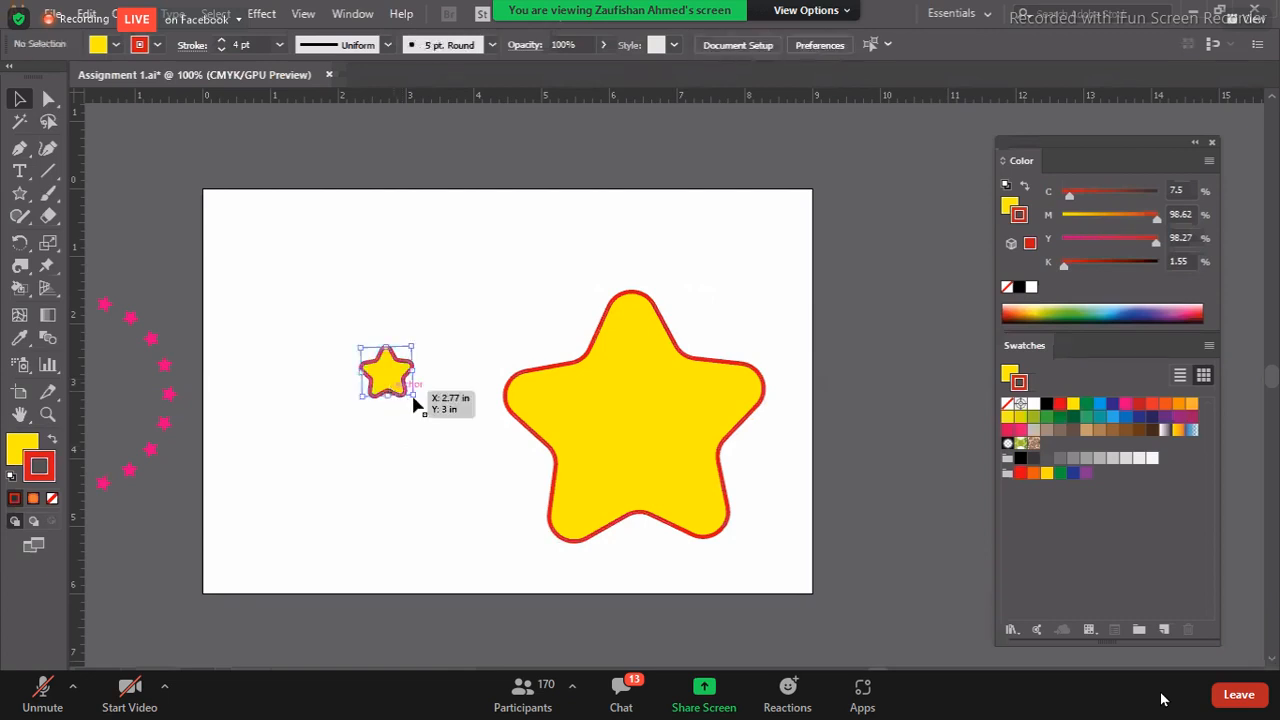
left_click_drag(413, 395, 395, 379)
left_click(380, 427)
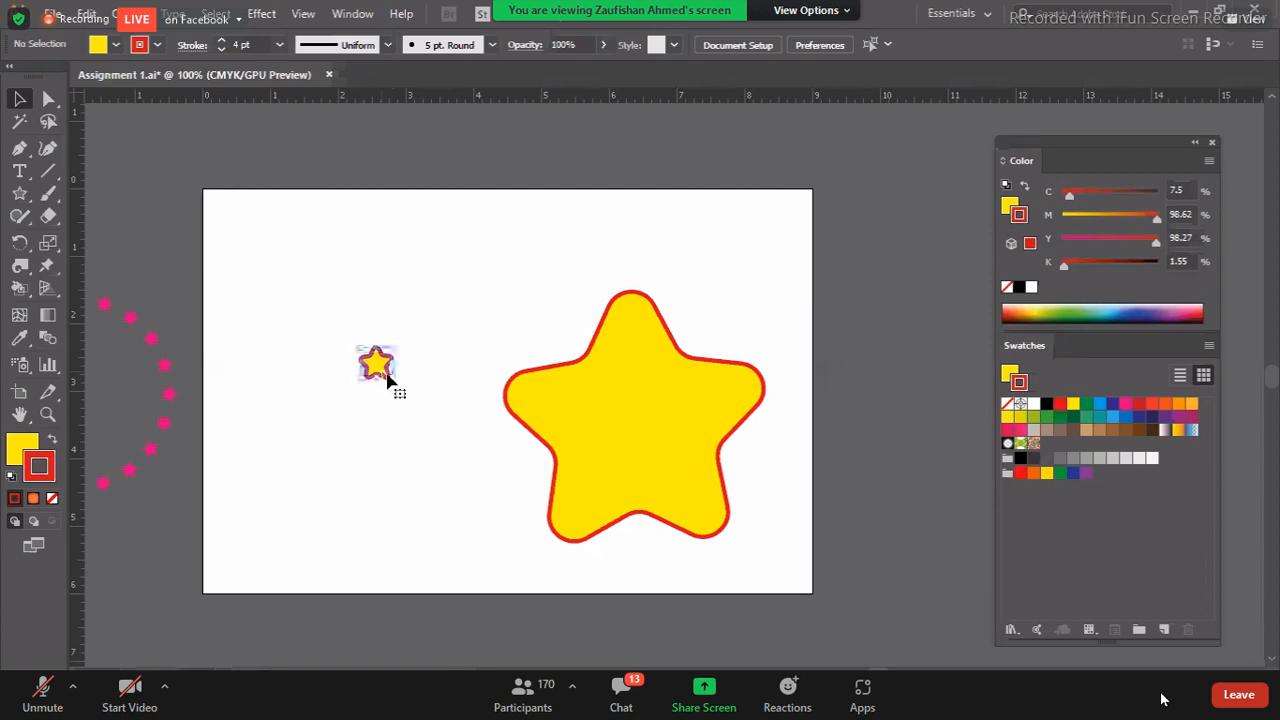
key("ctrl+z")
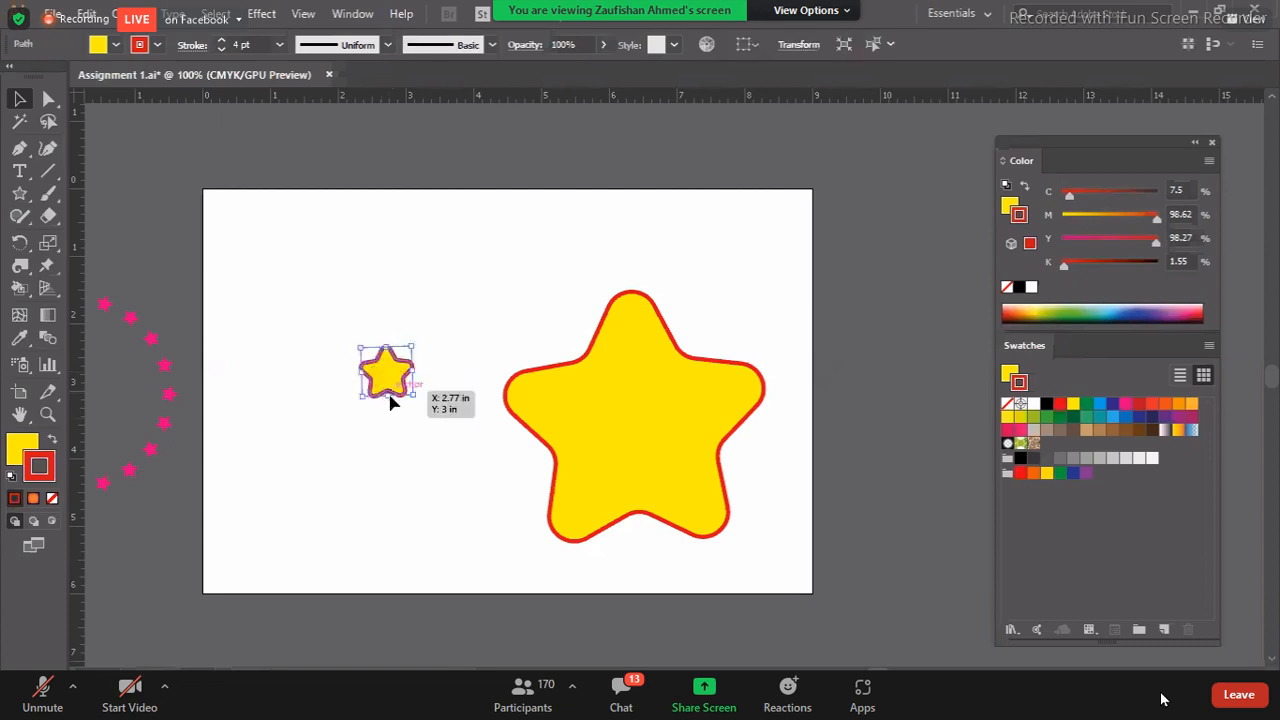
- Duplicate the small star, shrink the copy to about 0.3 in wide, and arrange both small stars beside the large one
left_click_drag(389, 380, 344, 456, "alt")
left_click(332, 512)
left_click(326, 506)
left_click_drag(354, 358, 481, 451)
left_click_drag(403, 457, 355, 495)
left_click(391, 510)
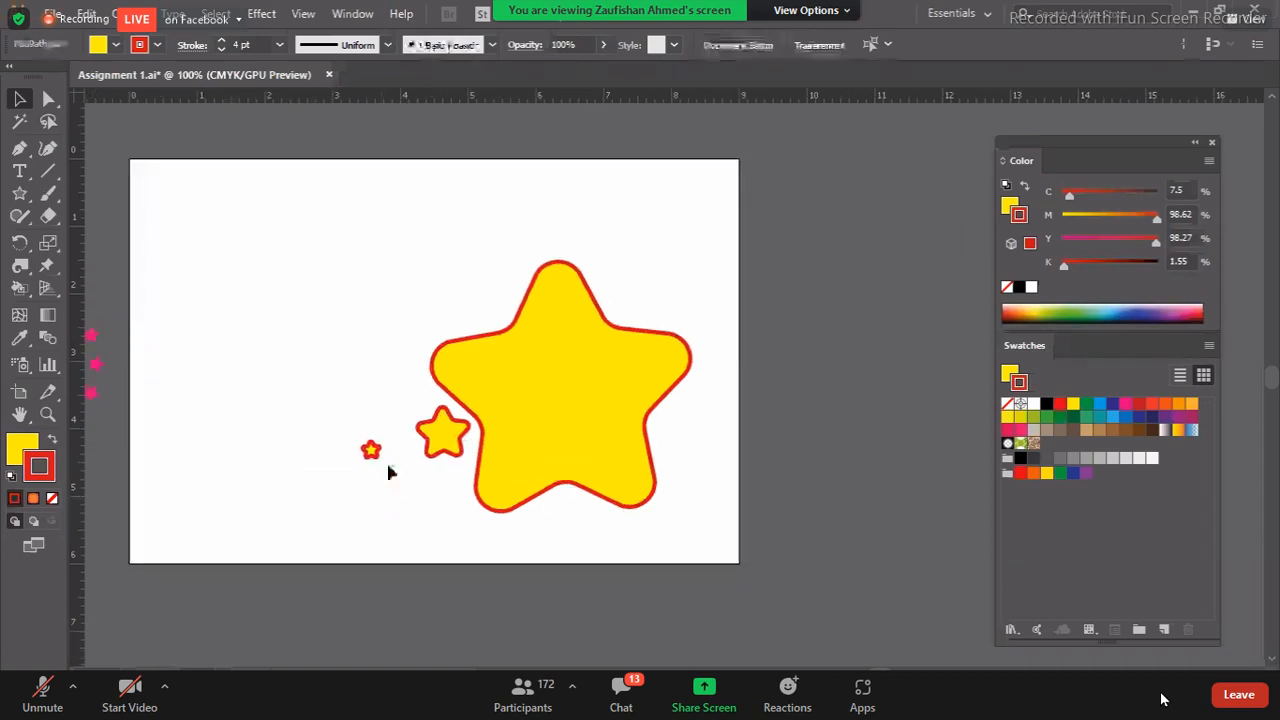
- Nudge the mid-sized star away from the large one and compare the outline thickness of all three stars
left_click(476, 482)
left_click(362, 532)
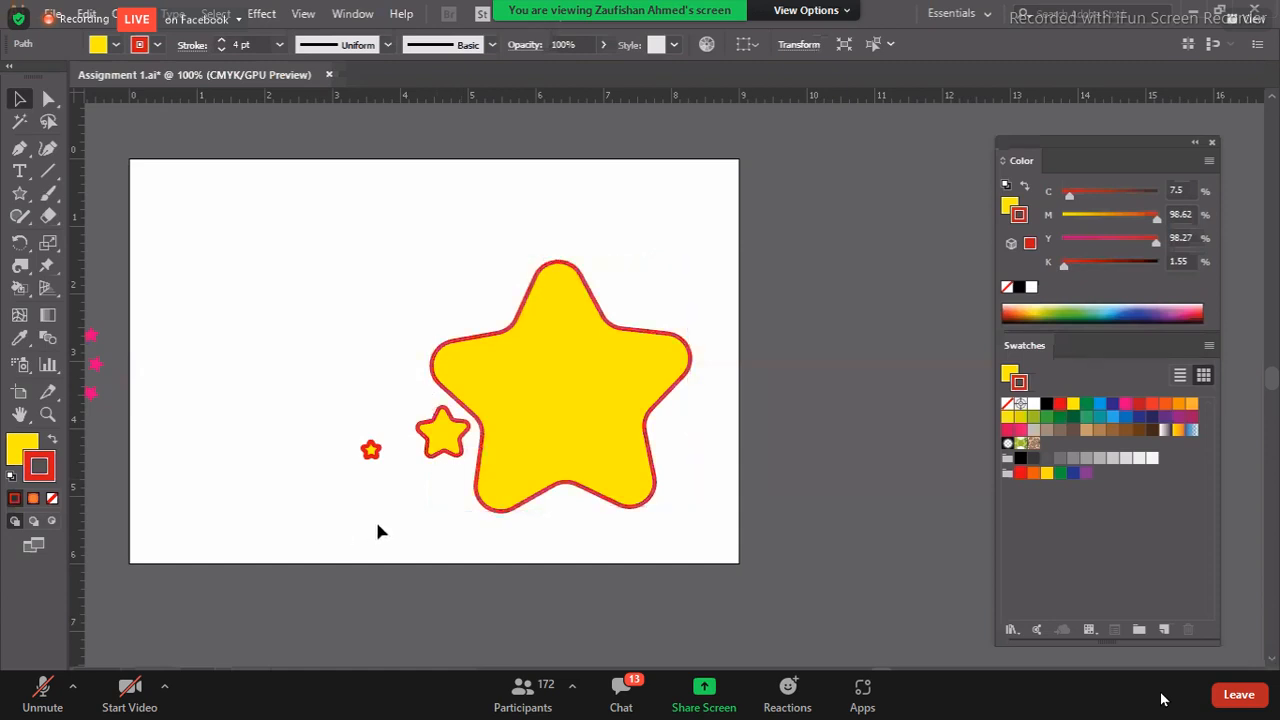
left_click_drag(457, 437, 407, 493)
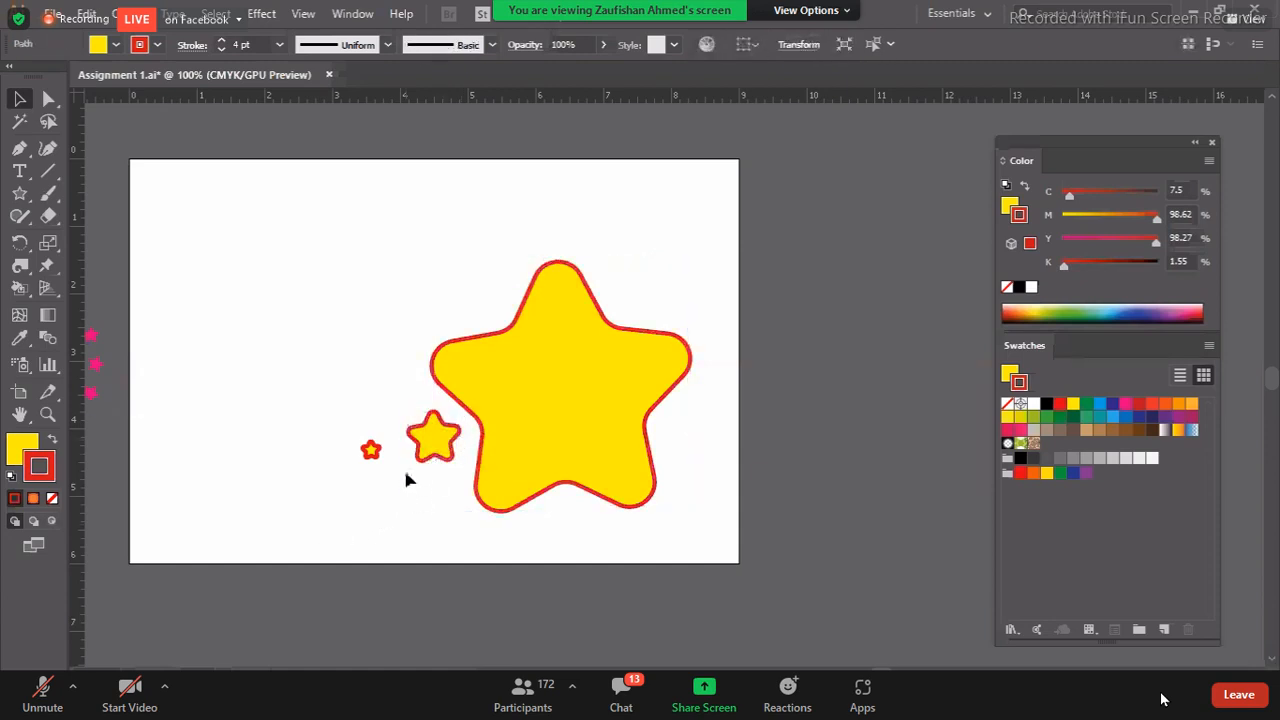
left_click(405, 480)
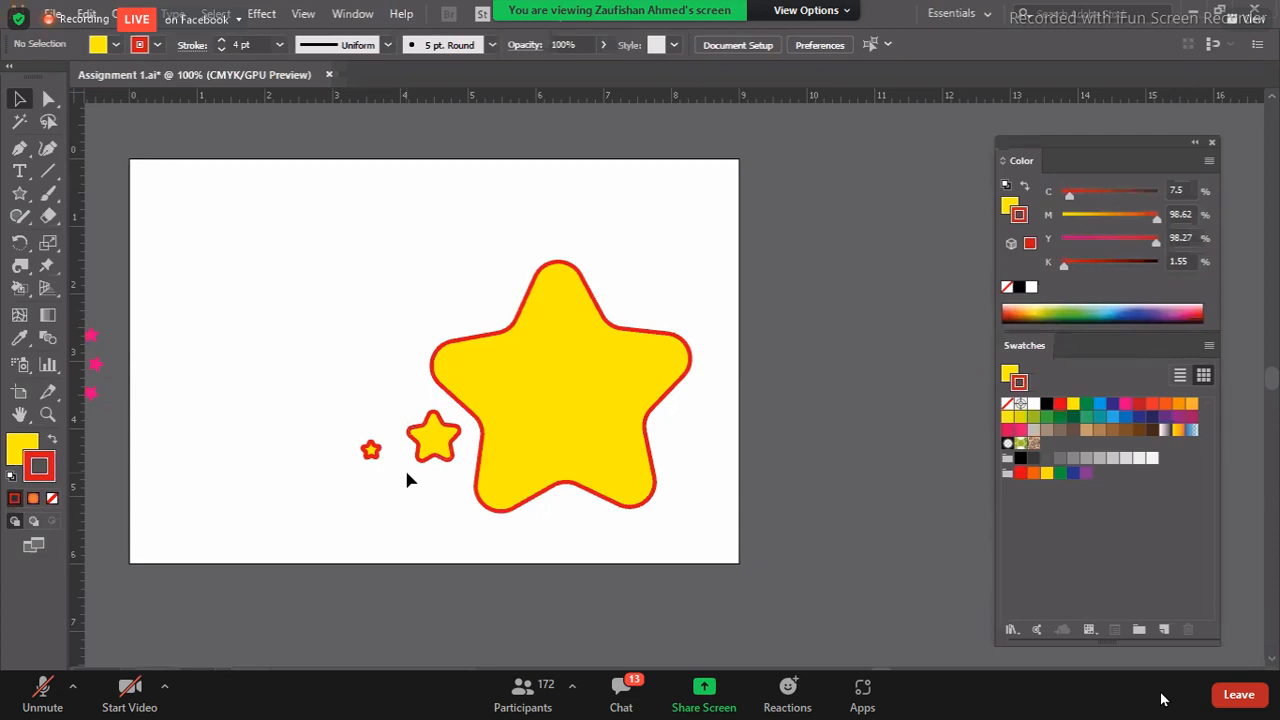
left_click_drag(423, 450, 457, 503)
key("ctrl+=")
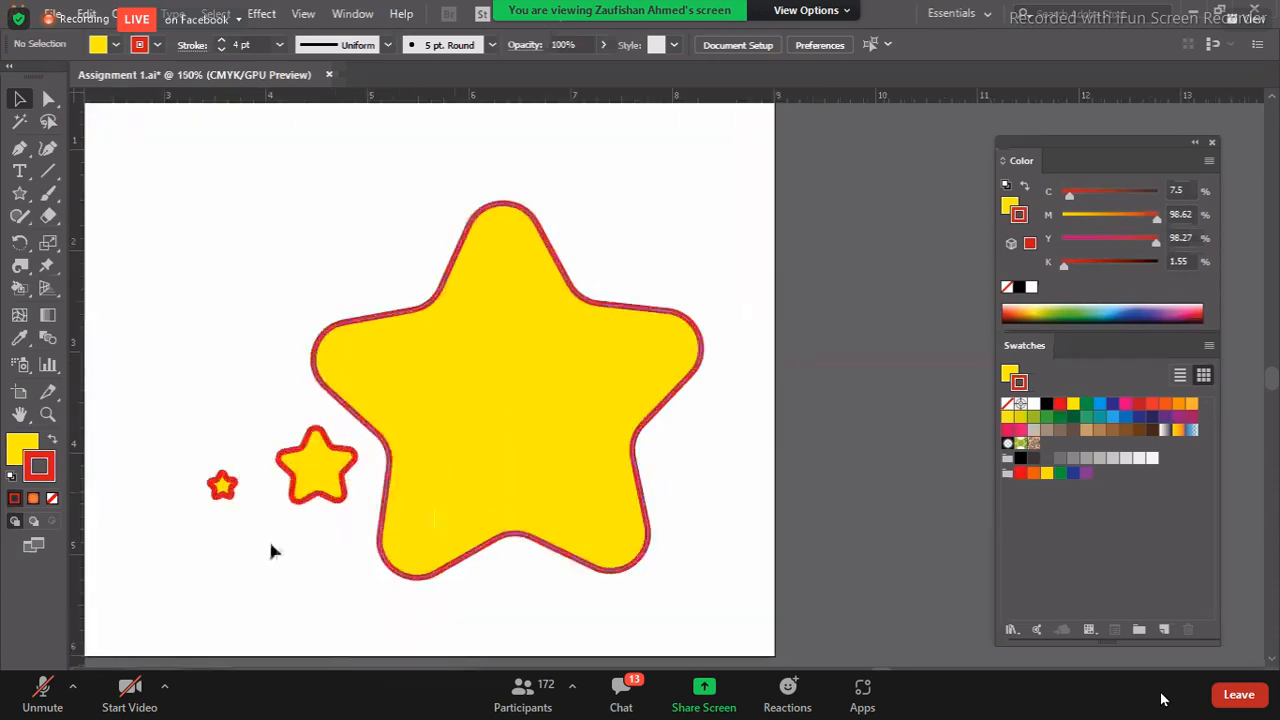
left_click_drag(255, 556, 298, 507)
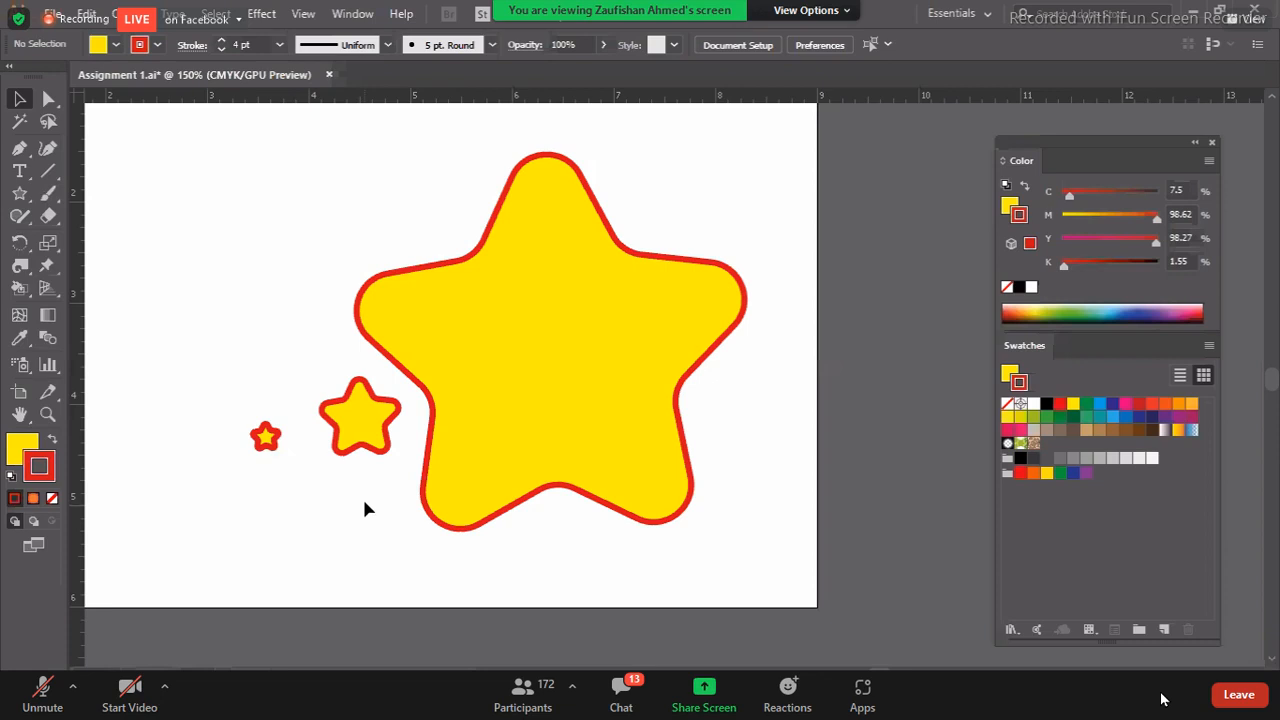
- Move the tiny star down to the artboard's lower edge and delete the mid-sized star
key("ctrl+minus")
key("ctrl+minus")
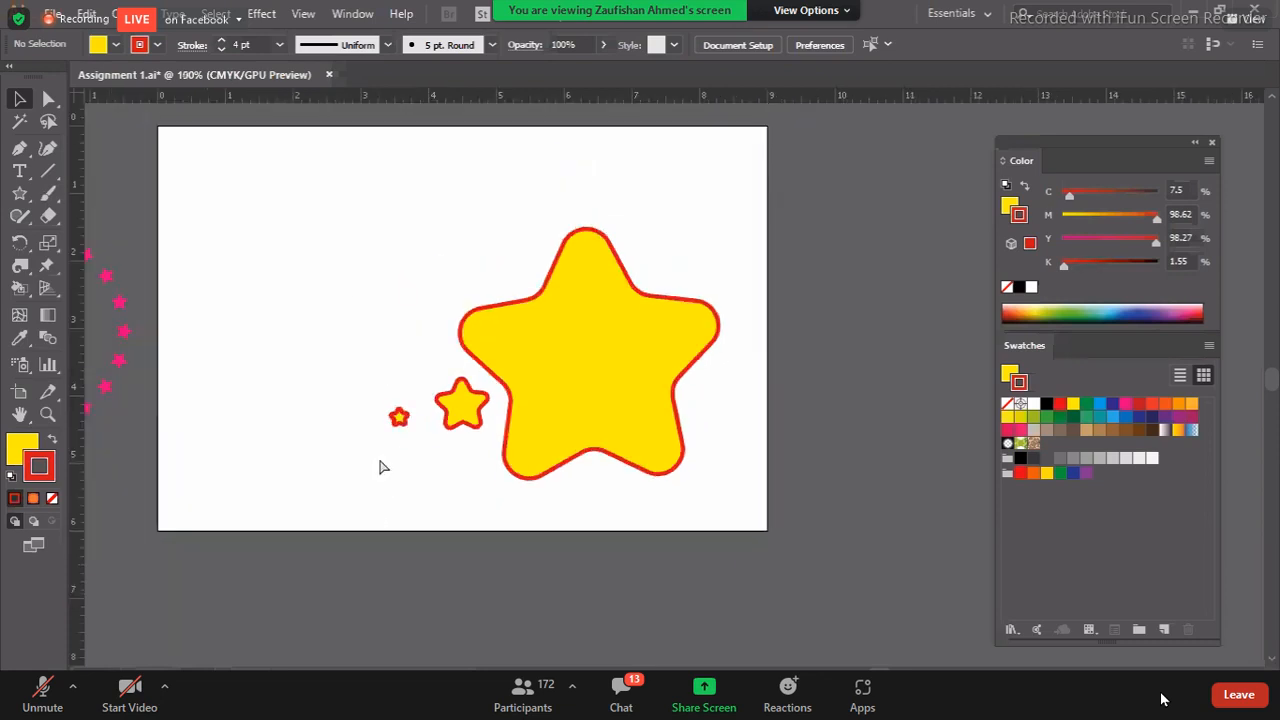
left_click_drag(488, 403, 365, 484)
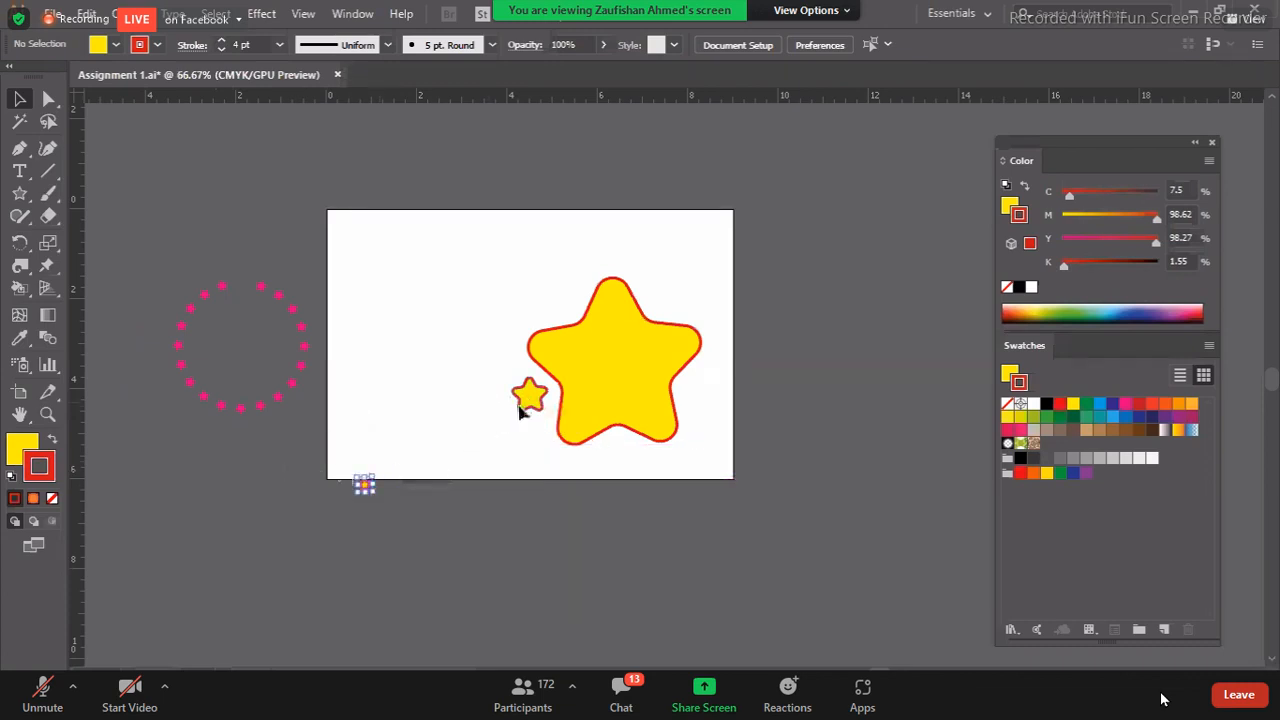
left_click(541, 404)
key("Delete")
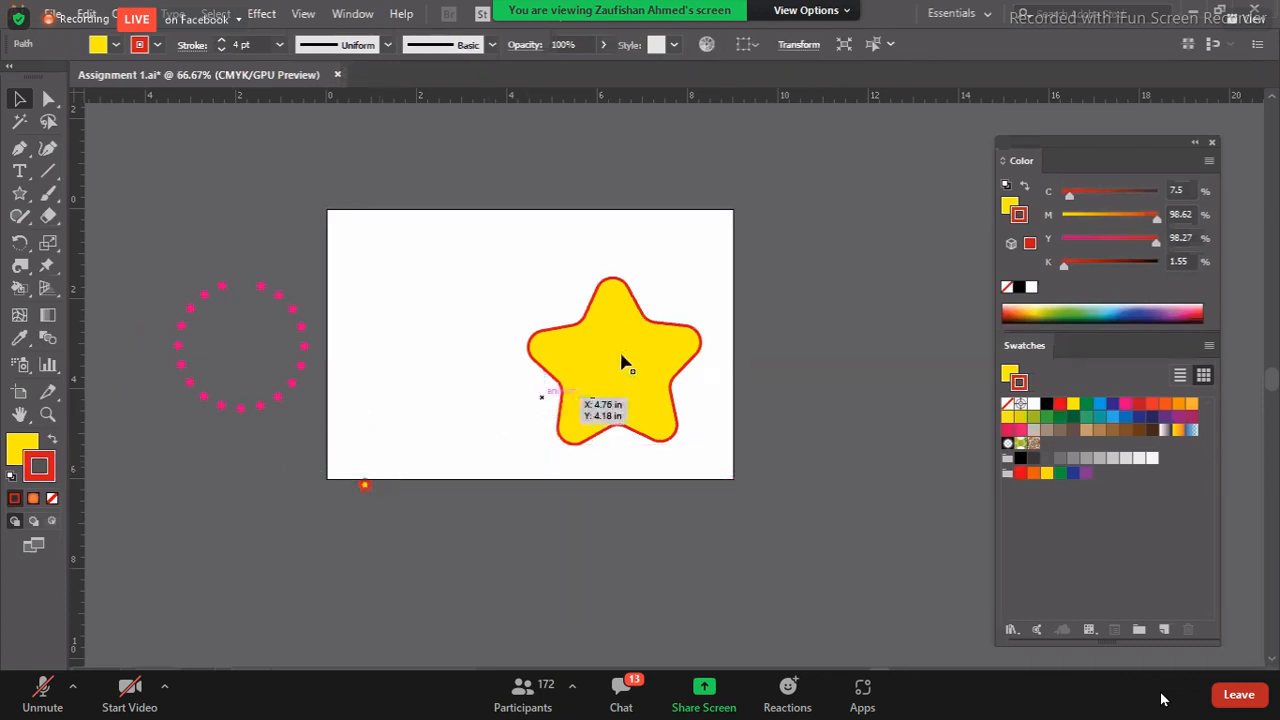
- Place a duplicate of the large star near the artboard's centre and delete the large star at the upper right
left_click_drag(605, 388, 683, 339)
left_click(503, 368)
key("ctrl+equal")
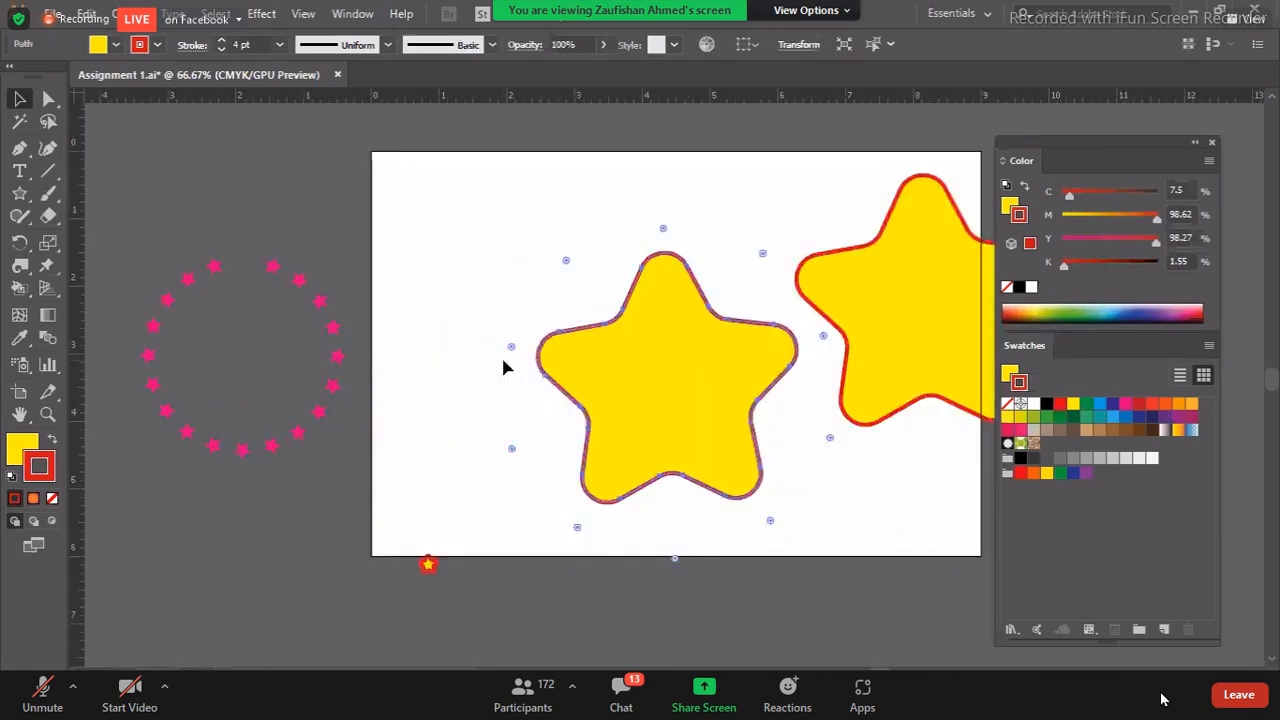
left_click(858, 310)
key("Delete")
- Expand the large star with both the Fill and Stroke options enabled
left_click(729, 380)
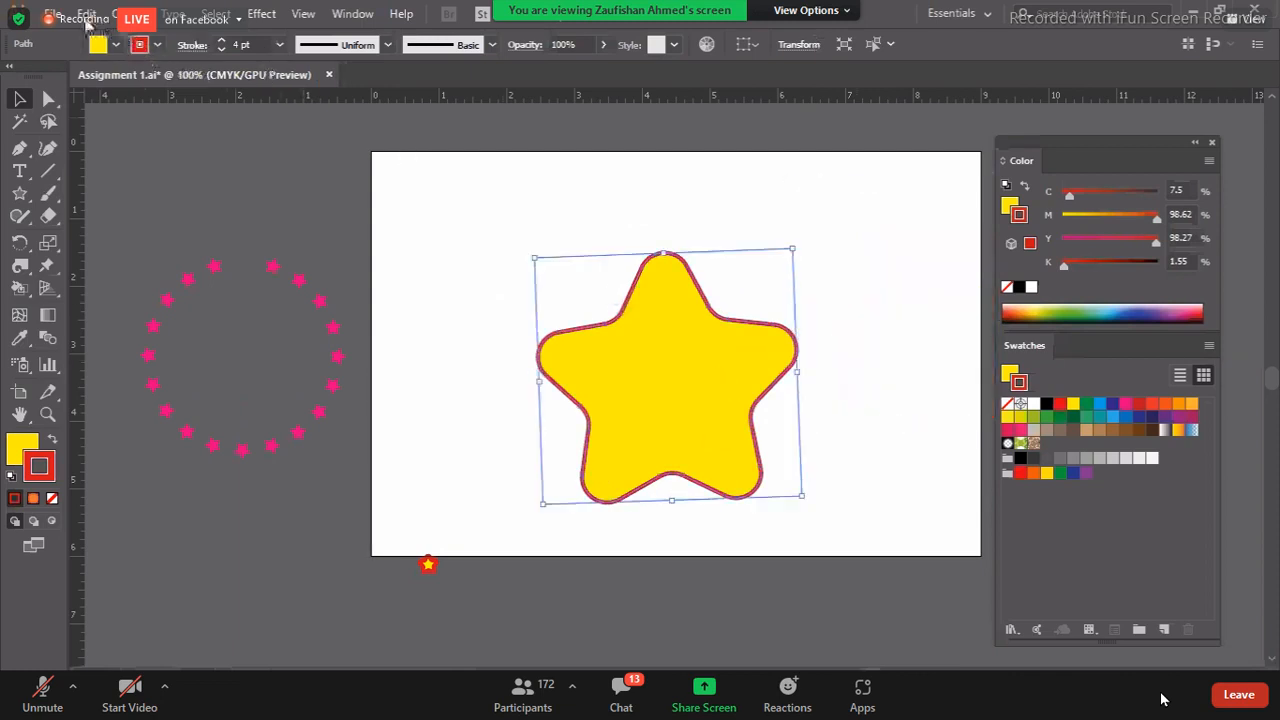
left_click(130, 14)
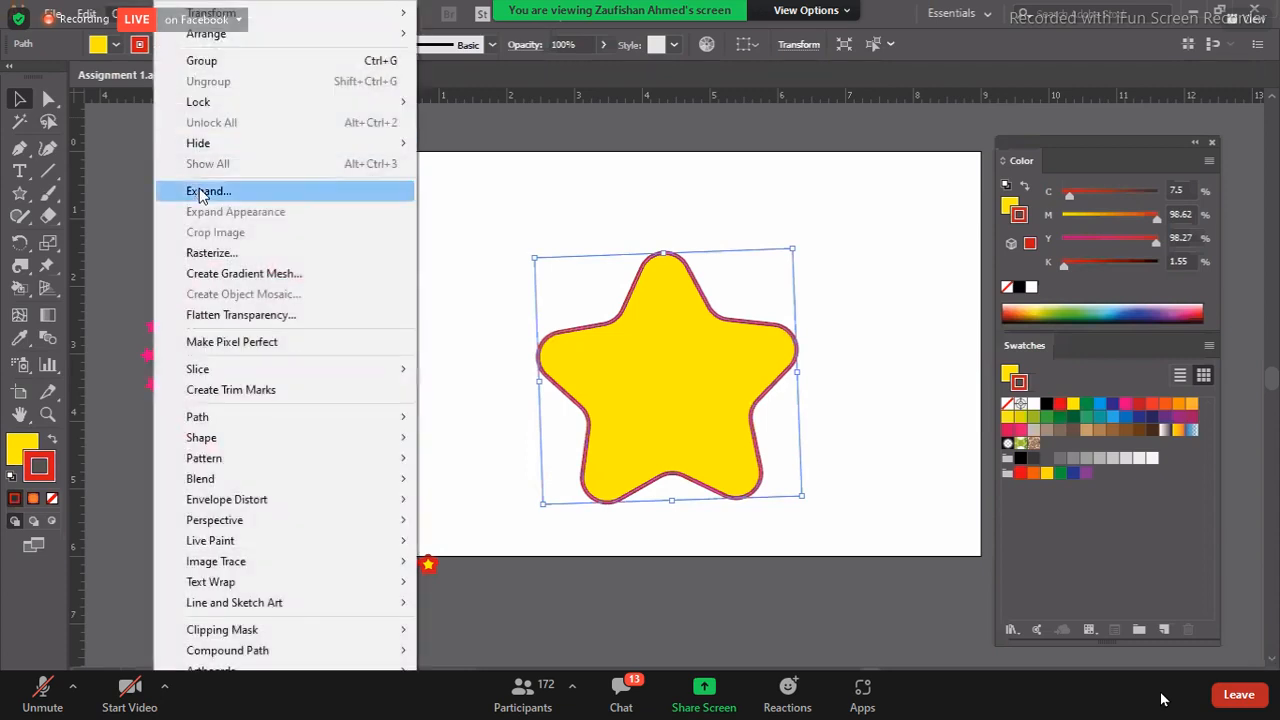
left_click(203, 194)
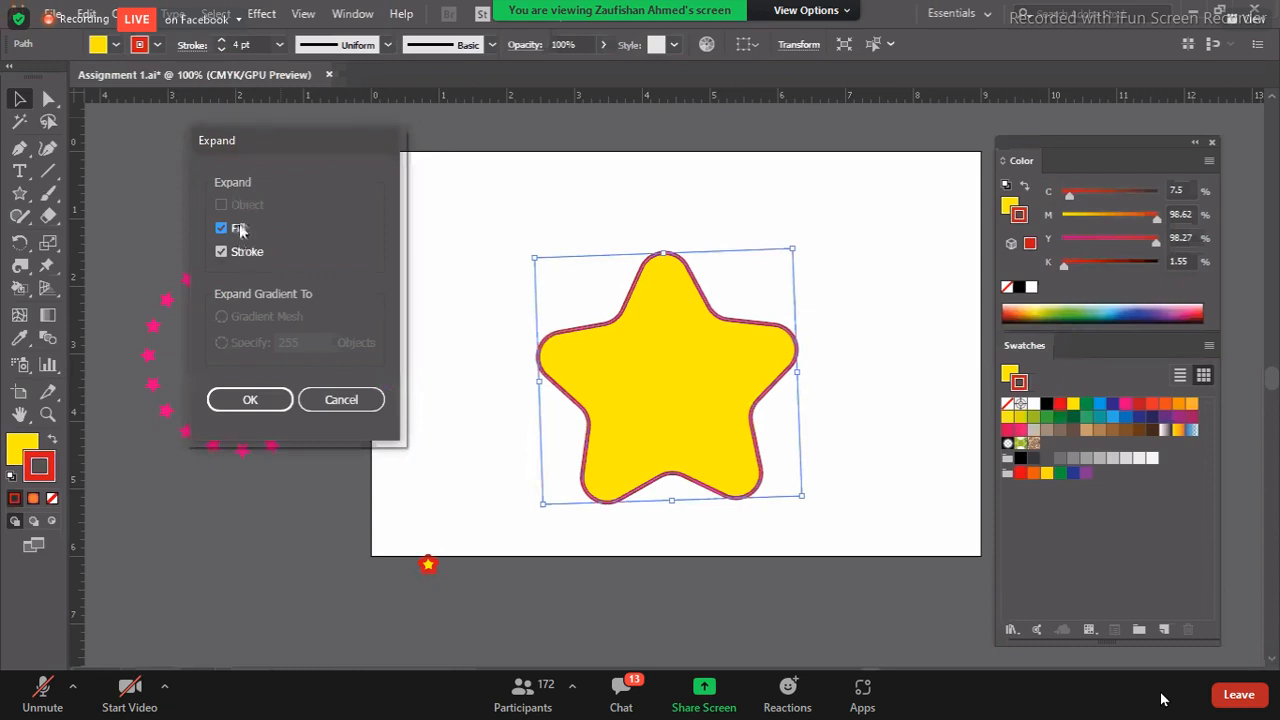
left_click(240, 253)
left_click(239, 251)
left_click(243, 405)
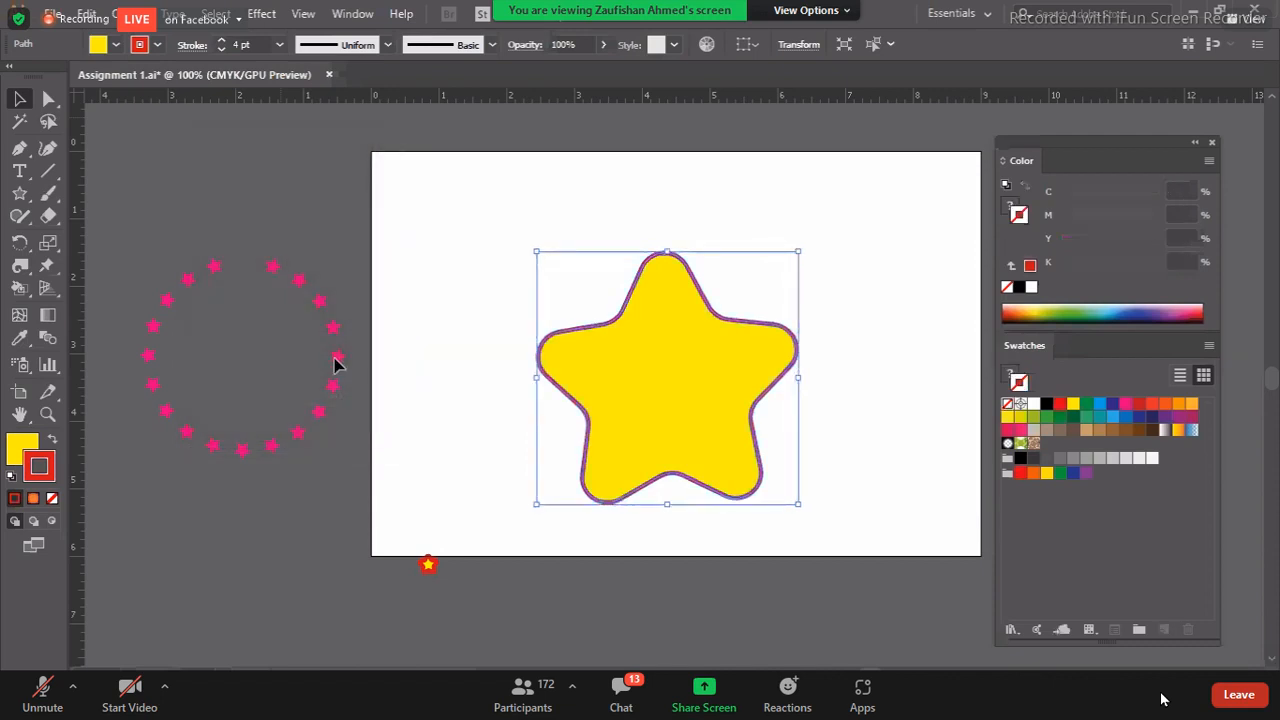
- Duplicate the expanded star towards the artboard's right edge and scale the other one down to about 0.6 in wide
left_click_drag(383, 383, 258, 350)
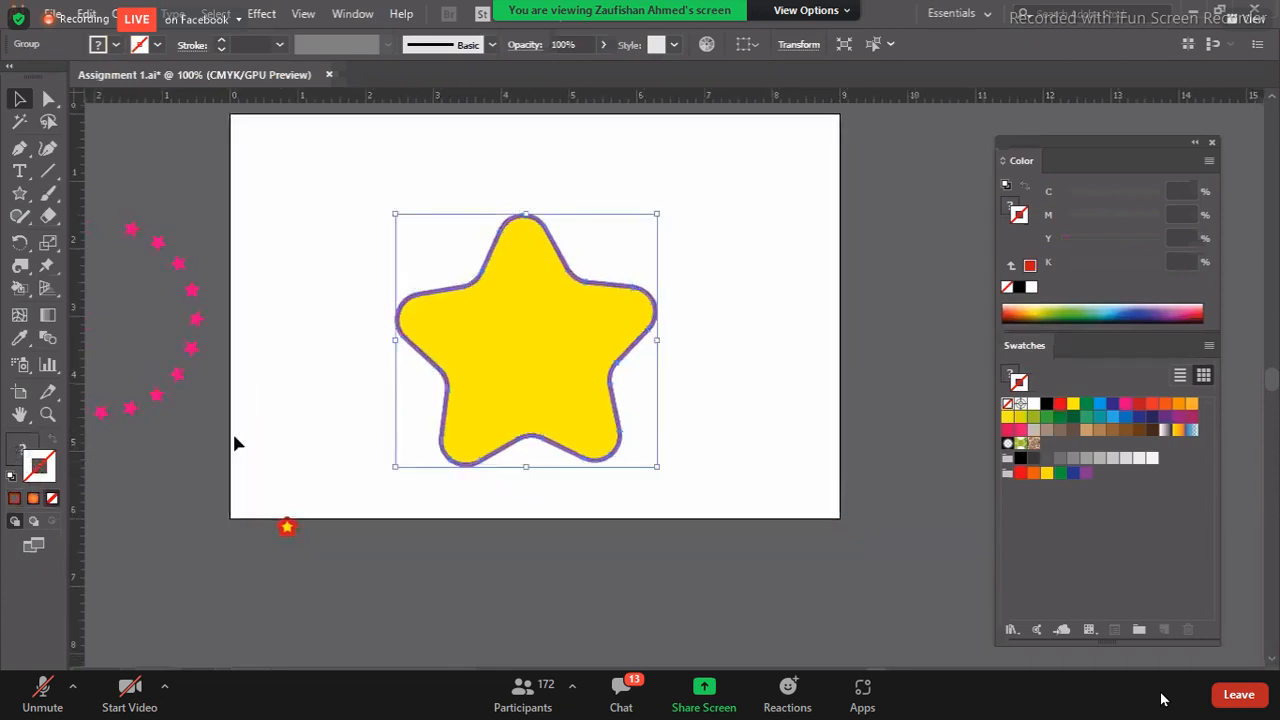
left_click_drag(514, 354, 518, 352)
left_click(615, 458)
left_click_drag(538, 396, 828, 352)
left_click(627, 459)
left_click_drag(657, 466, 661, 420)
left_click(670, 428)
key("space")
left_click_drag(437, 430, 409, 434)
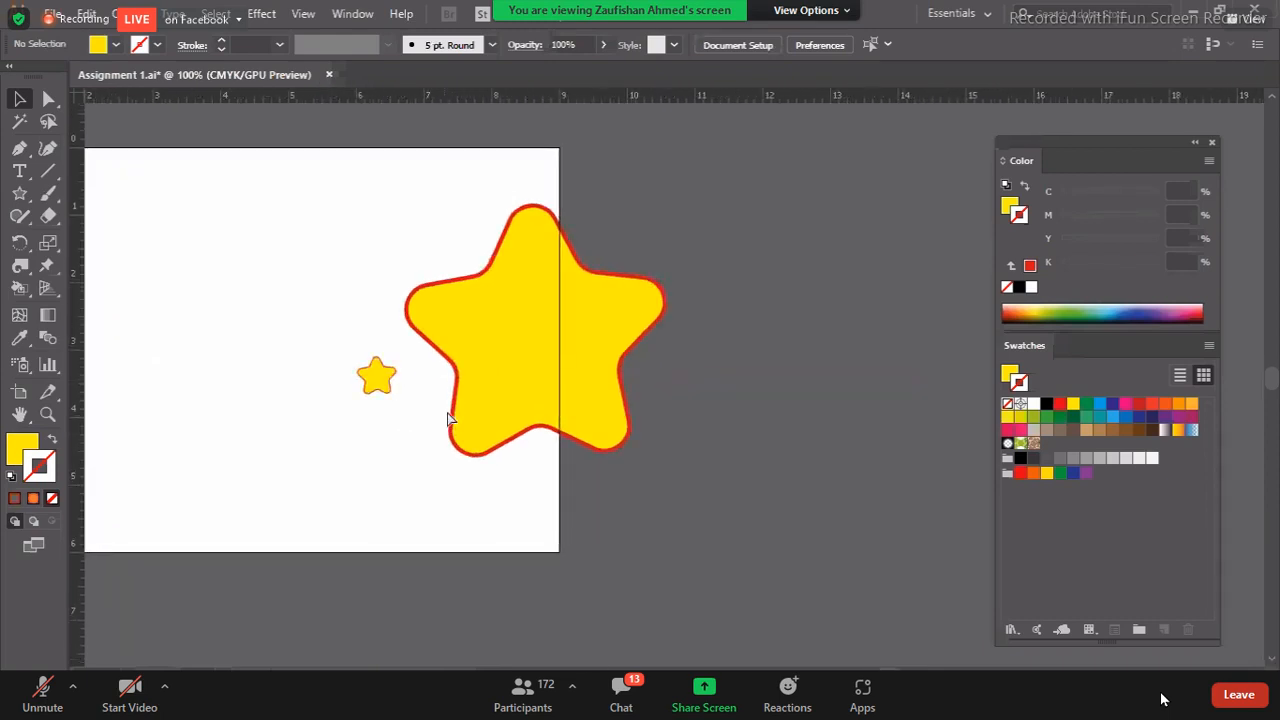
- Move the tiny unexpanded star up onto the artboard near the scaled-down expanded star for comparison
key("ctrl+plus")
key("ctrl+plus")
key("space")
left_click_drag(176, 463, 834, 214)
left_click_drag(331, 420, 692, 370)
left_click_drag(362, 436, 866, 218)
left_click_drag(640, 408, 311, 526)
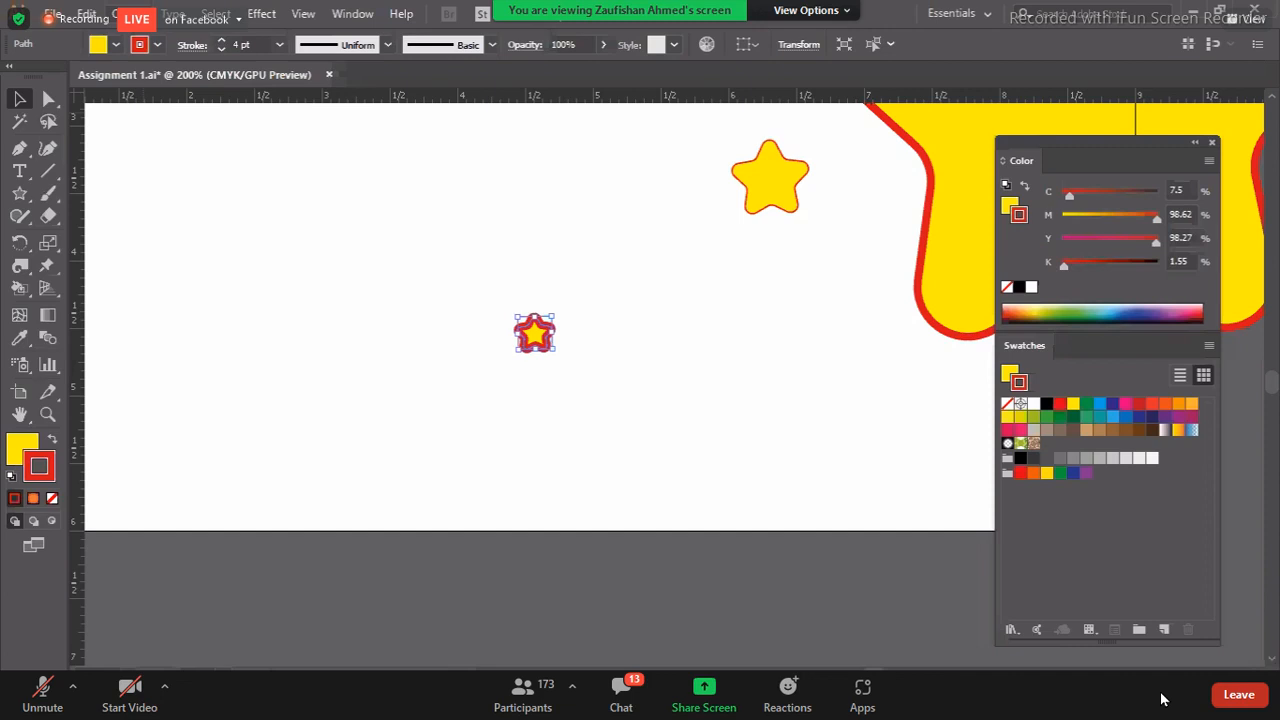
- Delete all the stars on the artboard, keeping the ring of pink stars outside it
left_click_drag(480, 206, 918, 521)
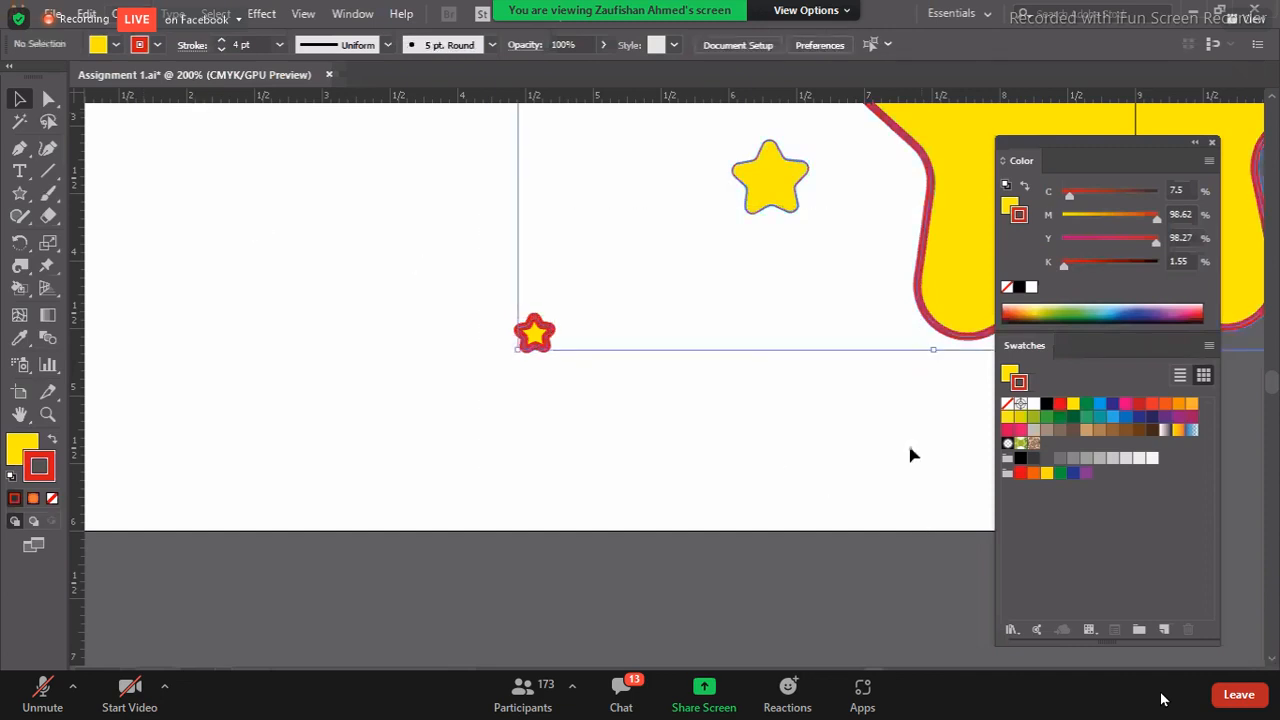
key("Delete")
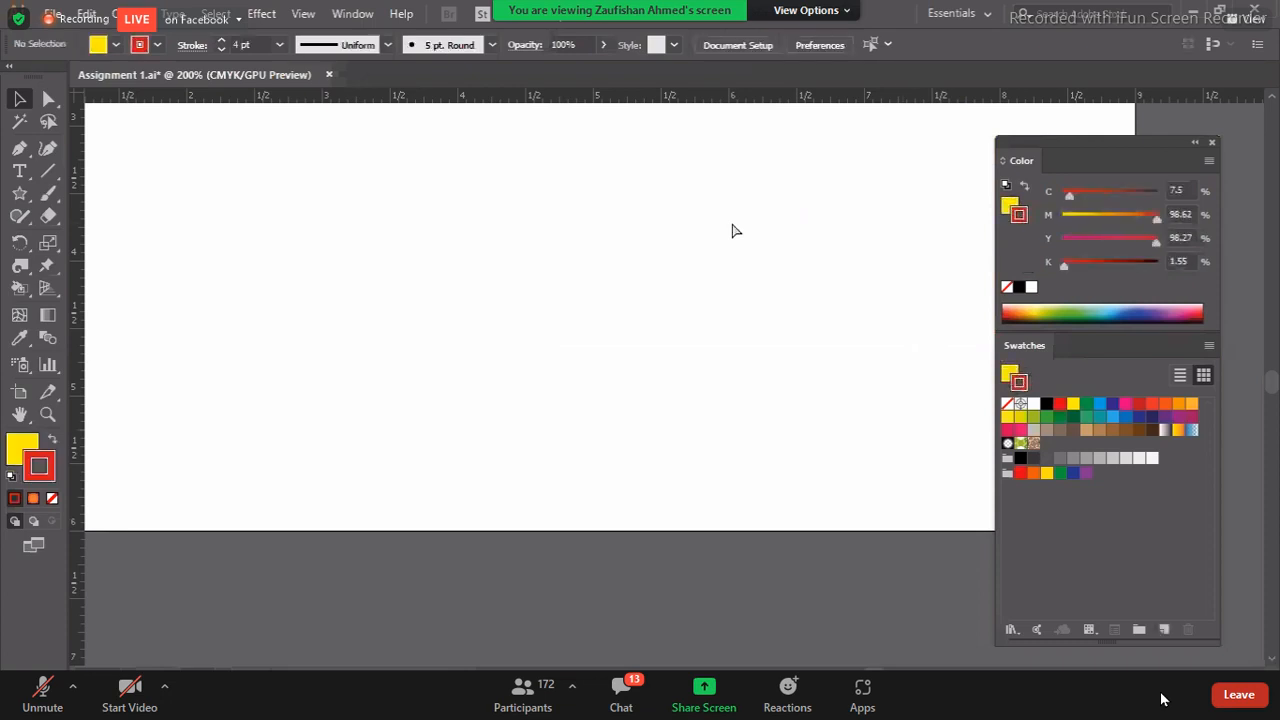
key("ctrl+minus")
key("ctrl+minus")
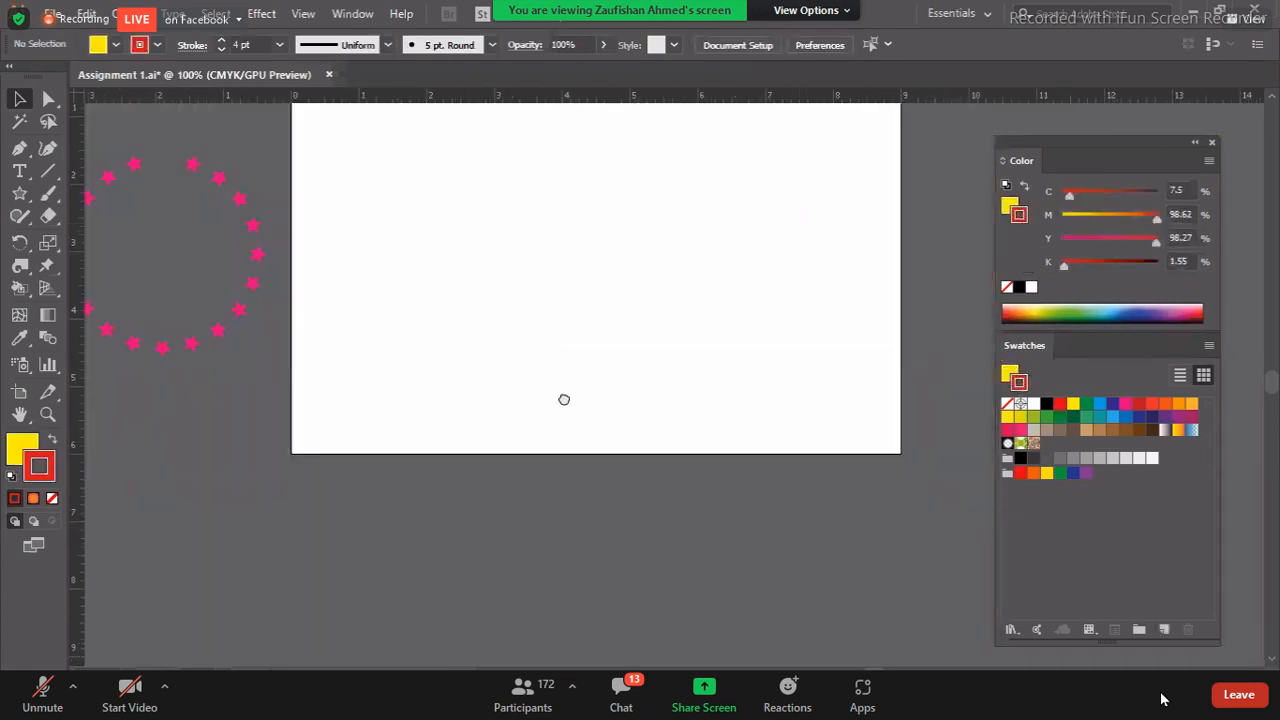
left_click_drag(583, 266, 564, 399)
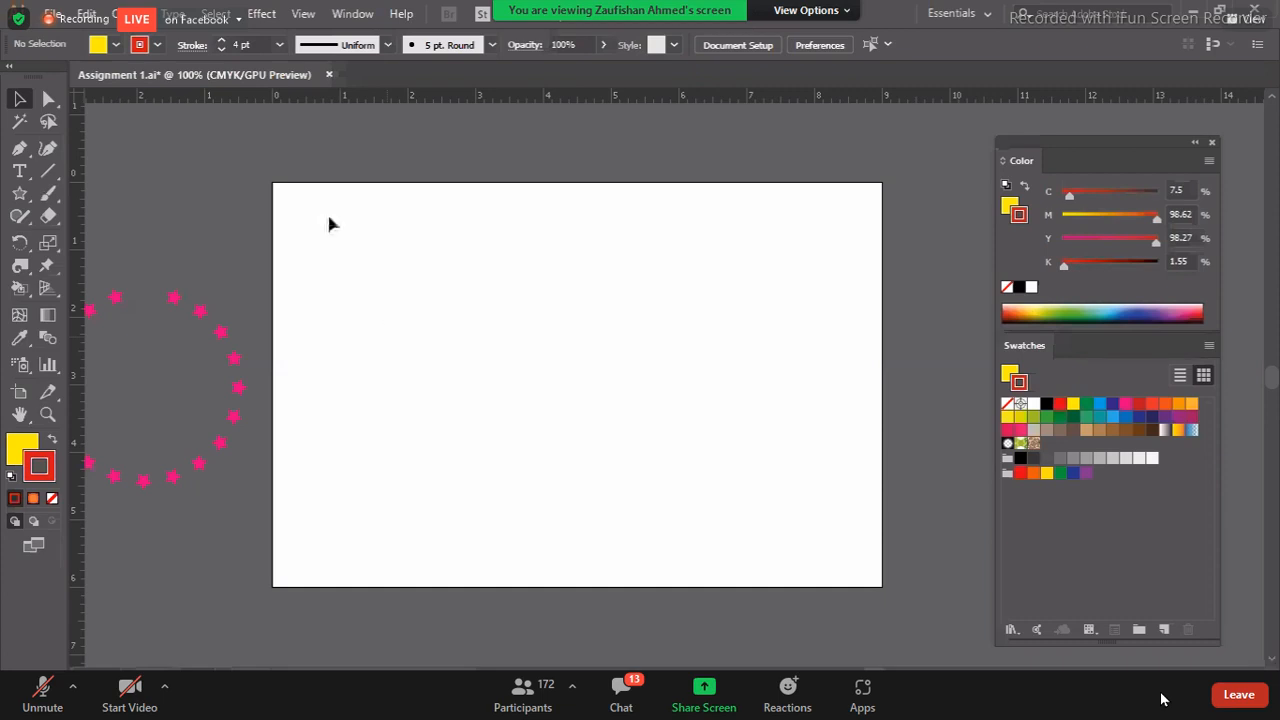
- Draw a five-pointed star about 1.4 in wide near the artboard's centre and set its fill to None
left_click_drag(321, 194, 760, 276)
left_click(22, 195)
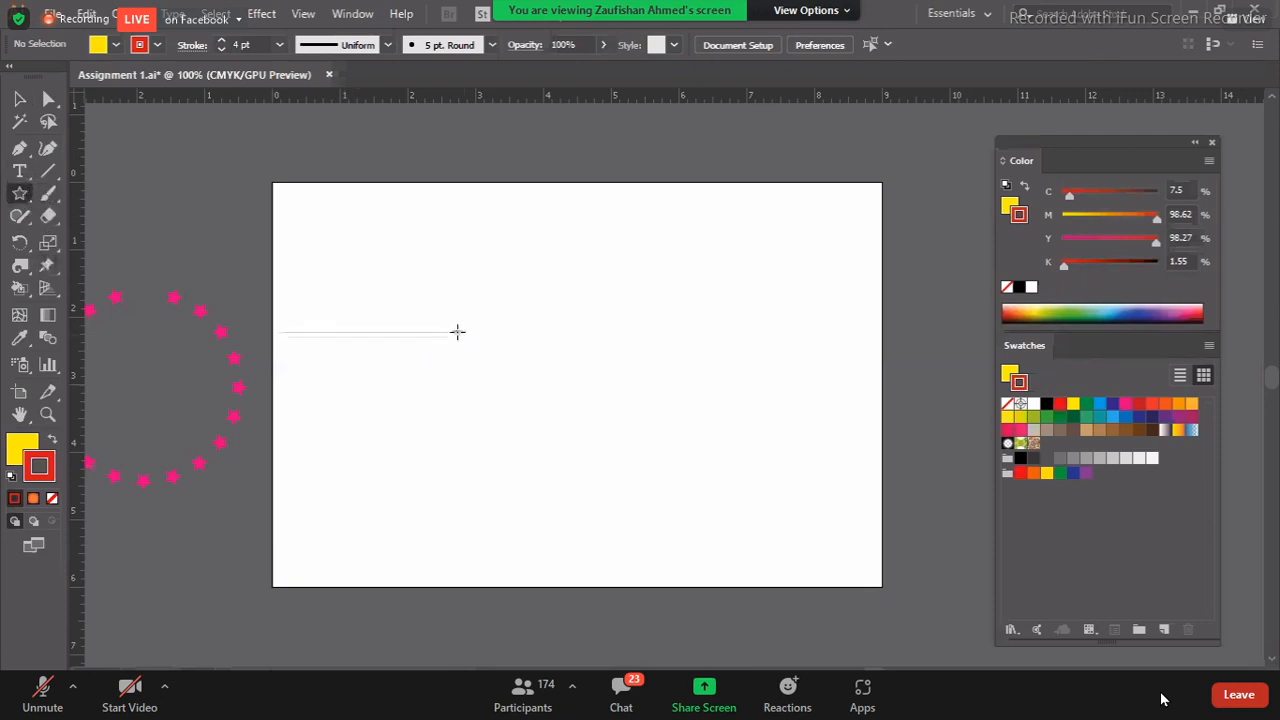
left_click_drag(458, 332, 520, 376)
left_click(19, 98)
left_click(472, 345)
left_click(18, 451)
left_click(52, 499)
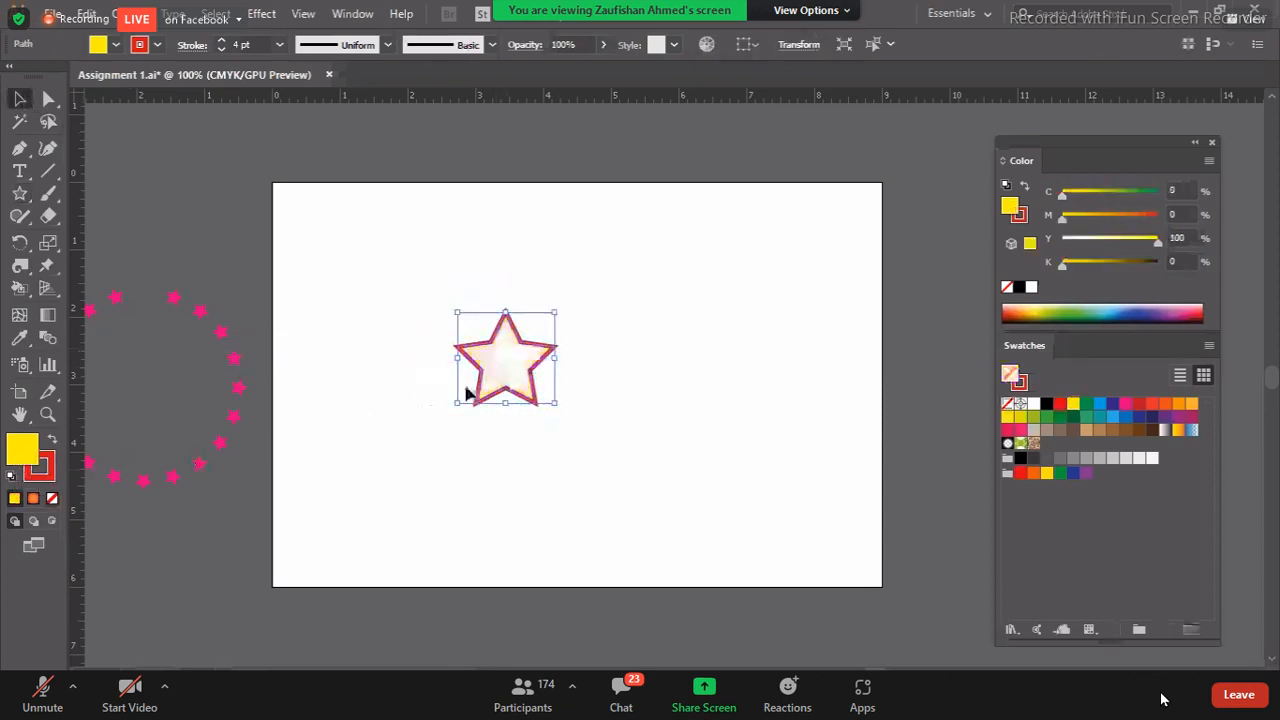
- Start an Offset Path on the unfilled star and turn on its preview
left_click(128, 14)
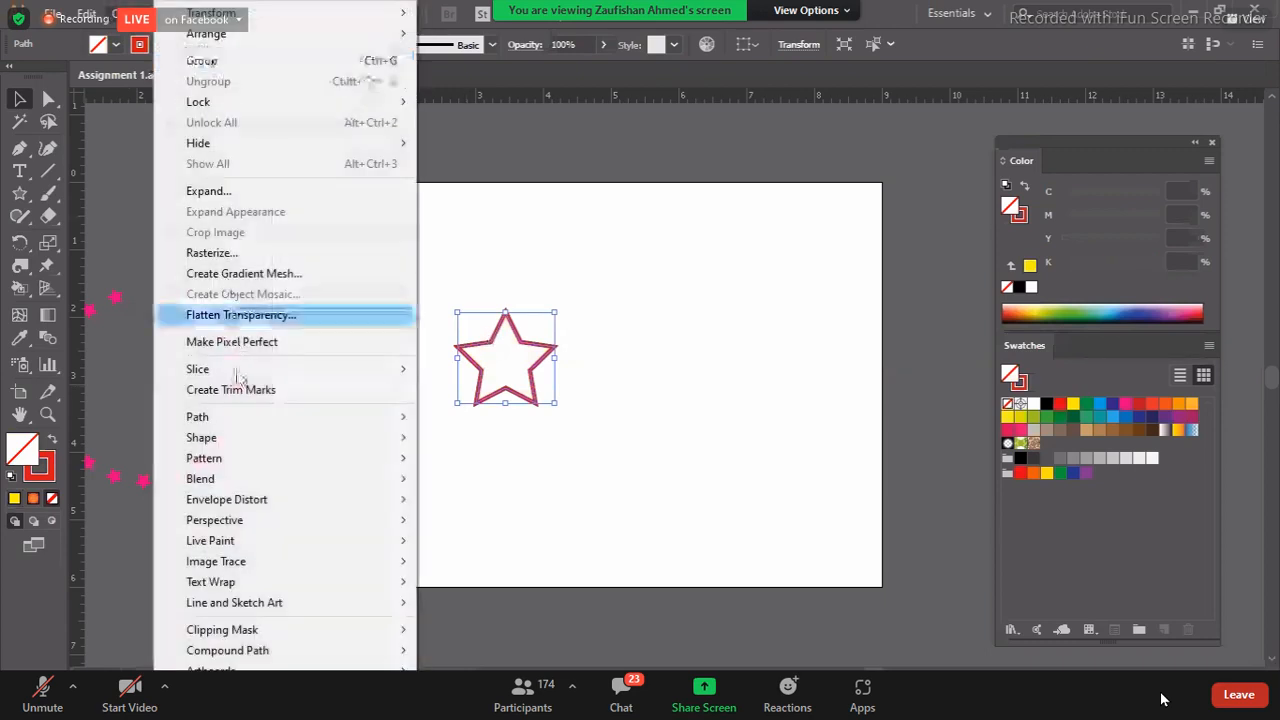
mouse_move(222, 422)
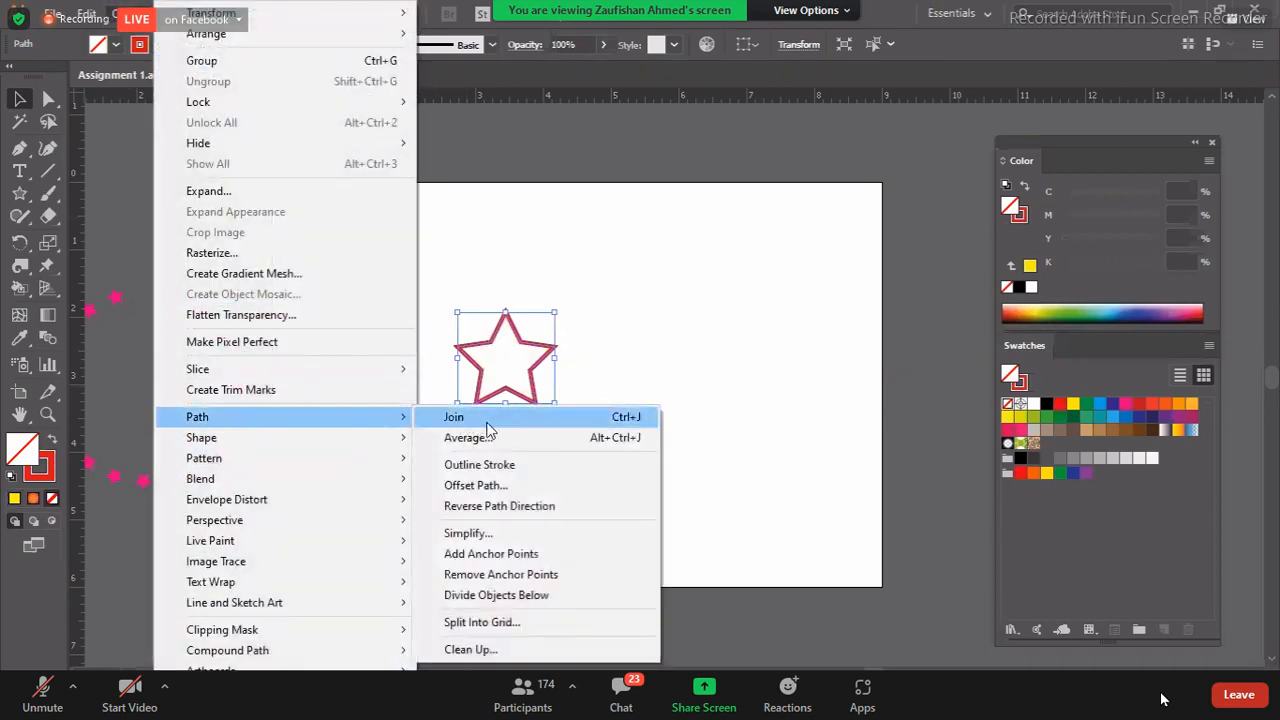
left_click(457, 486)
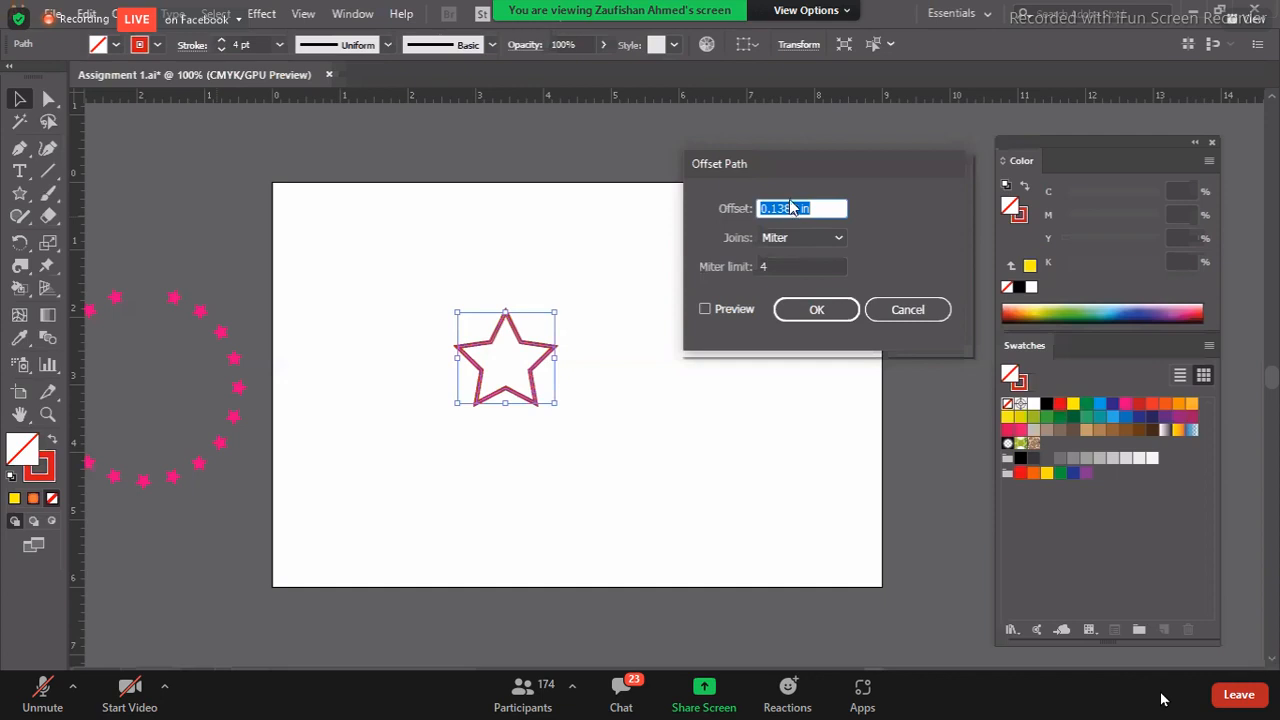
left_click(738, 312)
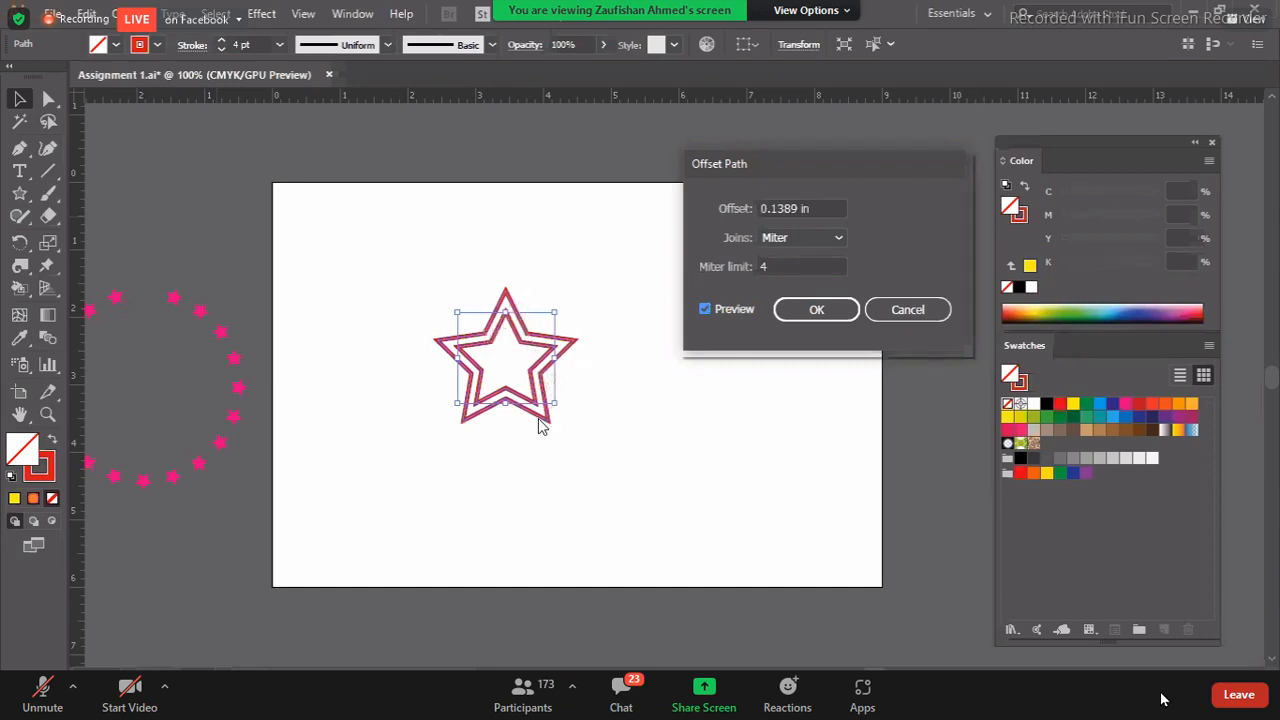
- Preview different offsets for the star, growing it outward to 0.375 in and then inward to -0.125 in
left_click(818, 207)
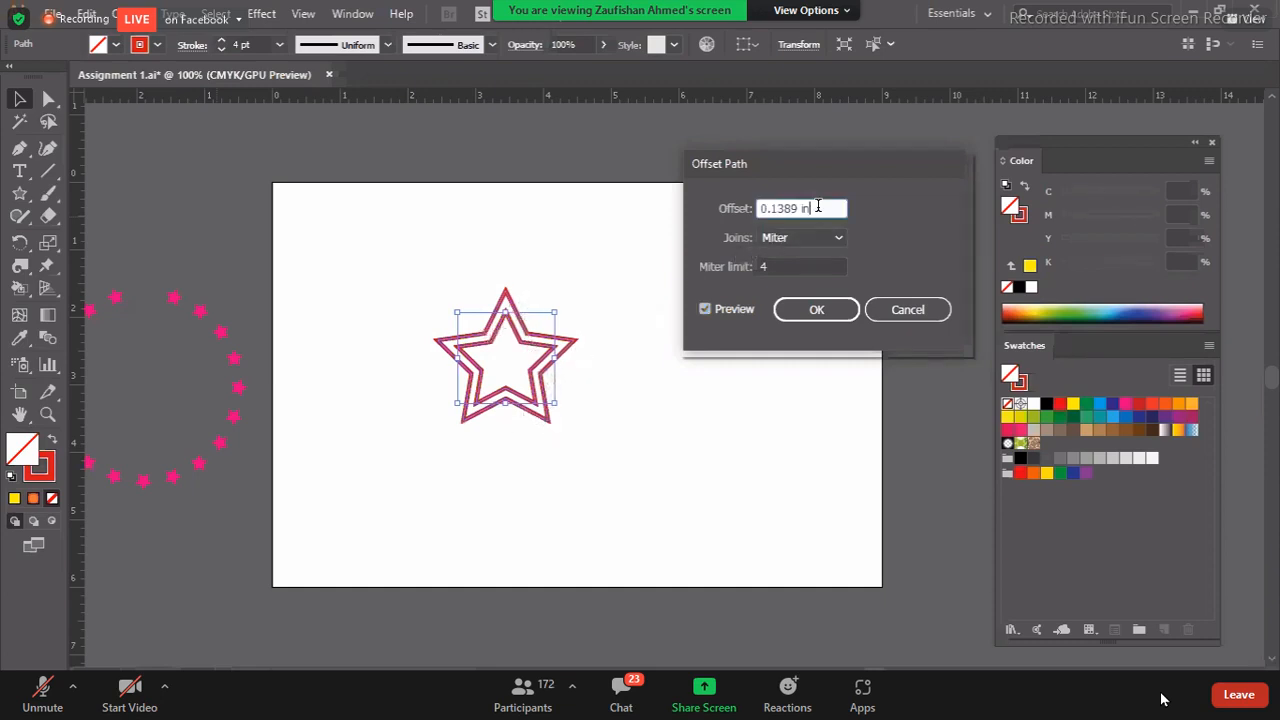
key("Up")
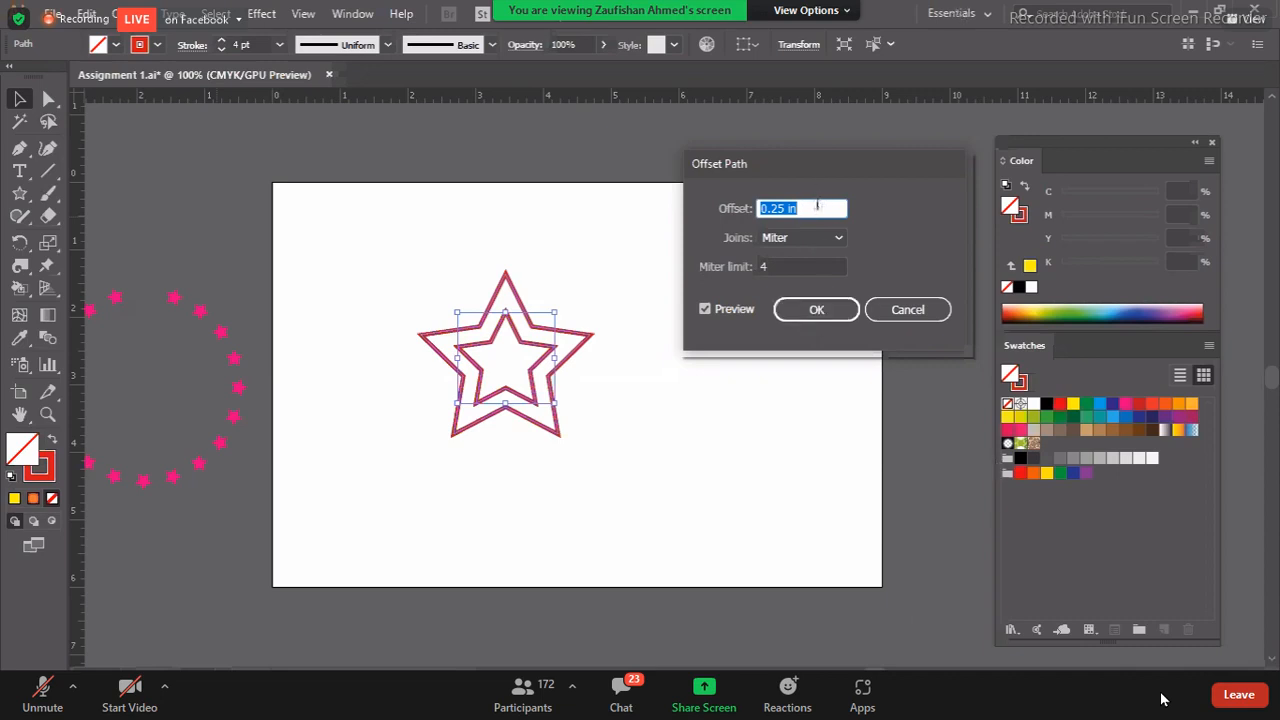
key("Up")
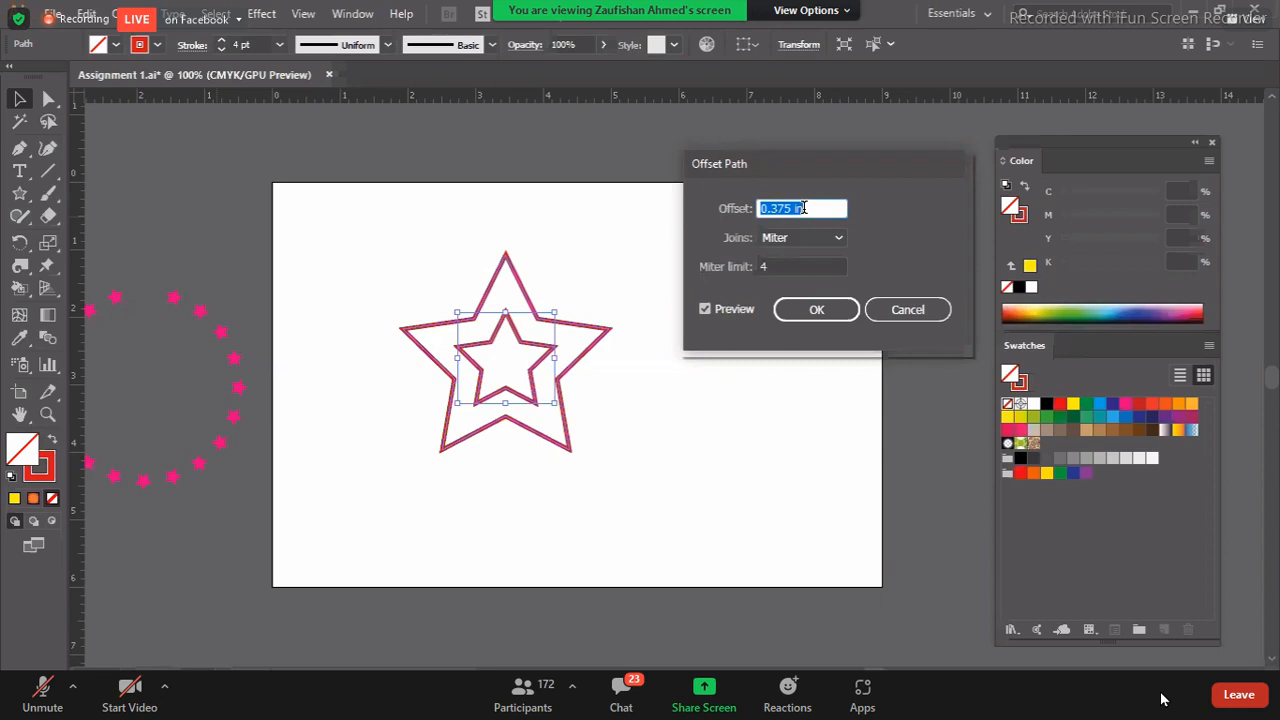
key("Down")
key("Up")
key("Down")
key("Down")
key("Down")
key("Down")
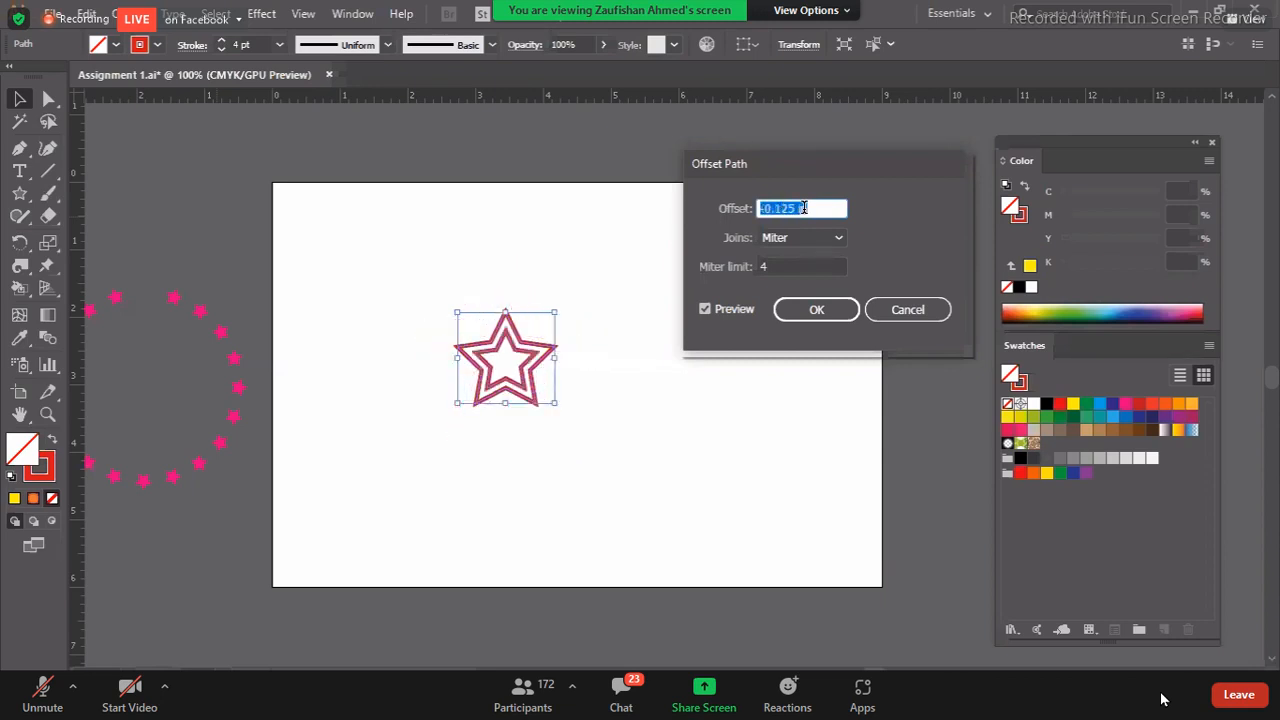
- Set the star's offset to 0.25 in with Miter joins and apply it
key("Down")
key("Up")
key("Up")
key("Up")
key("Up")
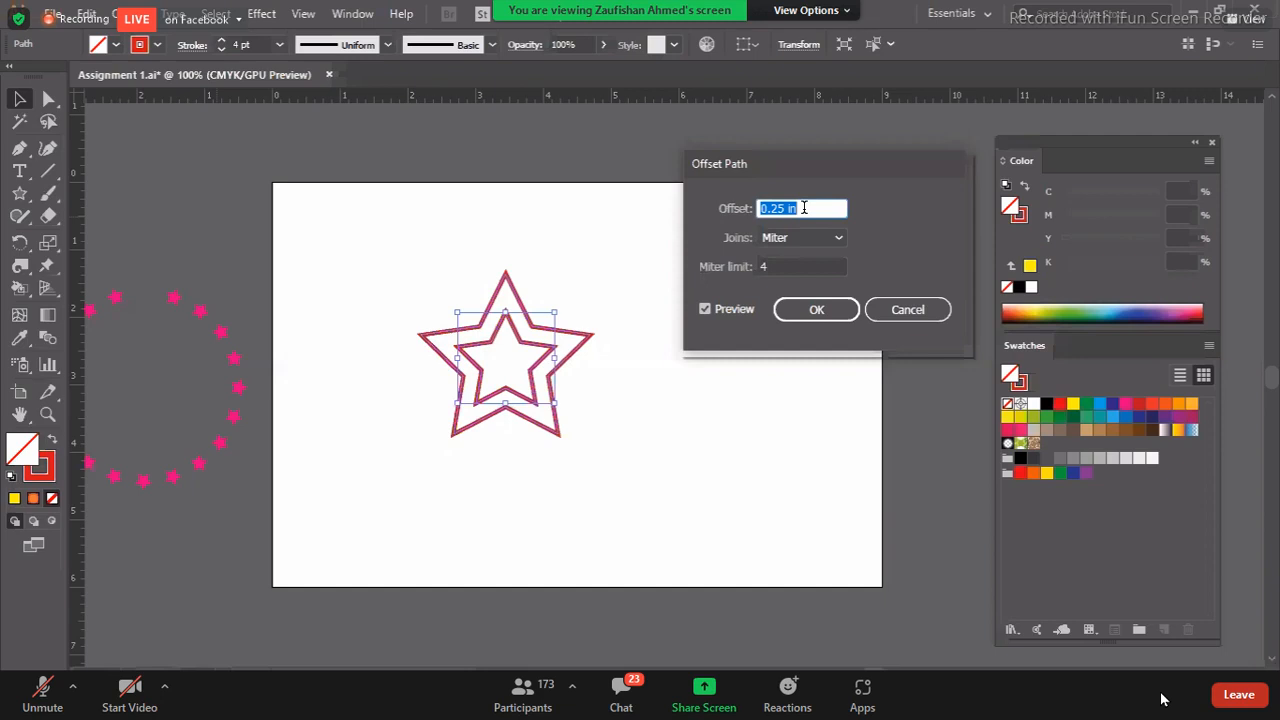
left_click(815, 311)
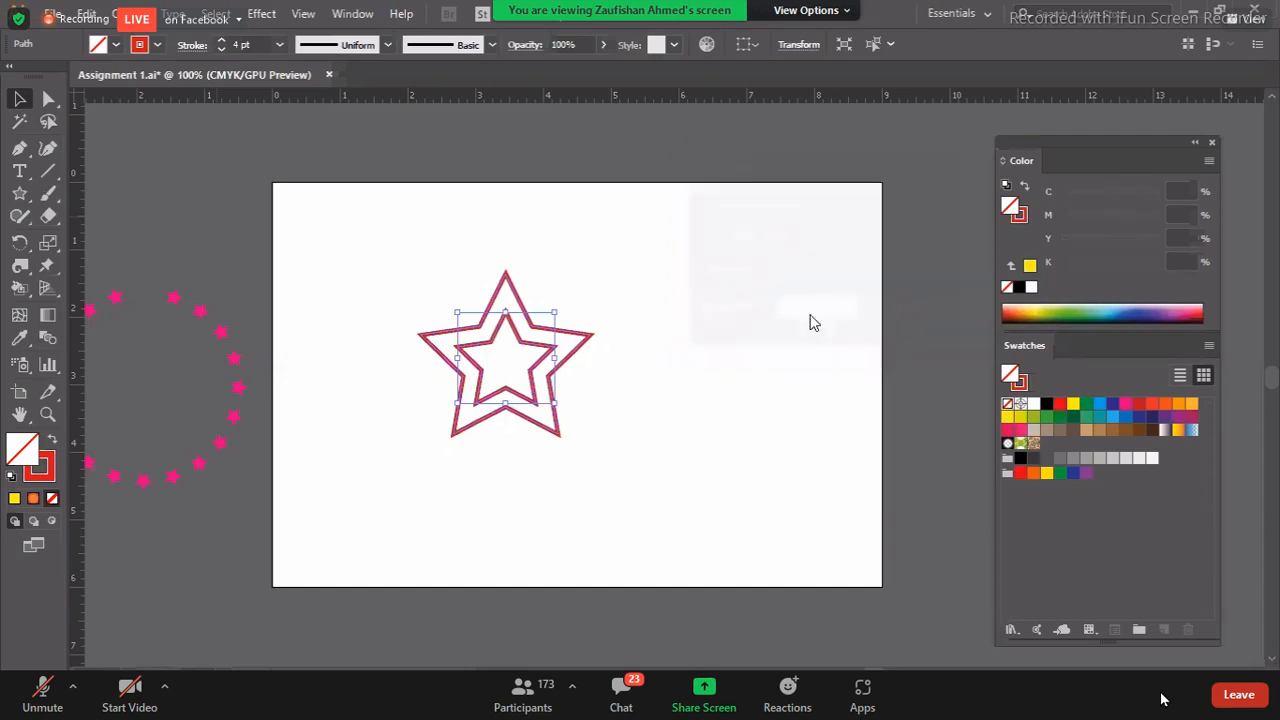
- Separate the nested stars by moving the larger one about 3.11 in right and the smaller one right and down beside it
left_click(612, 401)
left_click_drag(537, 423, 674, 427)
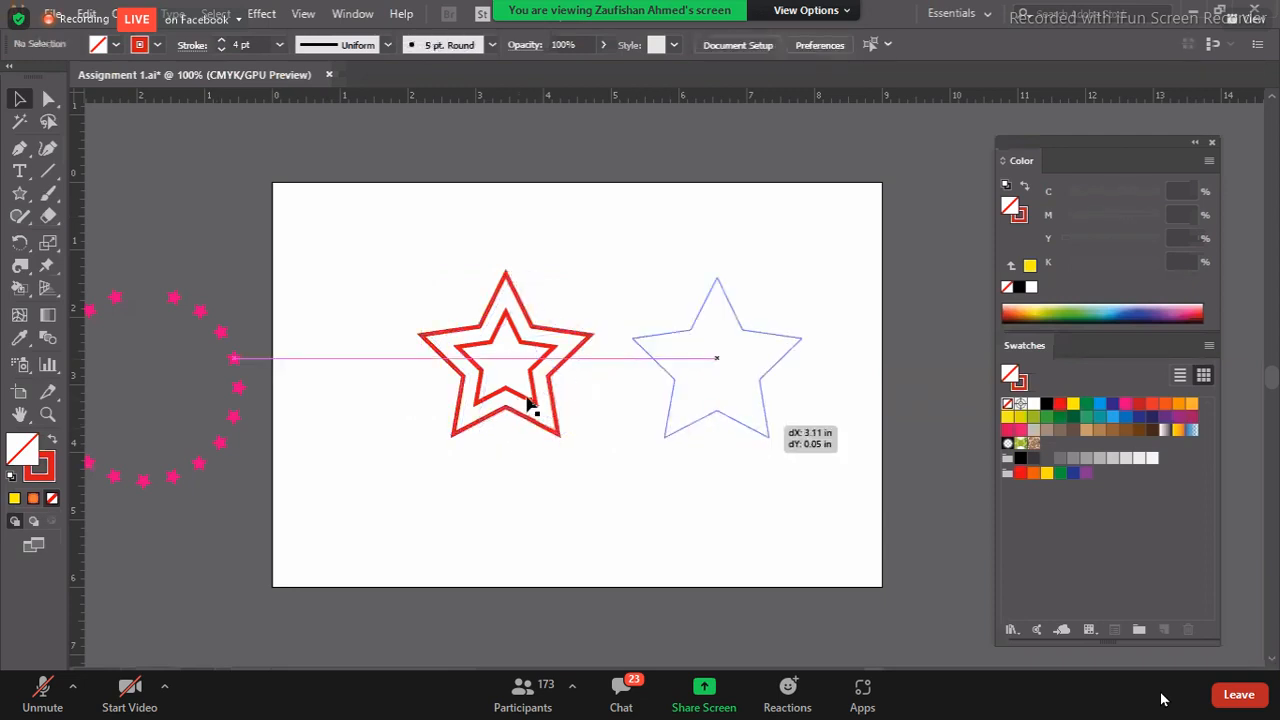
left_click_drag(537, 405, 633, 446)
left_click(588, 490)
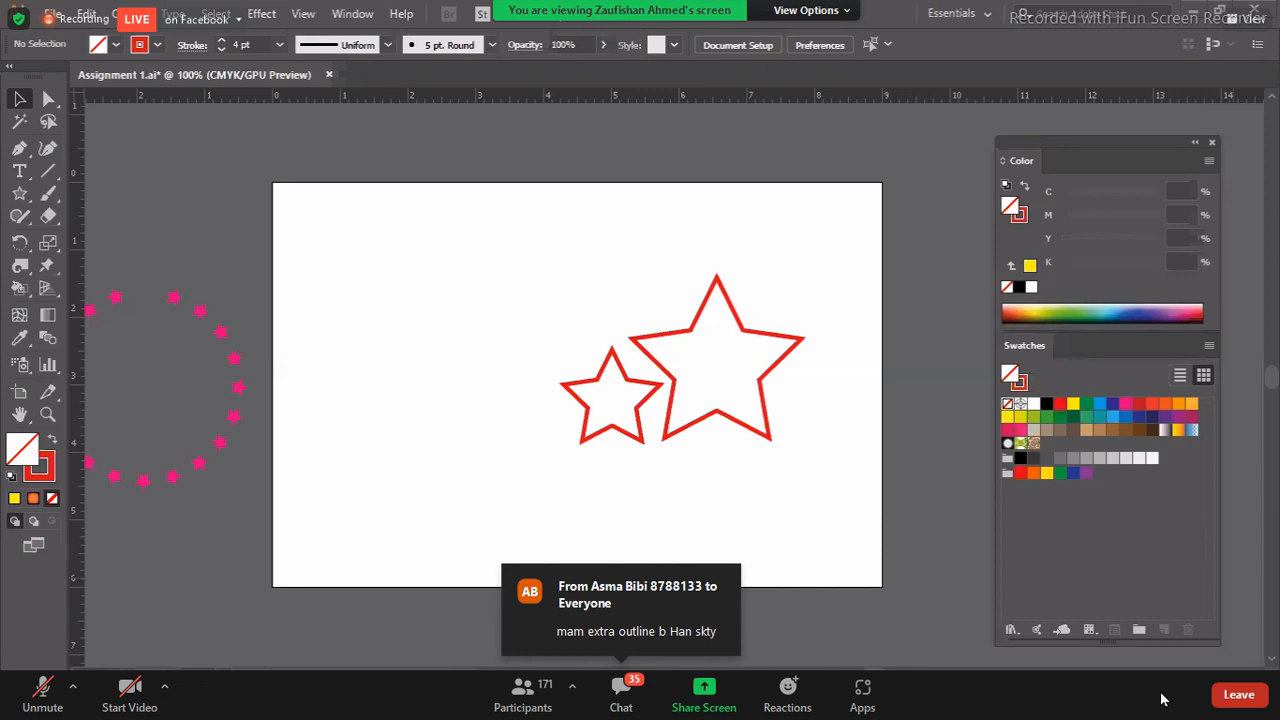
- Delete both red-outlined stars from the artboard
left_click(683, 336)
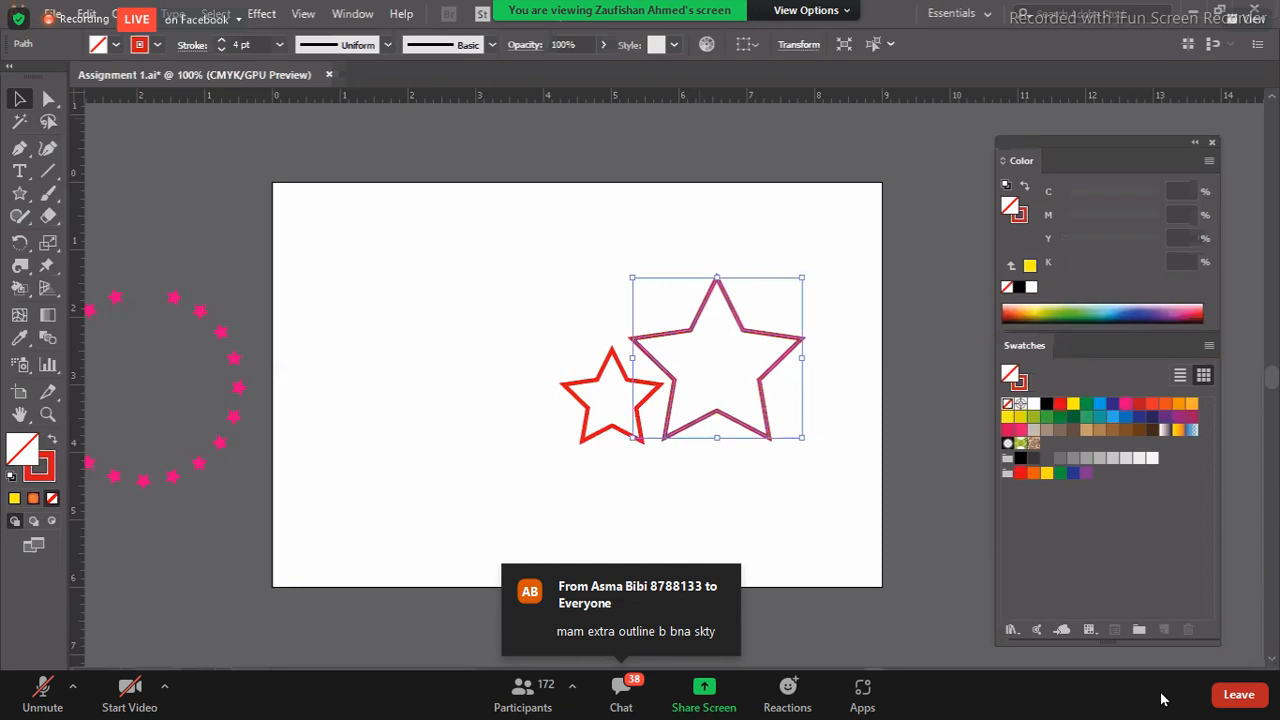
left_click(517, 360)
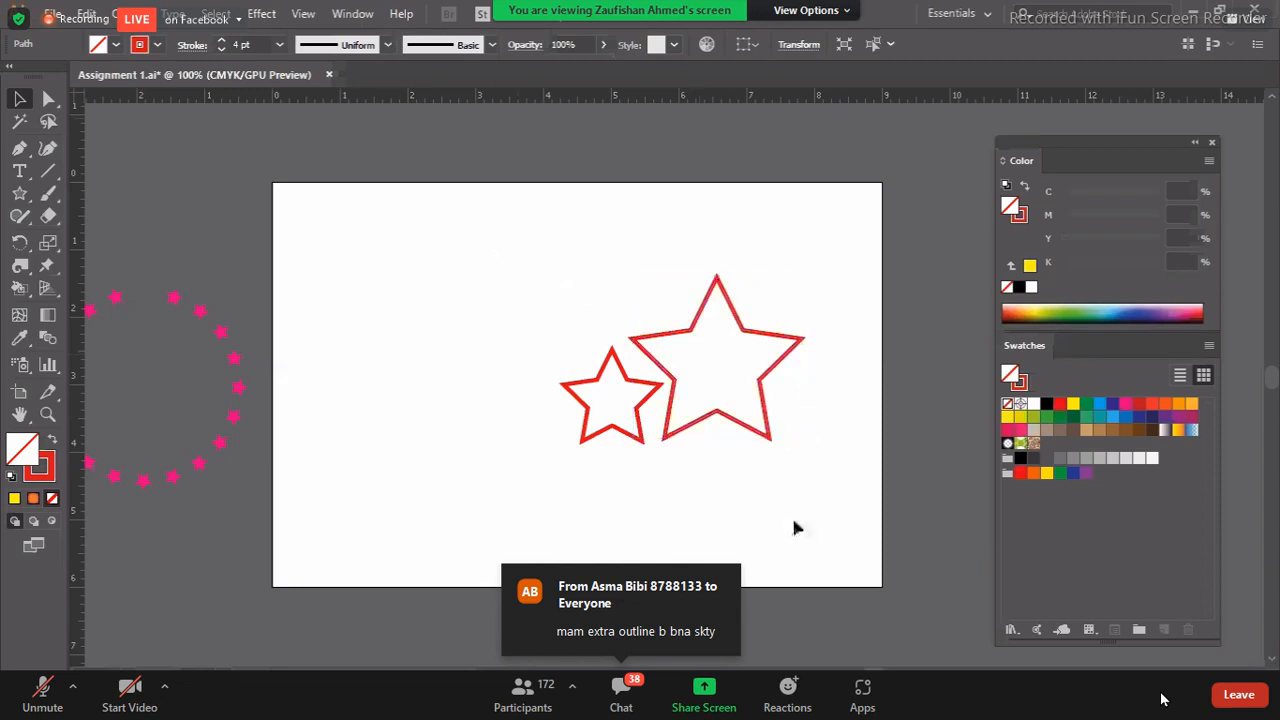
left_click_drag(800, 492, 572, 310)
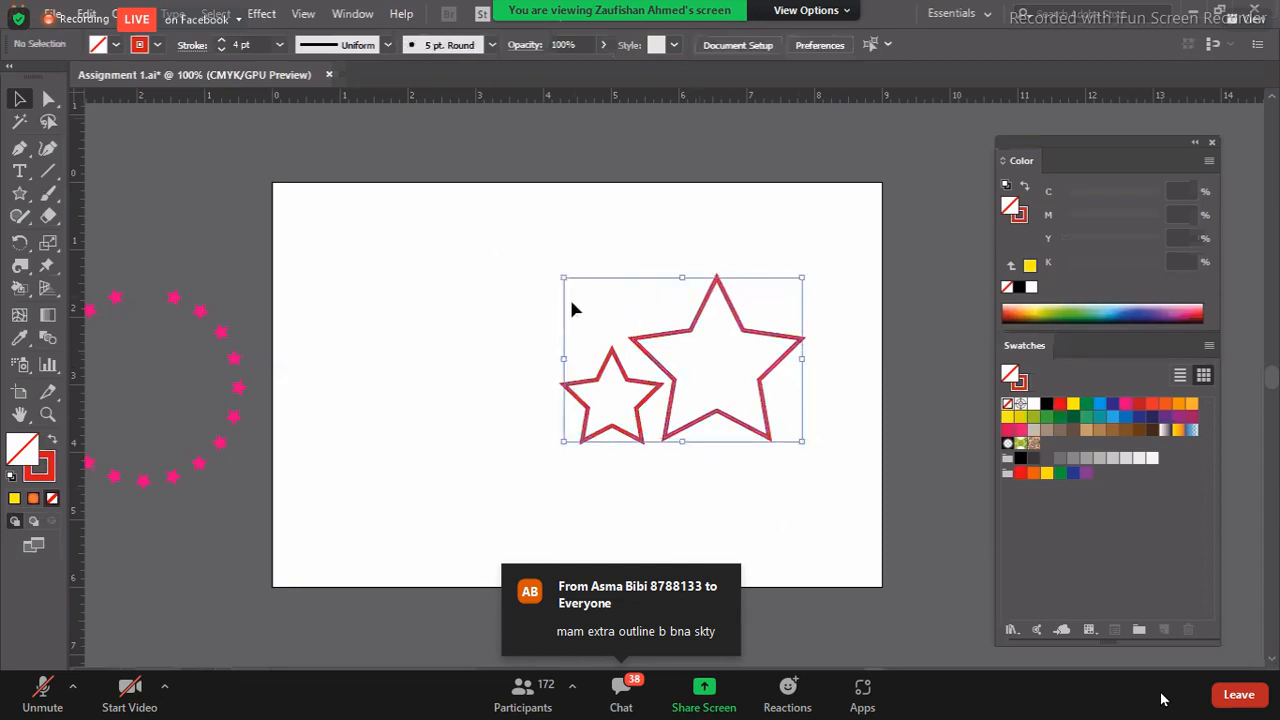
key("Delete")
- Delete most of the pink star ring beside the artboard and close the Color and Swatches panels
mouse_move(165, 330)
left_mouse_down()
mouse_move(266, 508)
mouse_move(249, 480)
left_mouse_up()
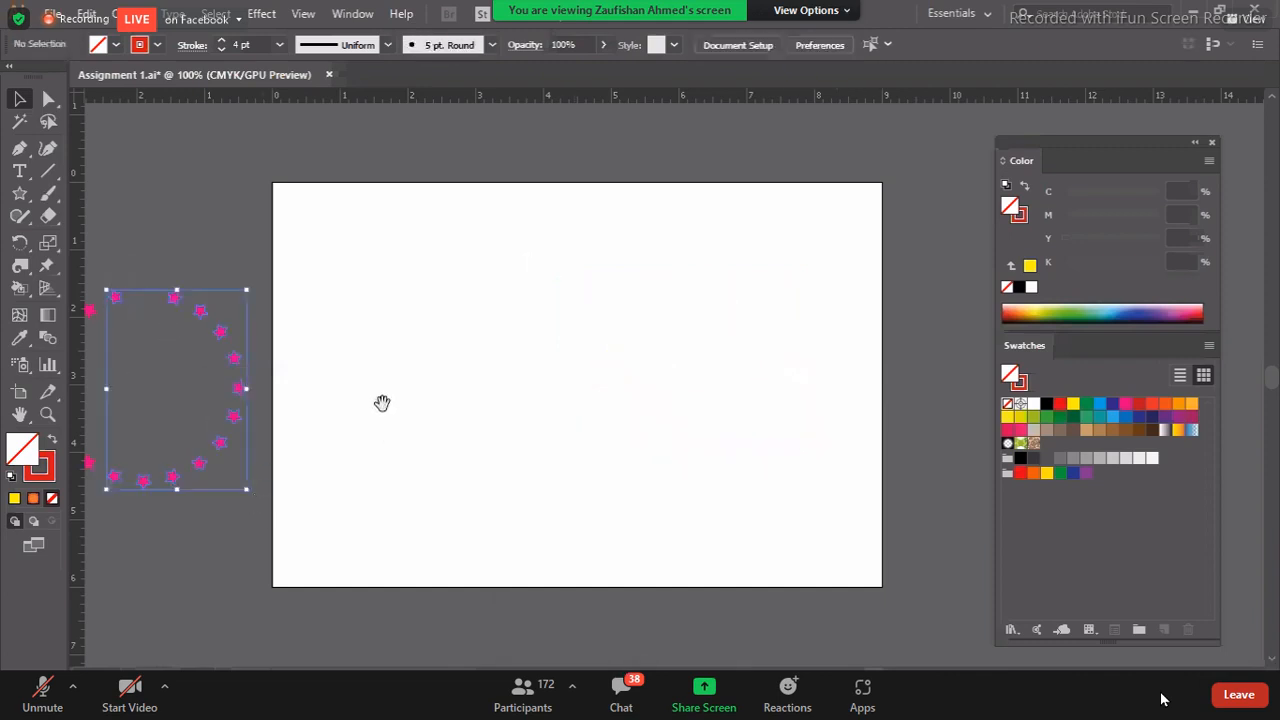
key("shift+x")
key("Delete")
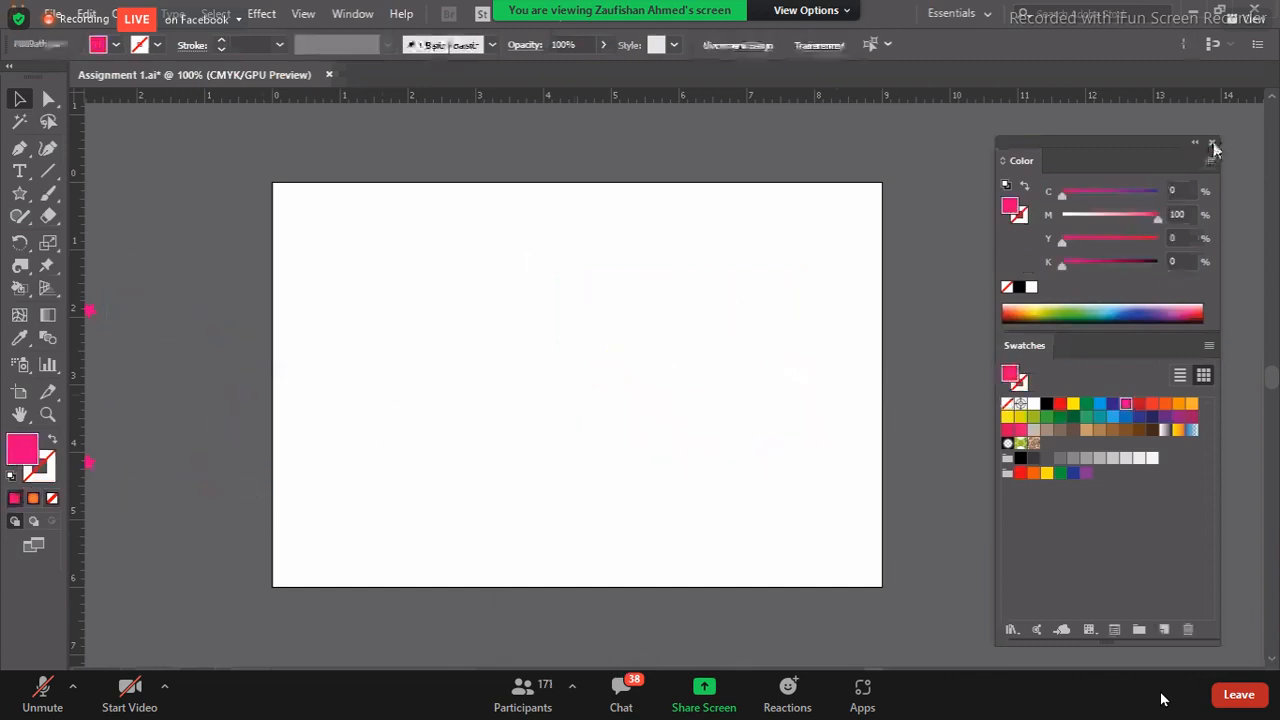
left_click(1213, 145)
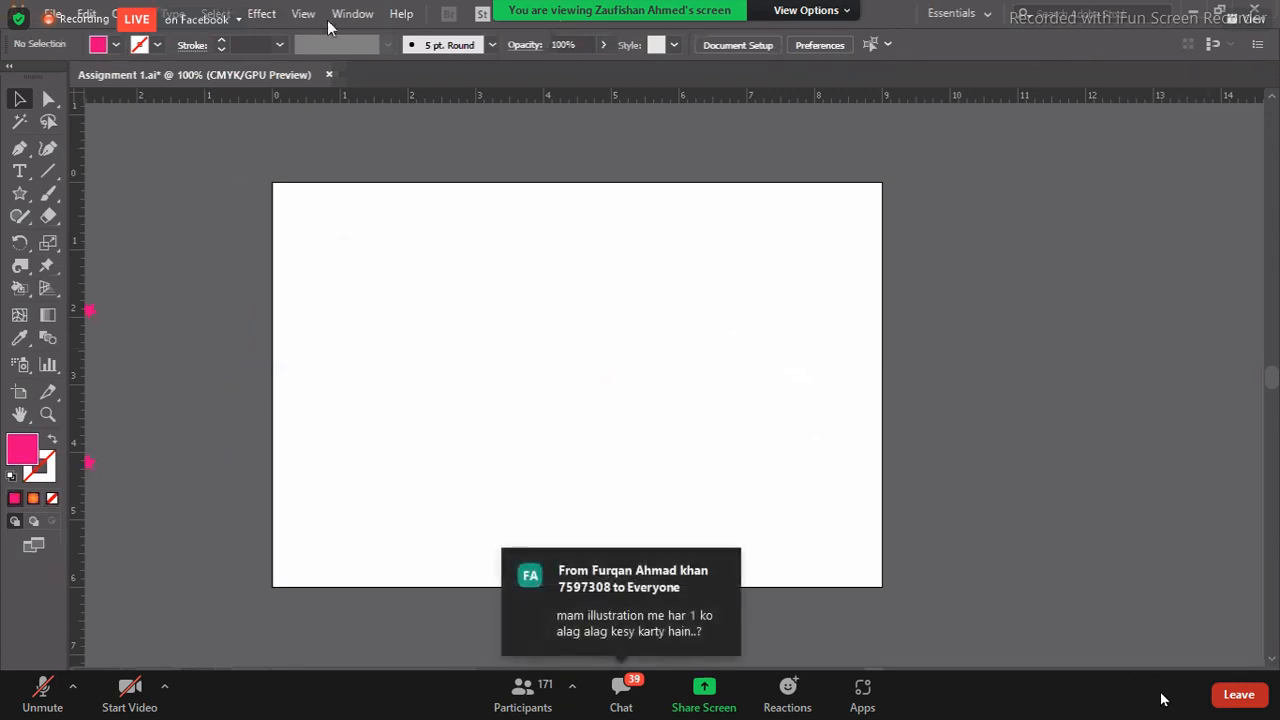
left_click(366, 17)
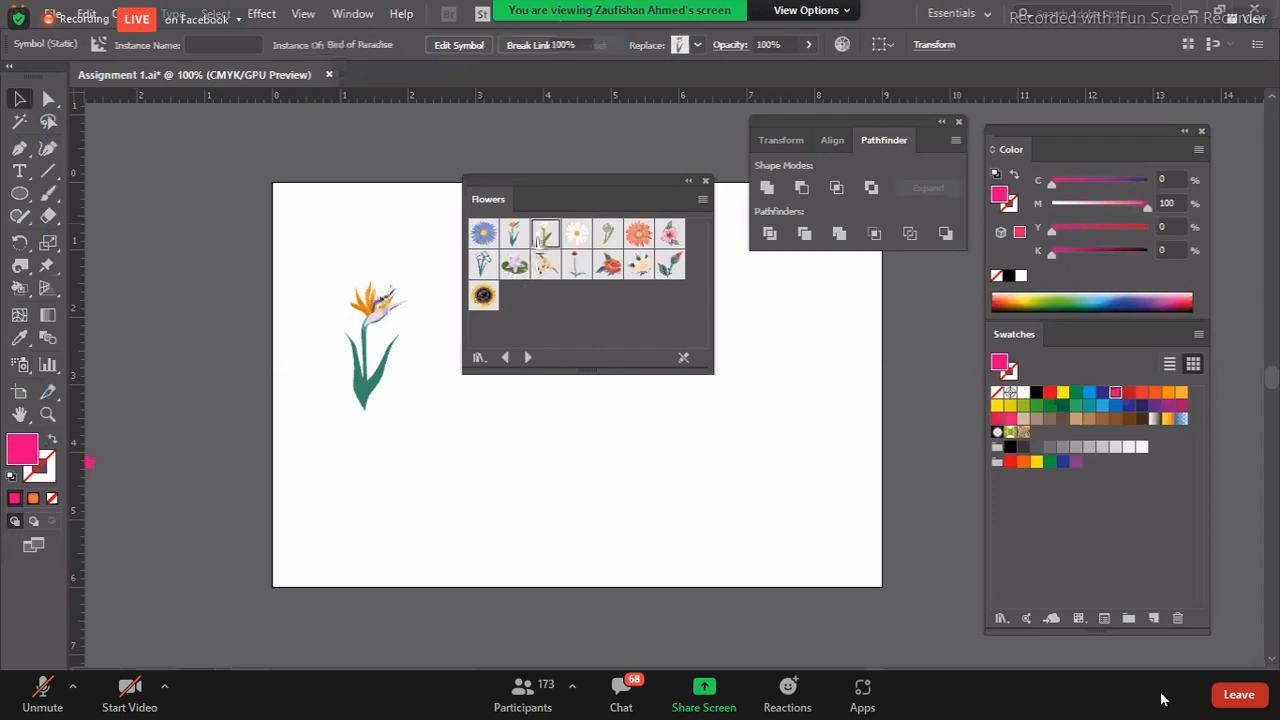
- Try a Calla Lily symbol beside the bird of paradise flower, and delete it again
left_click_drag(487, 454, 484, 446)
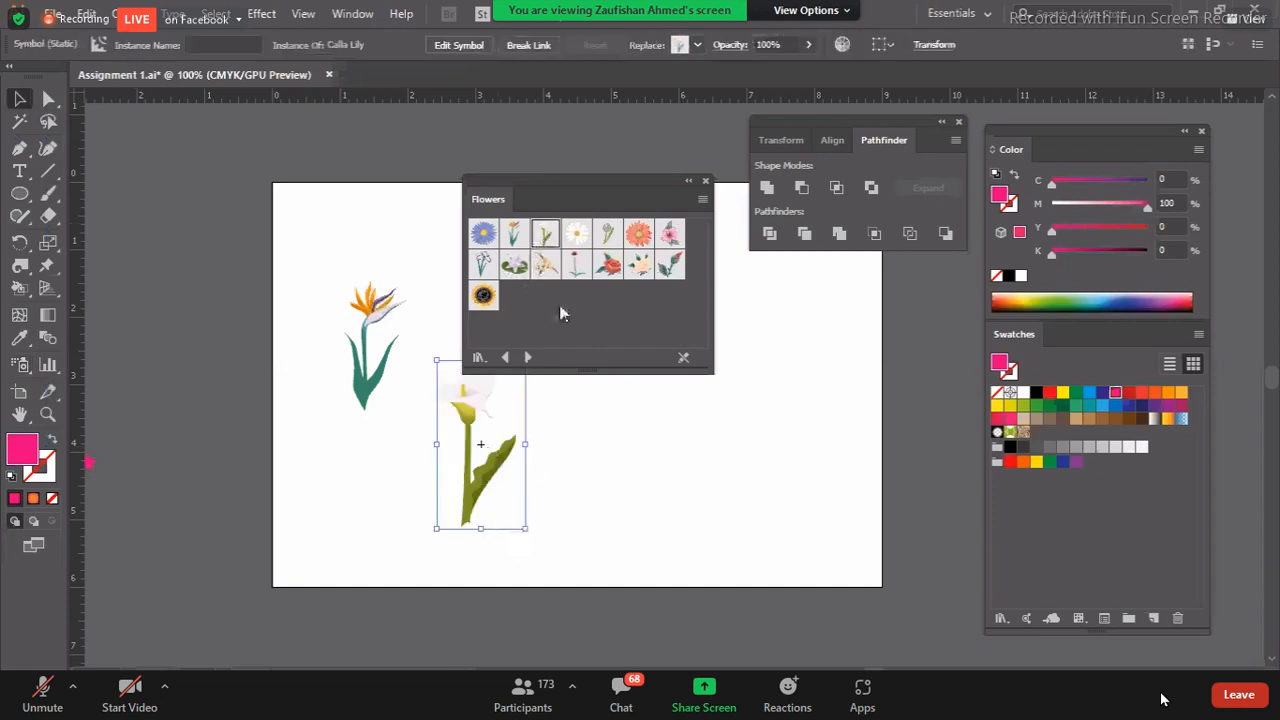
key("Delete")
- Place the red rosebud symbol from the Flowers library and move the bird of paradise down to overlap its stem
left_click_drag(657, 278, 503, 543)
left_click_drag(461, 415, 455, 408)
left_click_drag(362, 400, 417, 482)
left_click(556, 465)
- Try an Iris symbol in the bouquet, rotated to lean outward beside the rosebud, and delete it again
left_click_drag(483, 262, 434, 467)
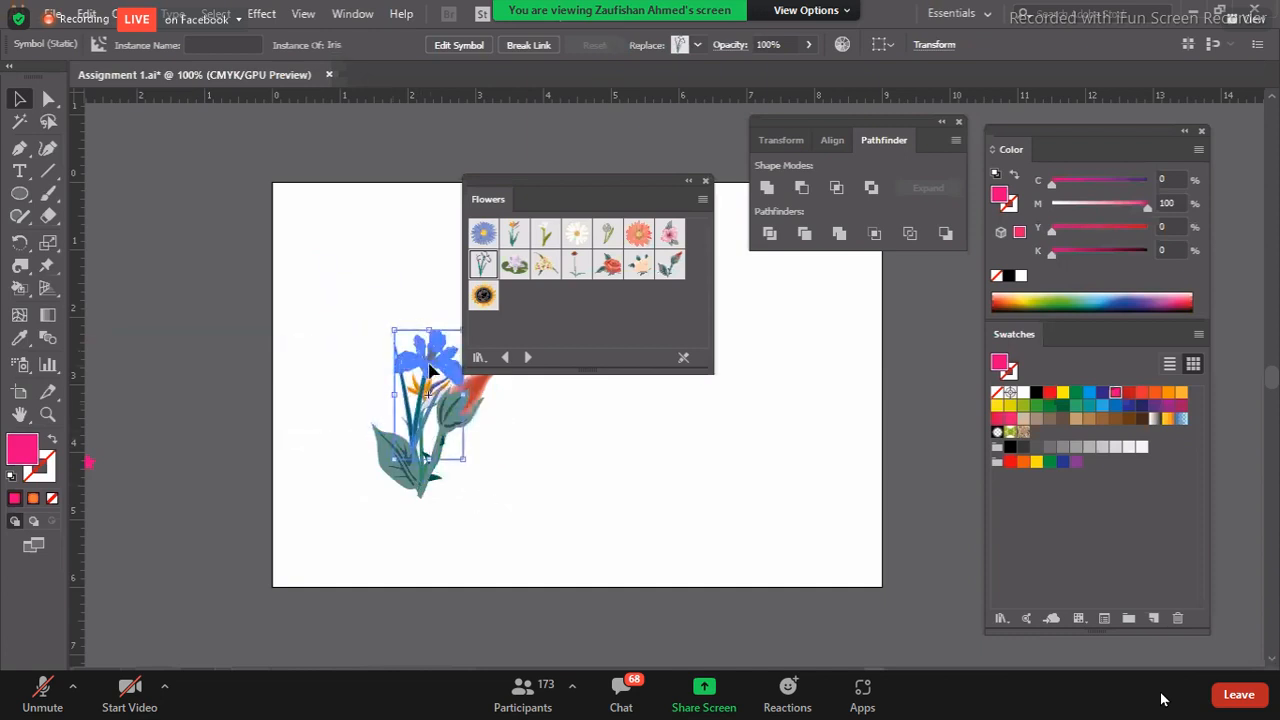
left_click_drag(480, 398, 524, 446)
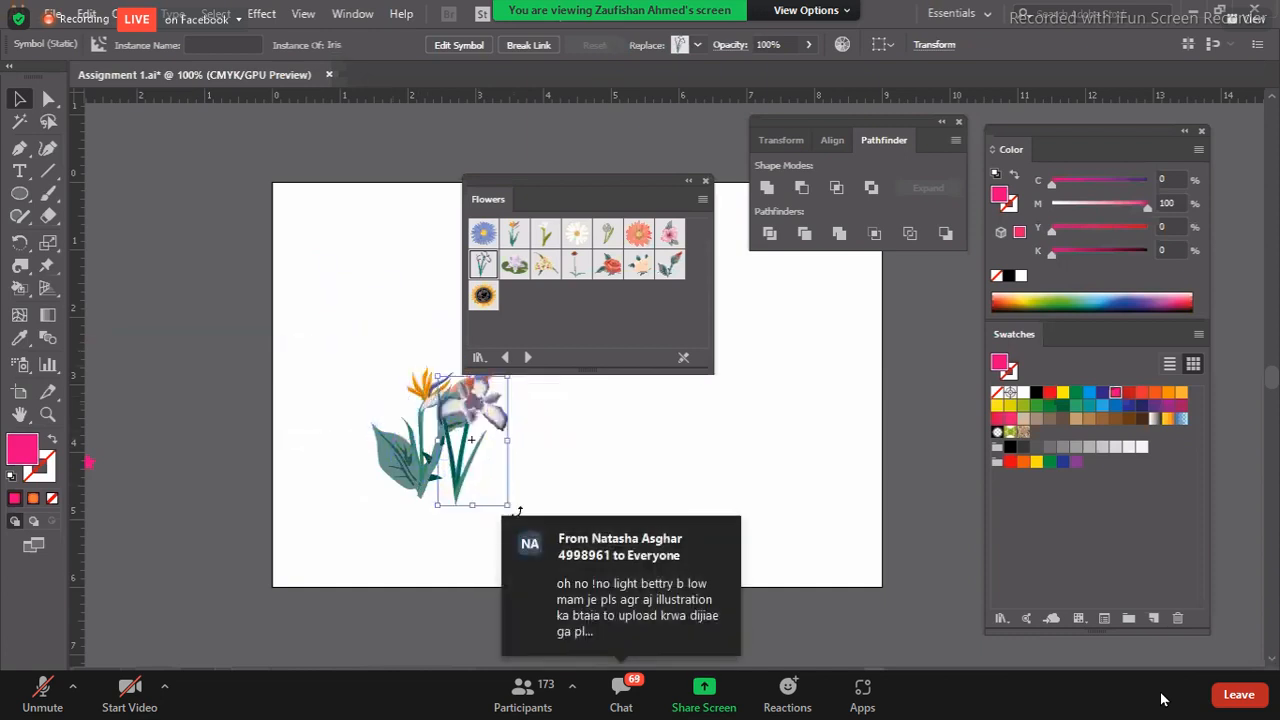
left_click_drag(519, 511, 458, 534)
left_click_drag(577, 179, 336, 128)
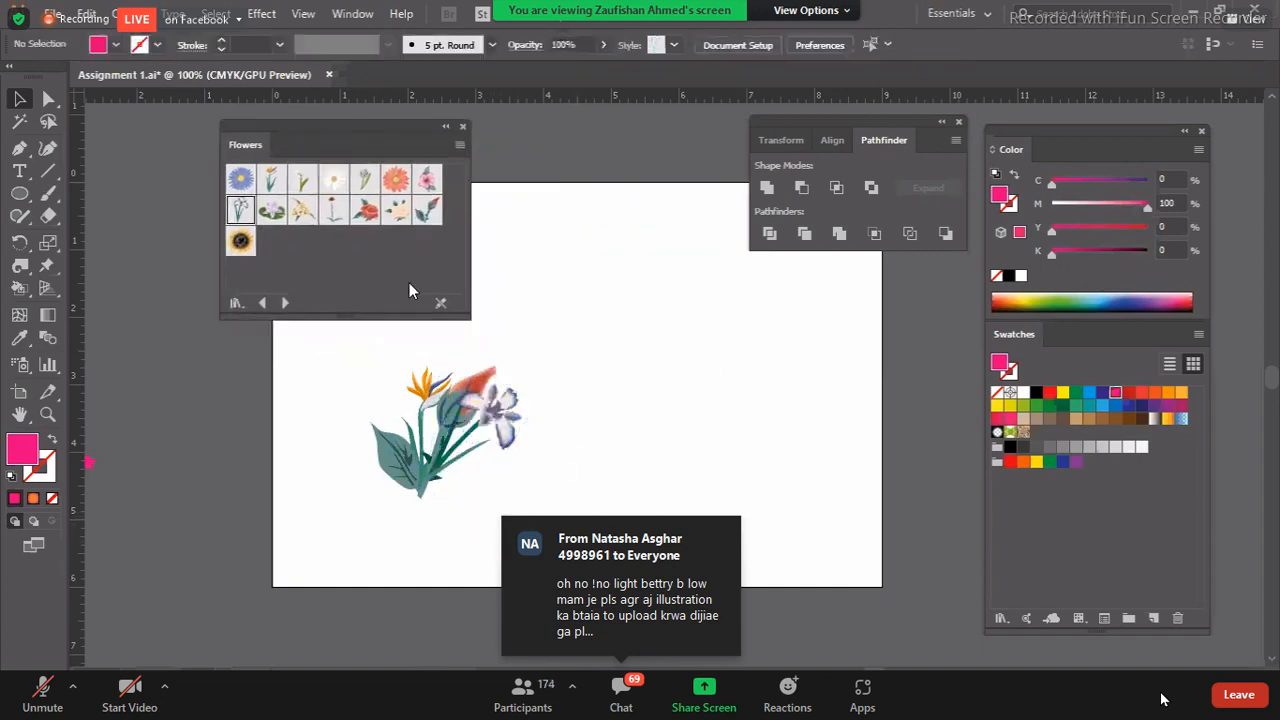
left_click(487, 446)
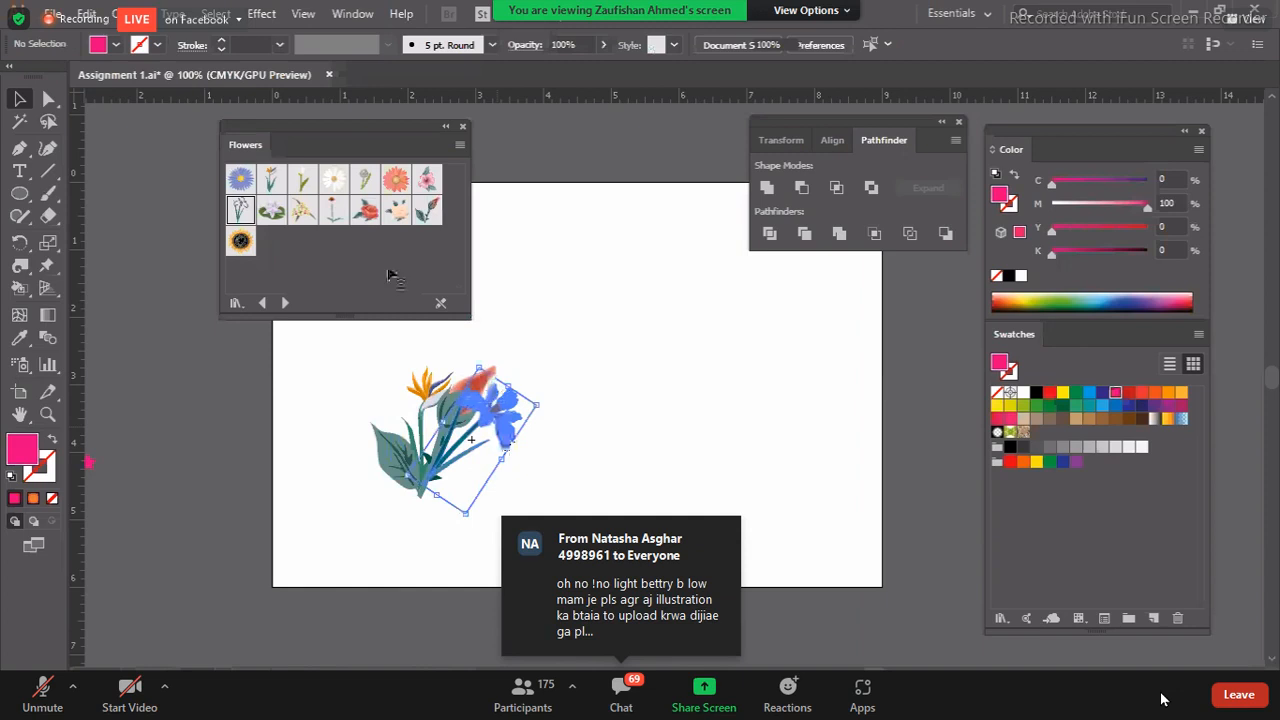
key("Delete")
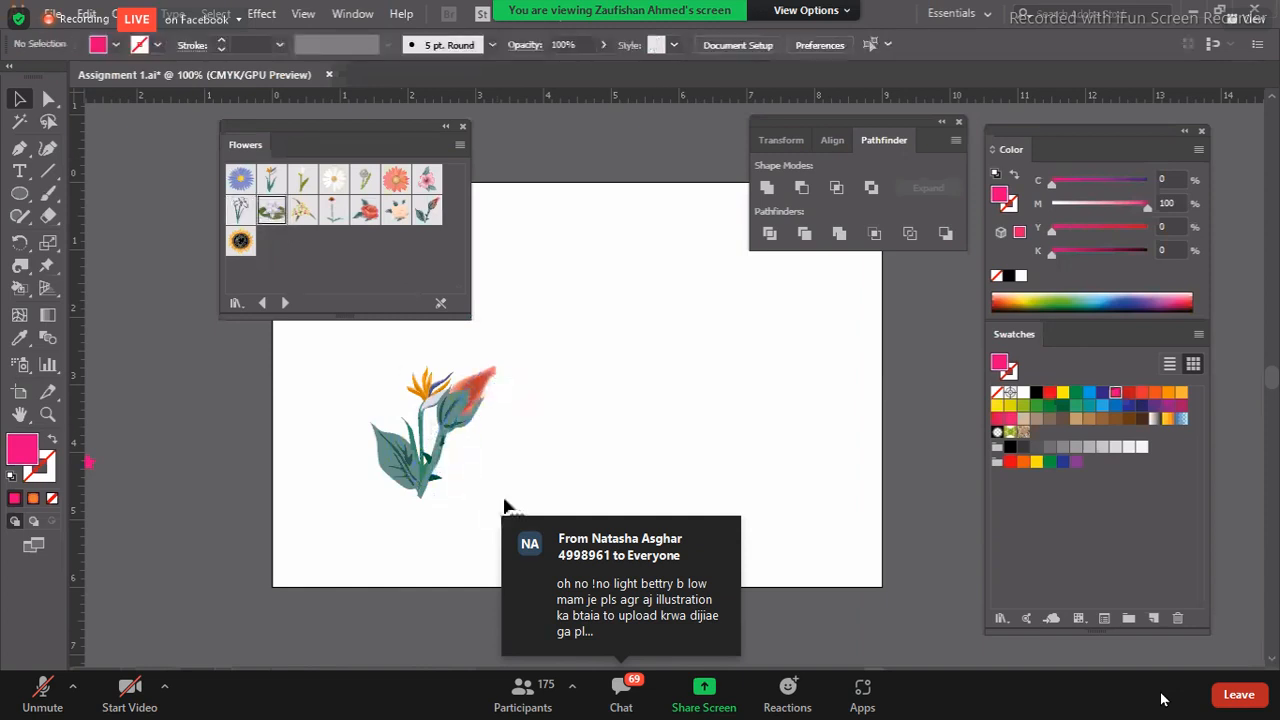
- Place the Lotus symbol in front of the base of the flower stems and close the Flowers library
left_click_drag(505, 496, 598, 567)
left_click_drag(521, 516, 500, 505)
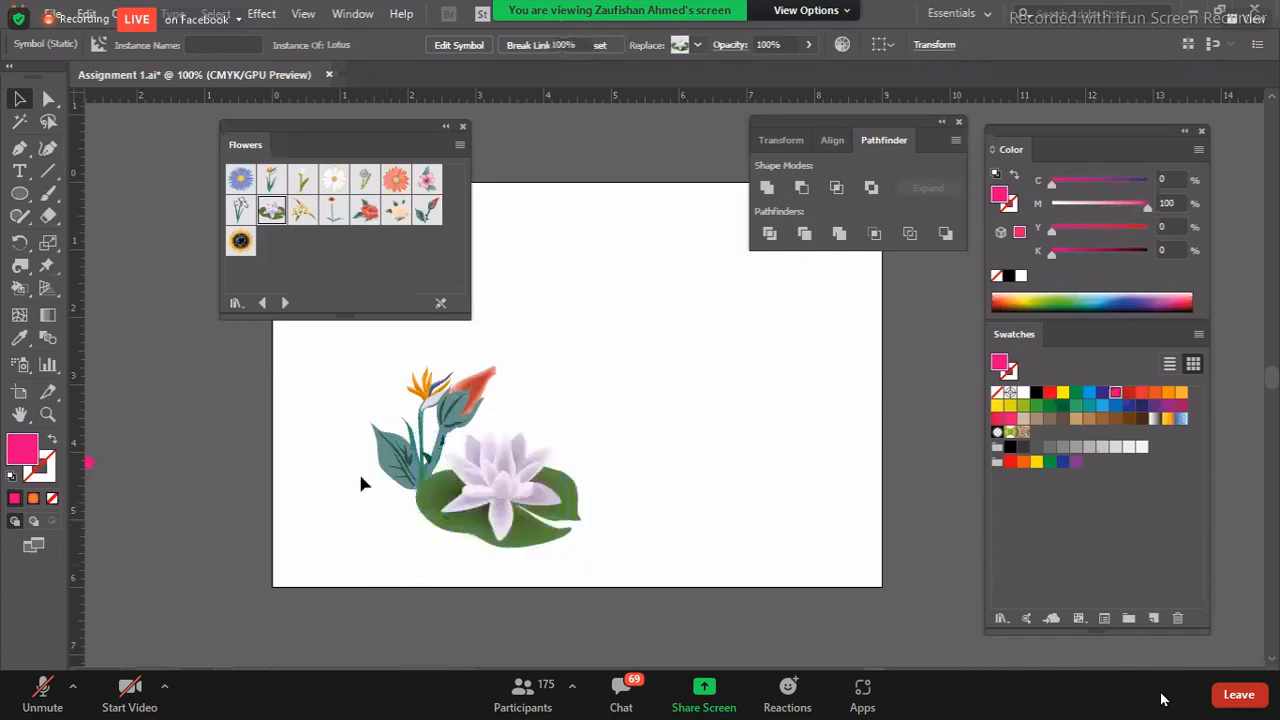
left_click(462, 127)
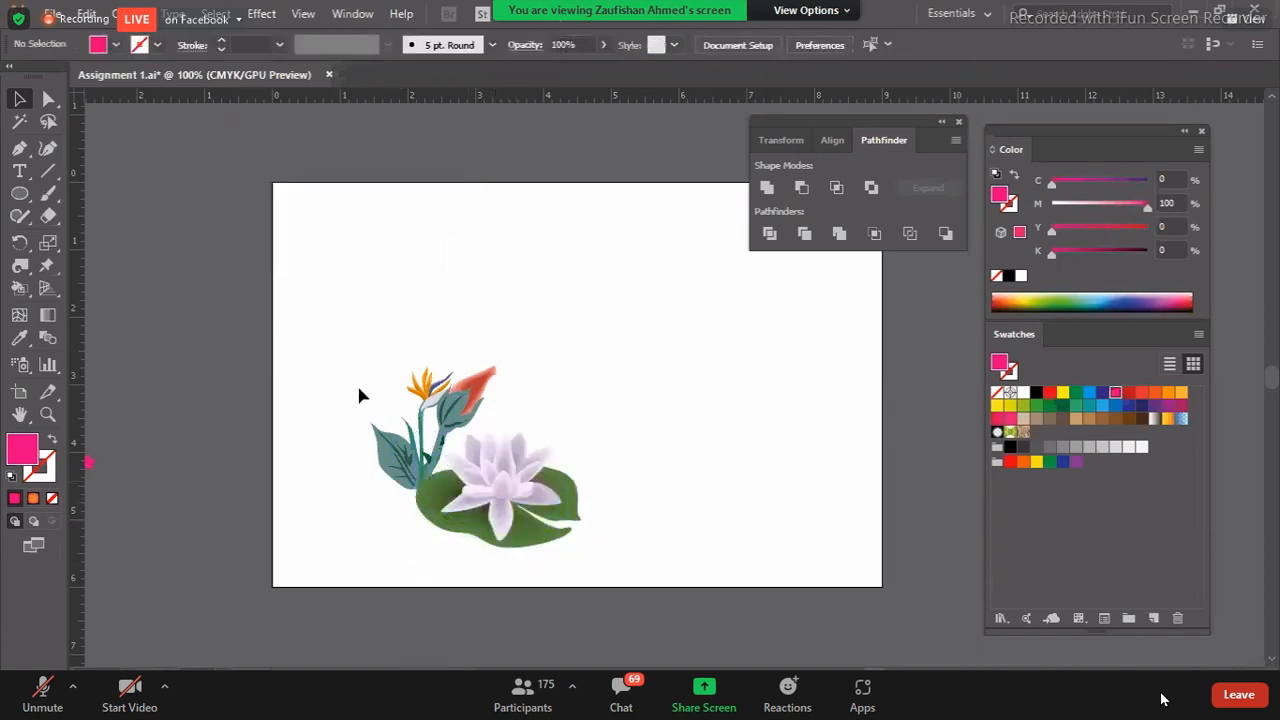
- Start a pink-filled Pen outline with scalloped curves just above the lotus's top petals and around its right petal
key("p")
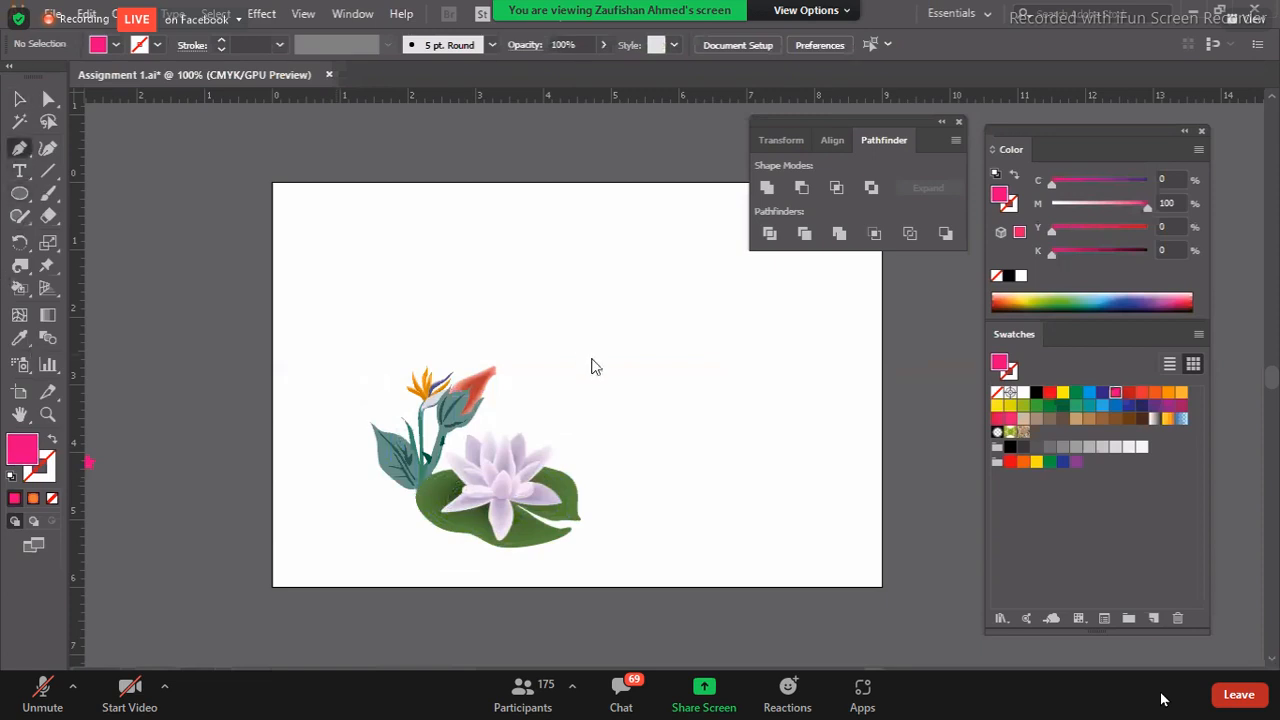
key("ctrl+plus")
key("ctrl+plus")
left_click_drag(465, 416, 551, 294)
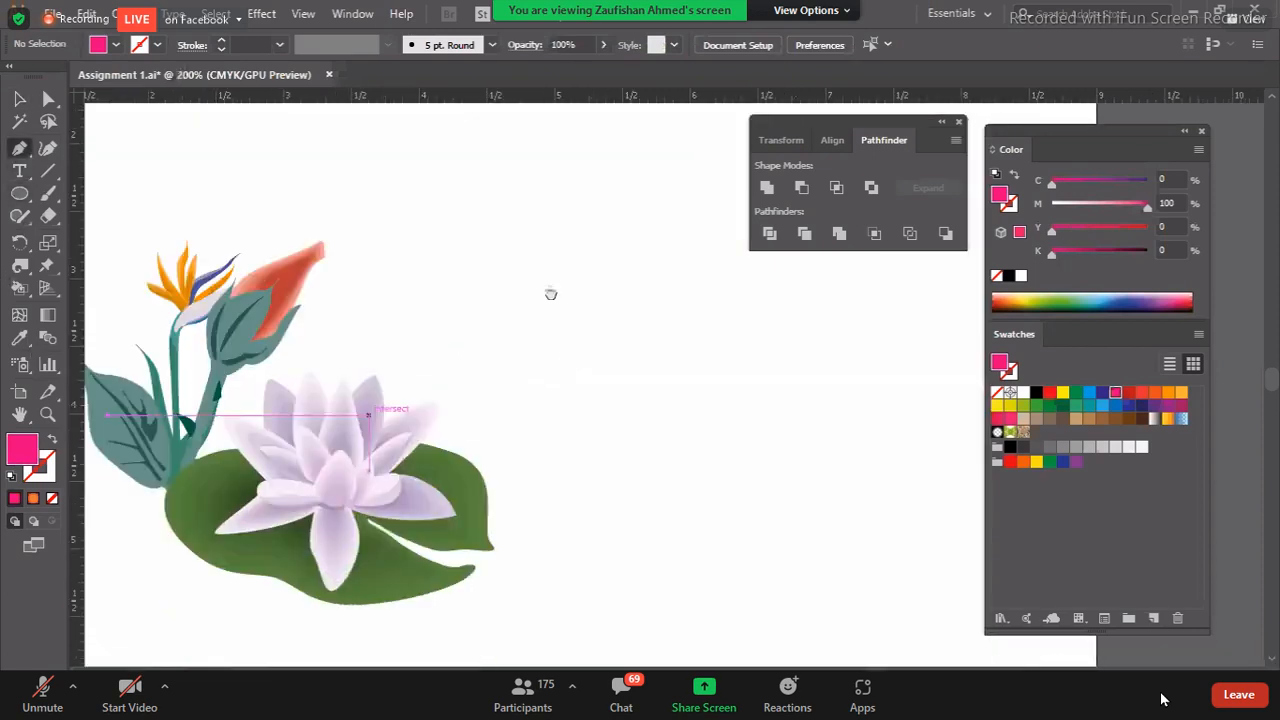
left_click(365, 355)
left_click_drag(404, 361, 490, 475)
left_click(404, 361)
left_click(435, 361)
left_click(462, 371)
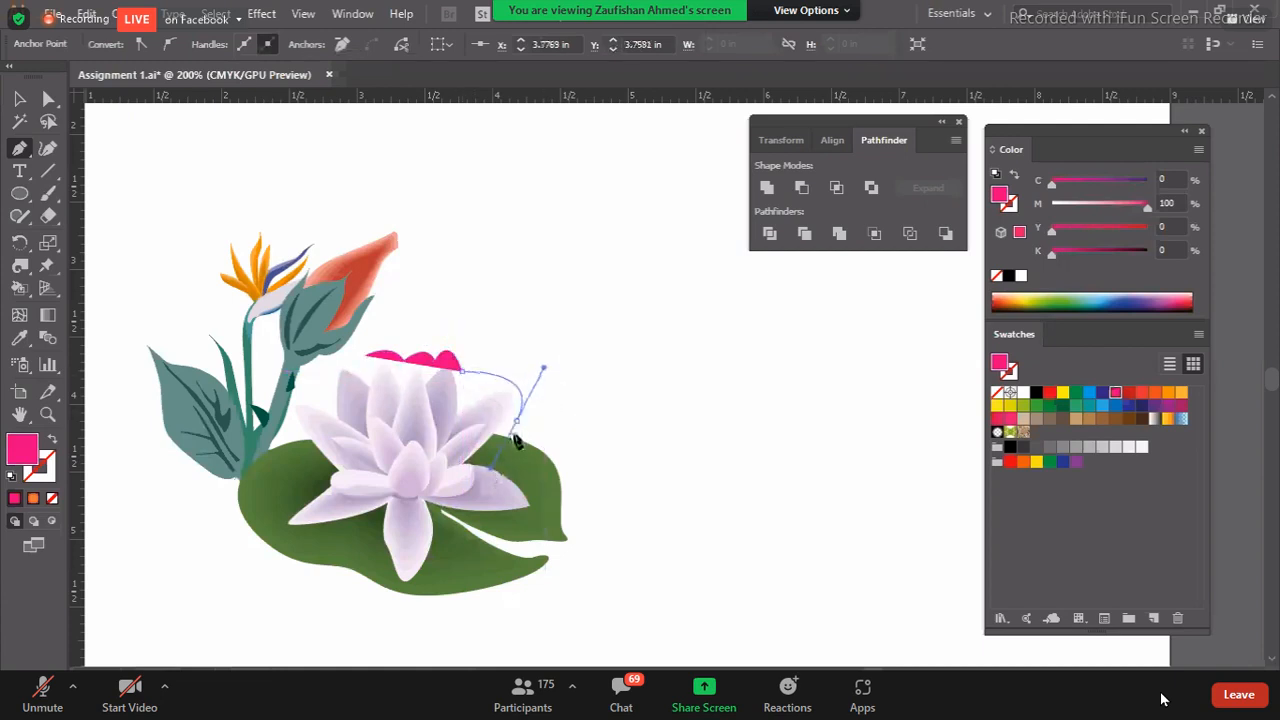
left_click(517, 422)
- Continue the Pen outline down the right side of the lily pad to just beyond its right tip
scroll(601, 462, "down", 2)
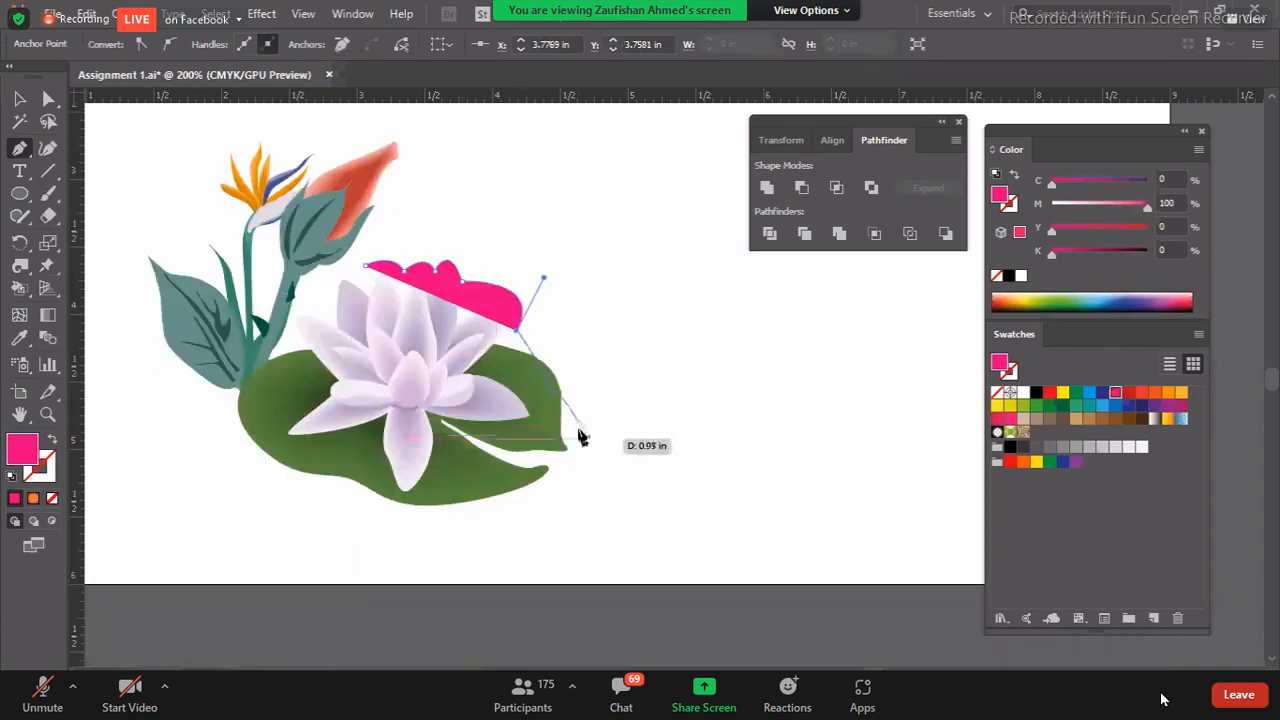
left_click_drag(573, 426, 572, 515)
left_click(574, 427)
left_click(583, 463)
left_click(584, 465)
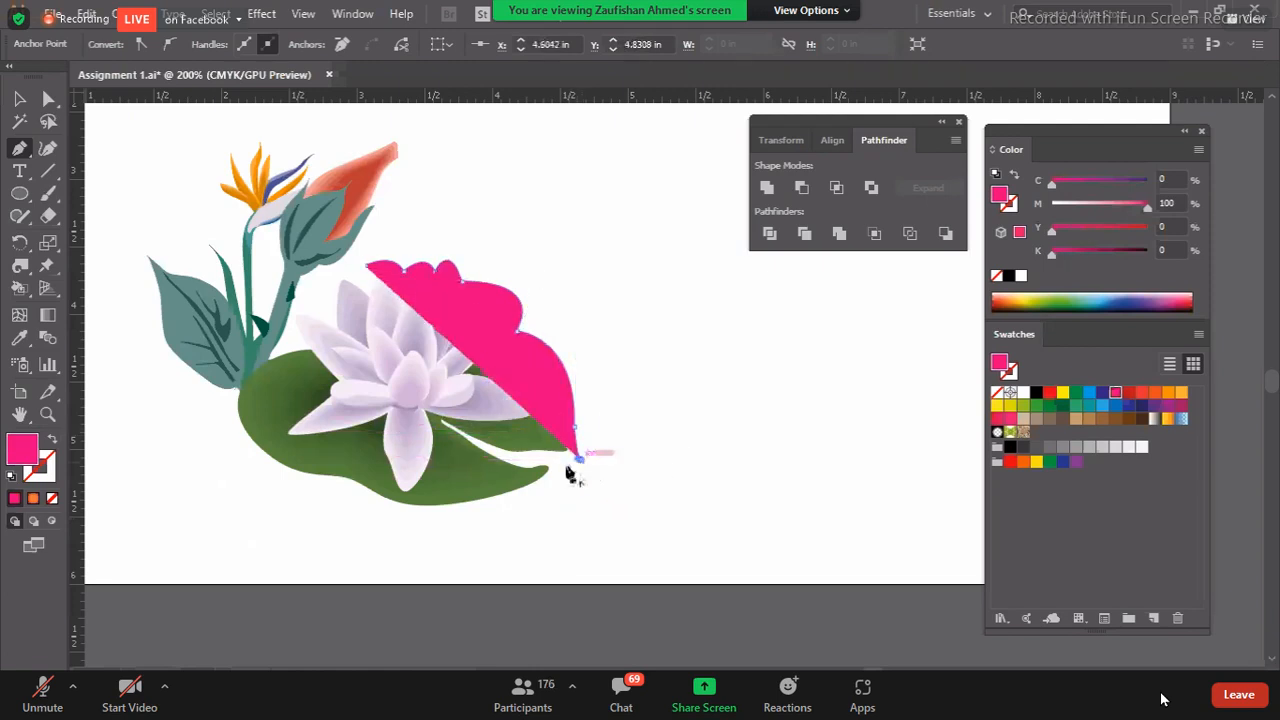
- Continue the Pen outline from the lily pad's right tip along its lower edge and up around its left side
left_click_drag(541, 460, 540, 457)
left_click(560, 462)
left_click_drag(404, 517, 236, 494)
left_click(403, 517)
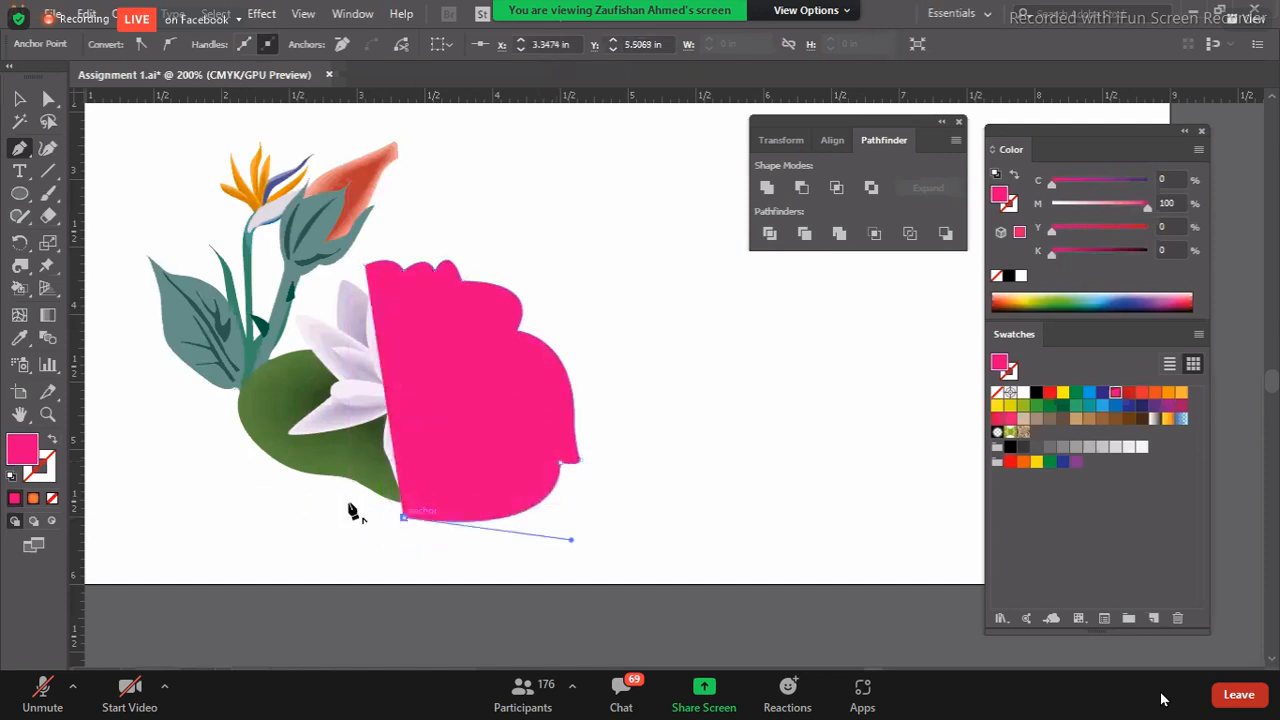
left_click_drag(345, 495, 331, 489)
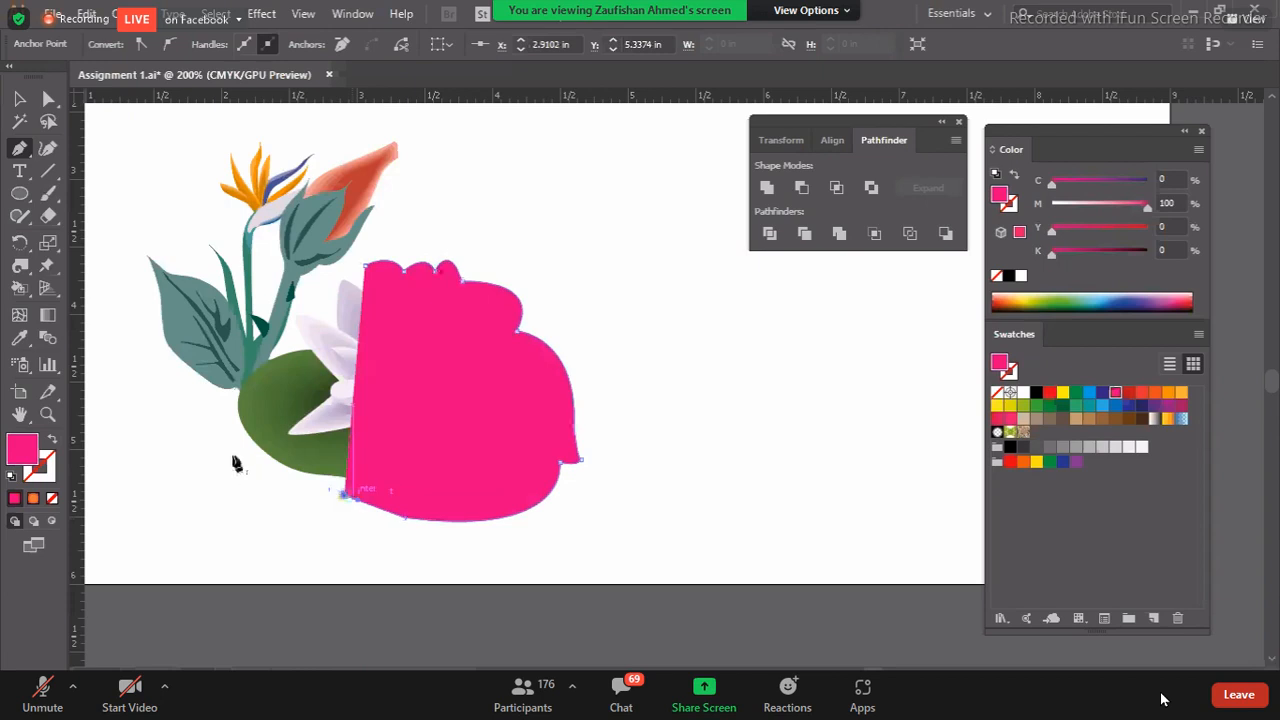
left_click_drag(227, 427, 213, 395)
left_click(227, 427)
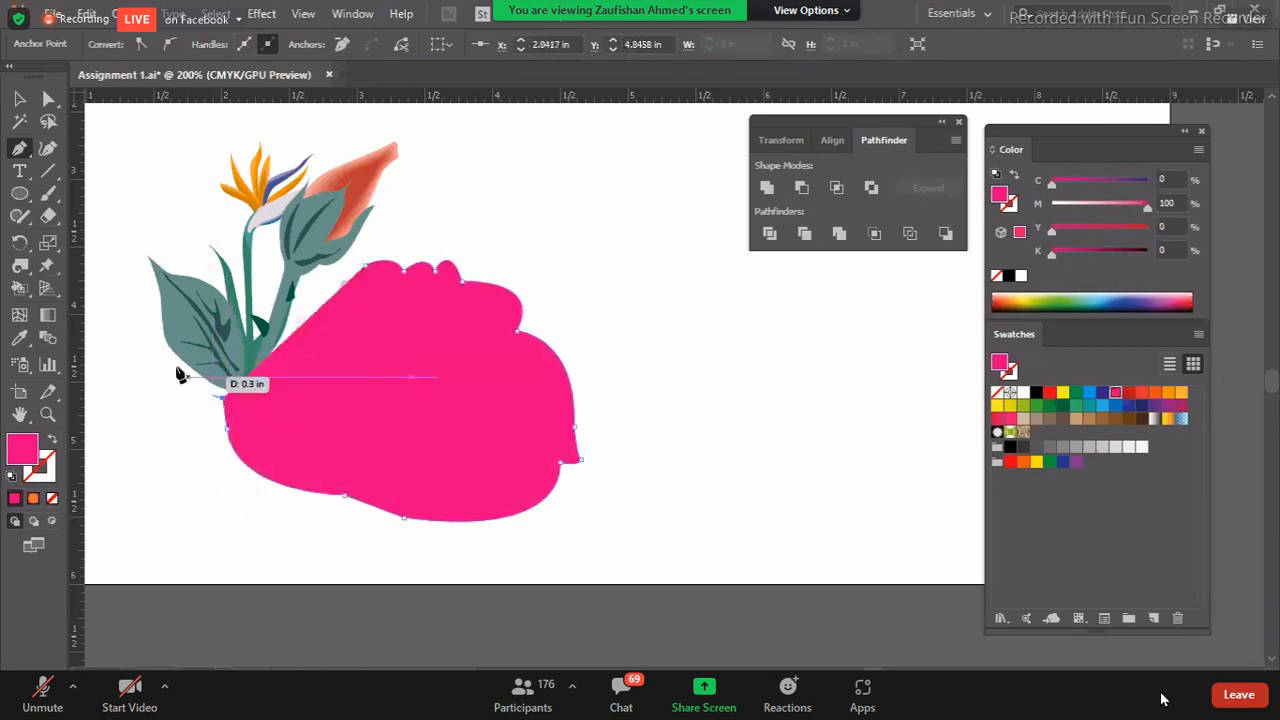
- Extend the Pen outline up the outer edge of the left leaf to a corner above the leaf's tip
left_click_drag(148, 309, 124, 232)
left_click(147, 309)
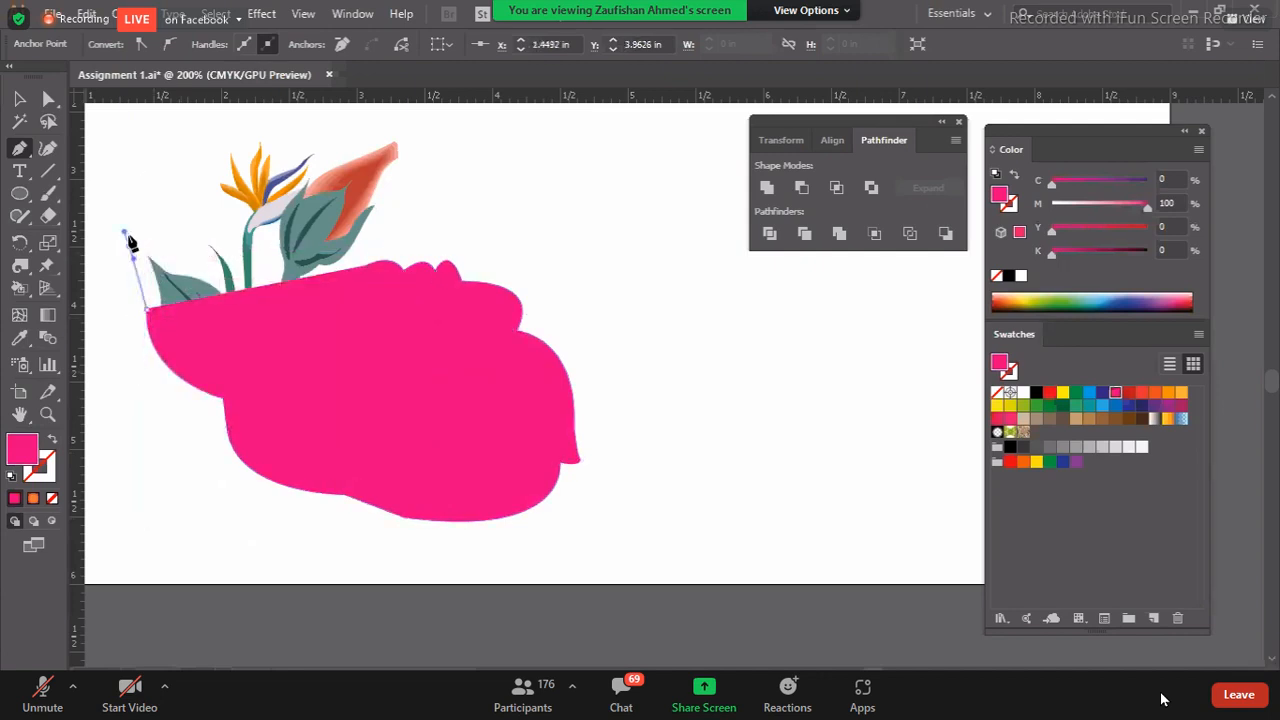
left_click(129, 246)
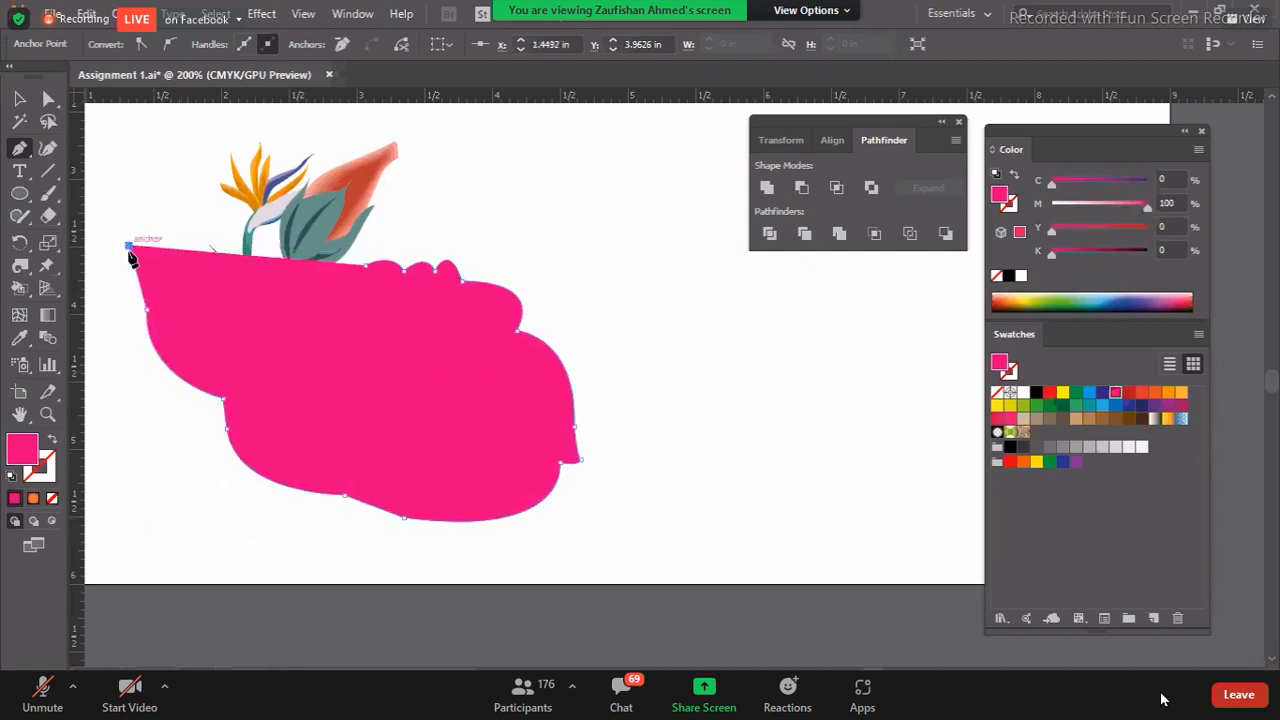
- Swap to a pink stroke without fill and trace past the thin leaf up to the bird-of-paradise flower's base
left_click(53, 440)
left_click_drag(176, 254, 195, 265)
left_click(176, 254)
left_click(201, 232)
left_click(231, 244)
left_click(240, 212)
- Trace the Pen outline around the pointed petals of the bird-of-paradise flower to the gap before the rosebud
left_click_drag(213, 168, 230, 140)
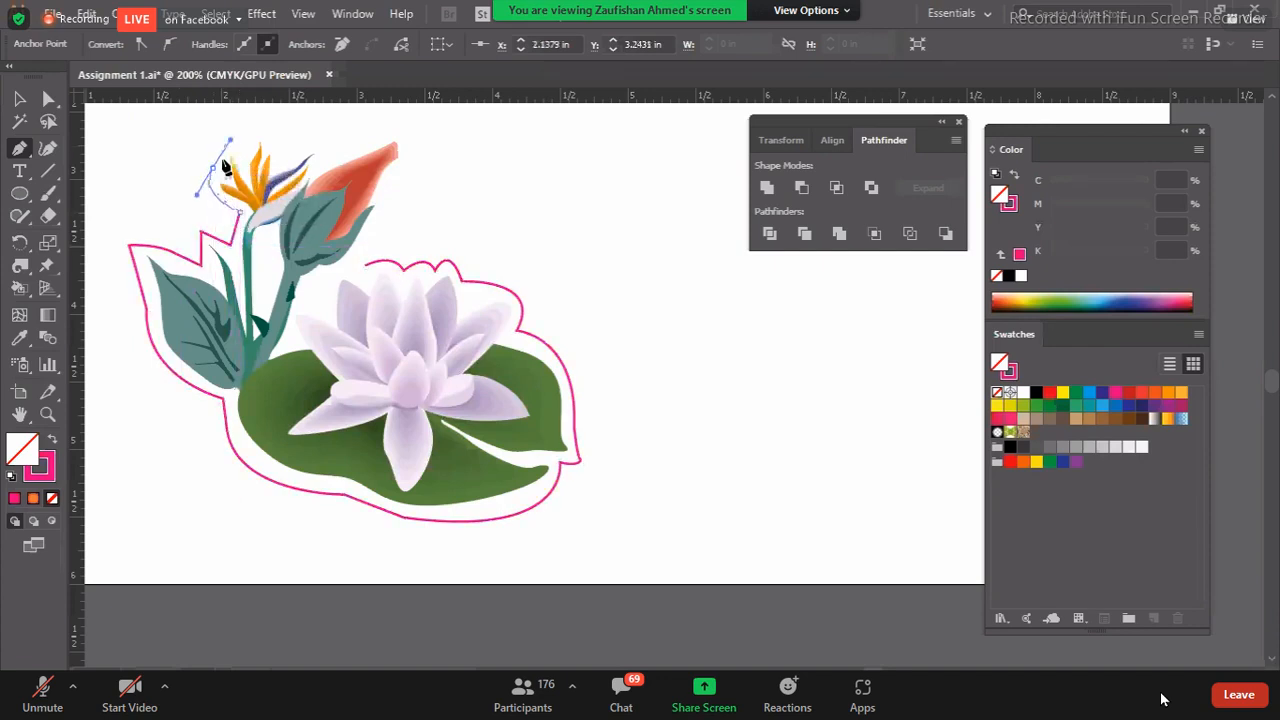
left_click(213, 168)
left_click(225, 178)
left_click(223, 145)
left_click_drag(240, 162, 252, 187)
left_click(259, 131)
left_click_drag(276, 150, 329, 160)
left_click(277, 162)
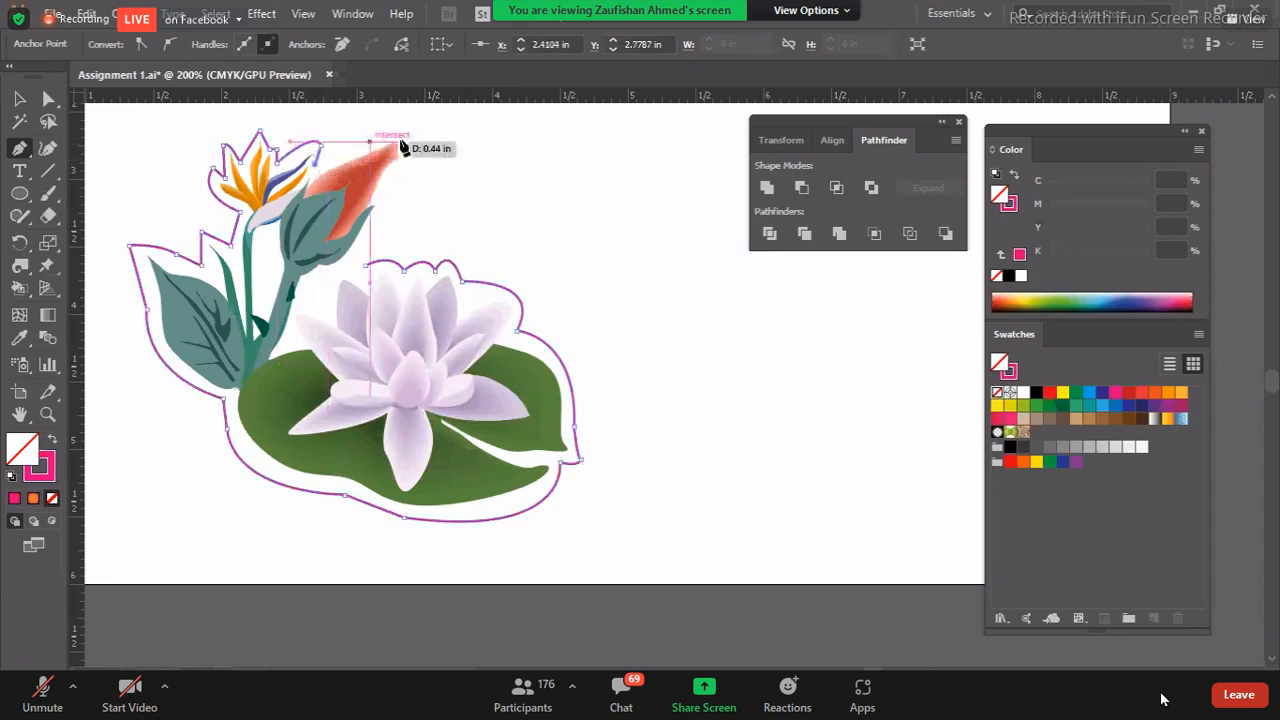
- Trace around the rosebud's tip and down its right side, closing the outline at its starting anchor above the lotus
left_click_drag(398, 130, 413, 139)
left_click(398, 130)
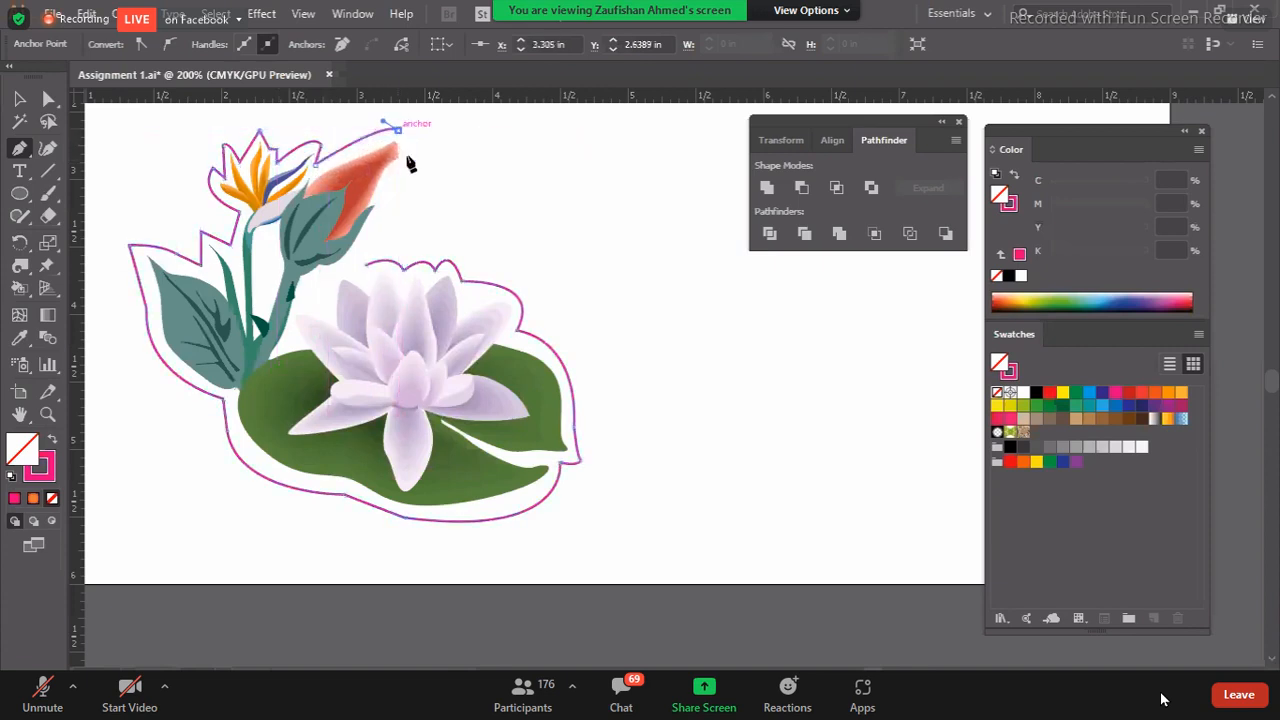
left_click(406, 155)
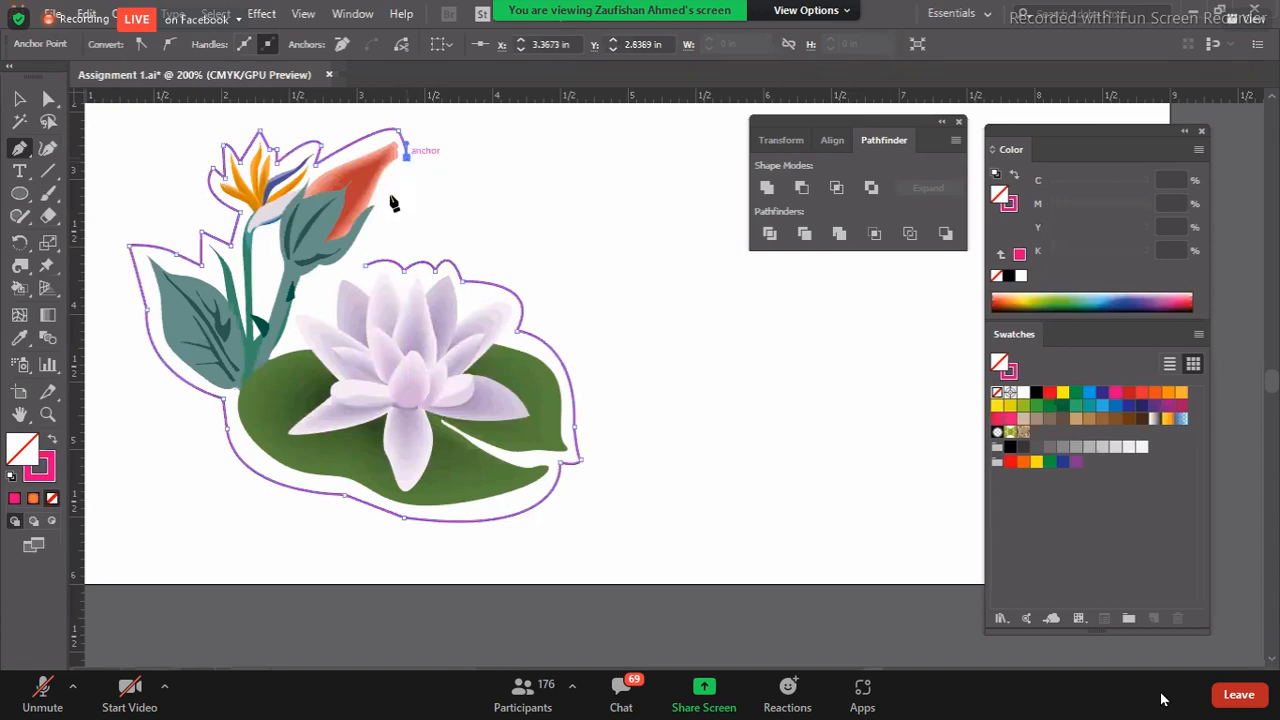
left_click(380, 198)
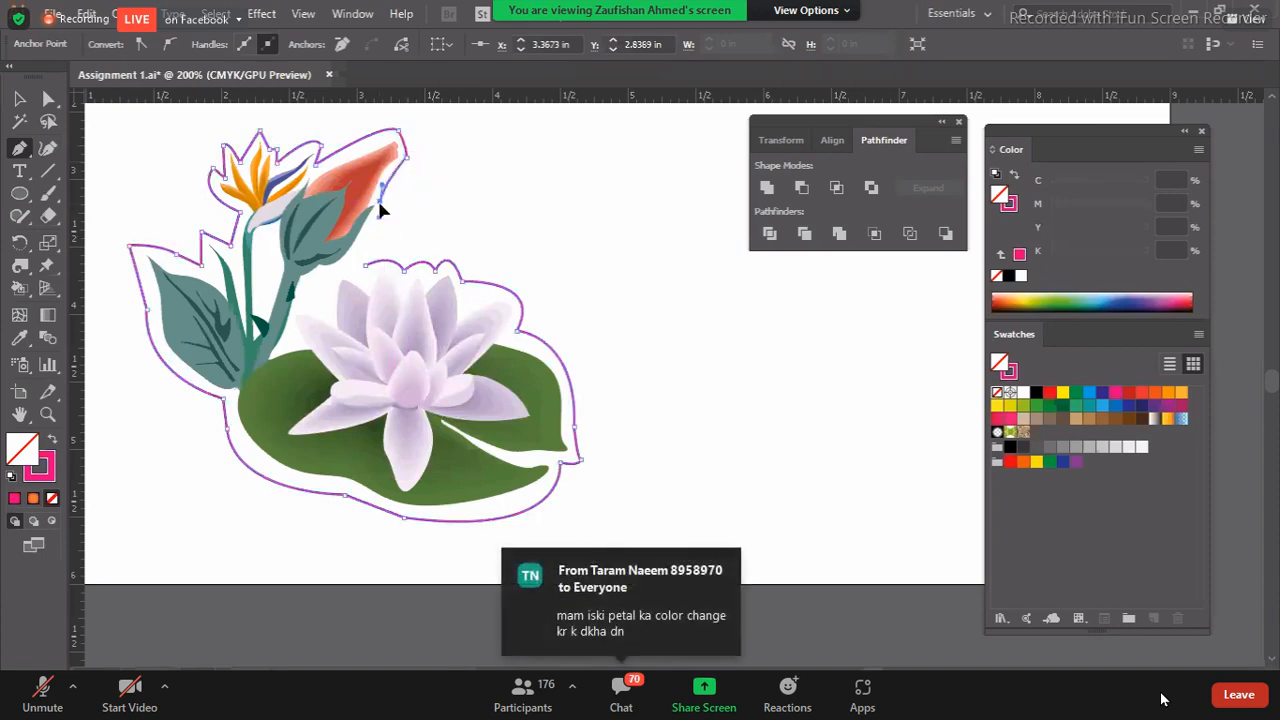
left_click(366, 265)
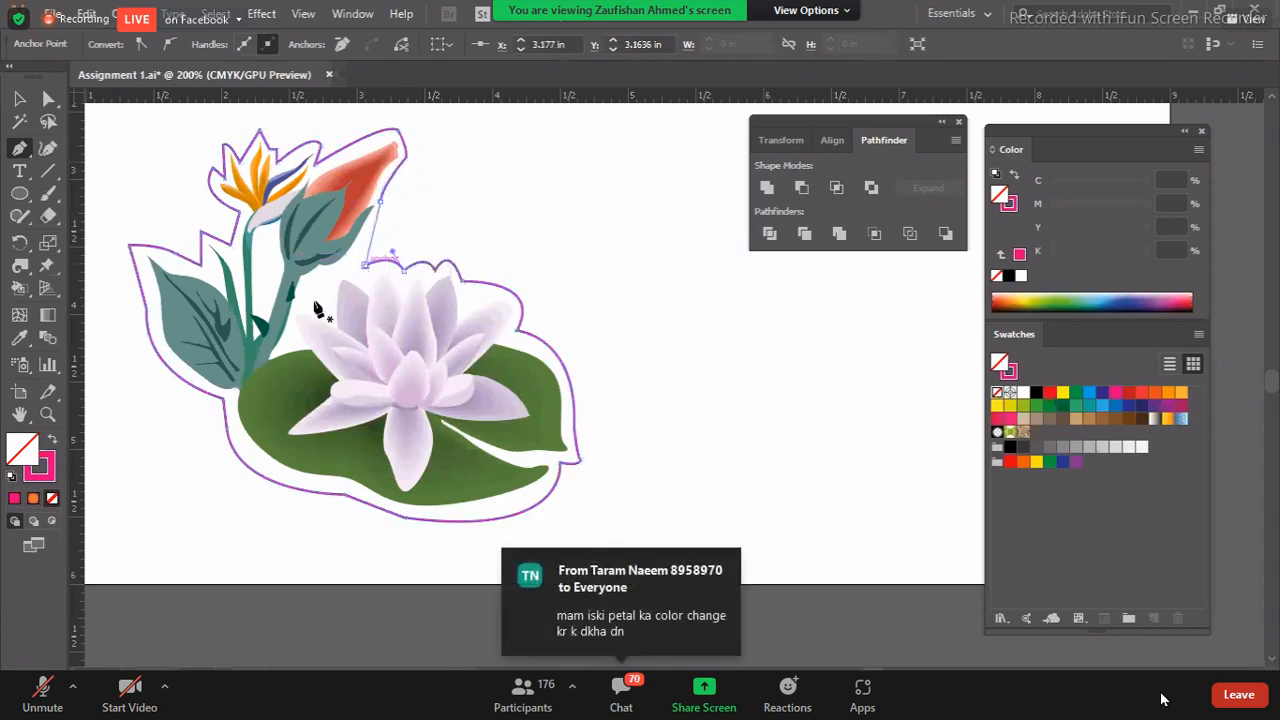
- Swap the closed outline back to a pink fill without stroke and send it behind the flowers
left_click(52, 440)
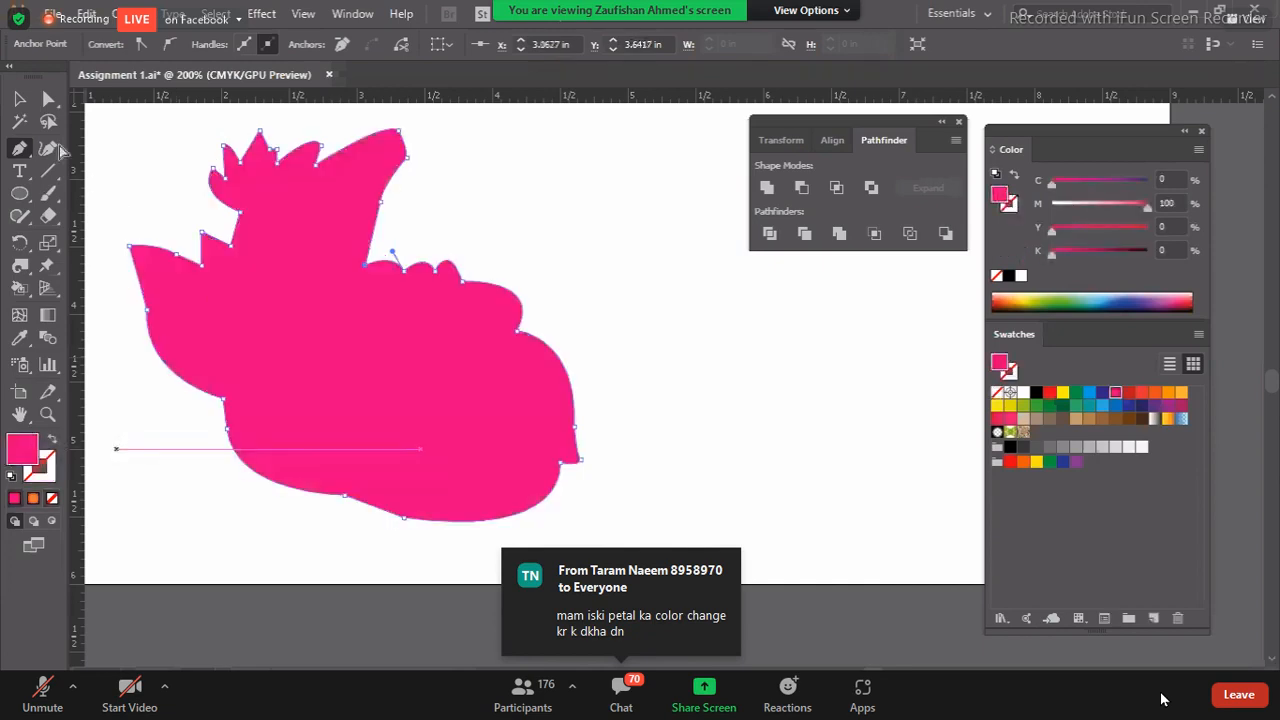
left_click(19, 100)
key("ctrl+shift+bracketleft")
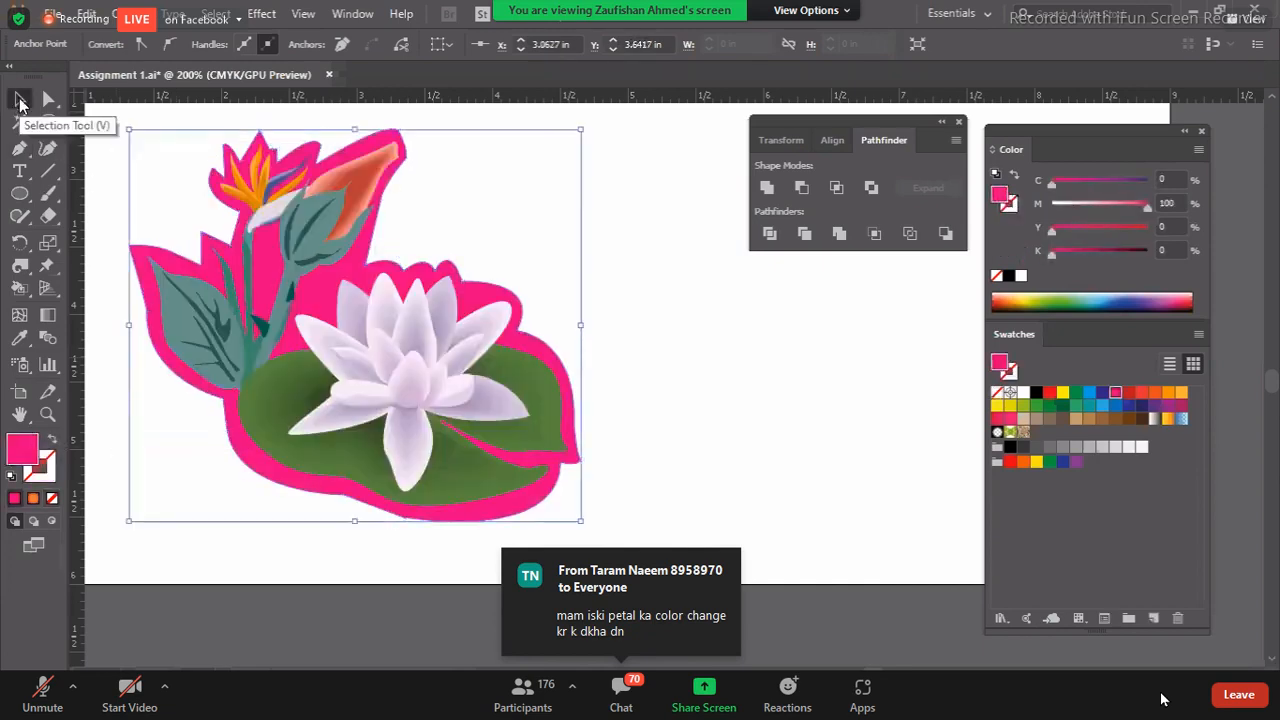
- Give the pink backing shape a dark maroon stroke and deselect it
key("ctrl+minus")
key("ctrl+minus")
left_click_drag(472, 523, 264, 481)
left_click(619, 397)
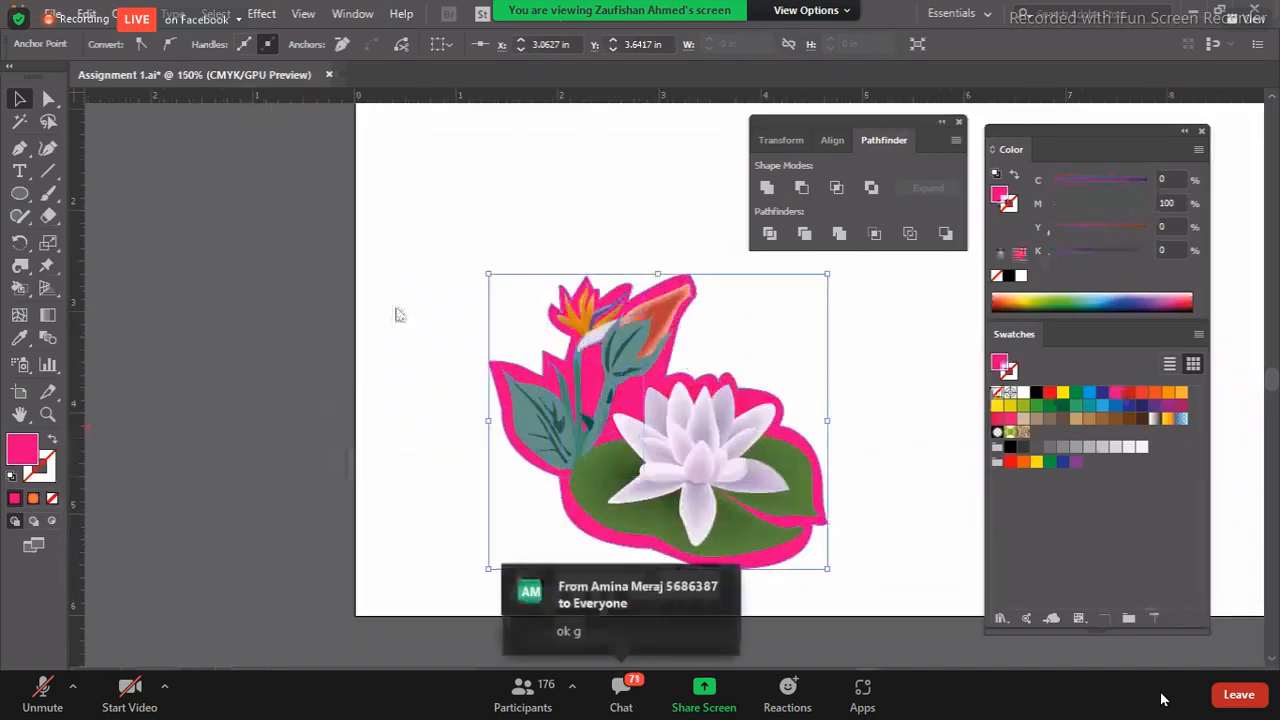
key("ctrl+plus")
left_click(815, 238)
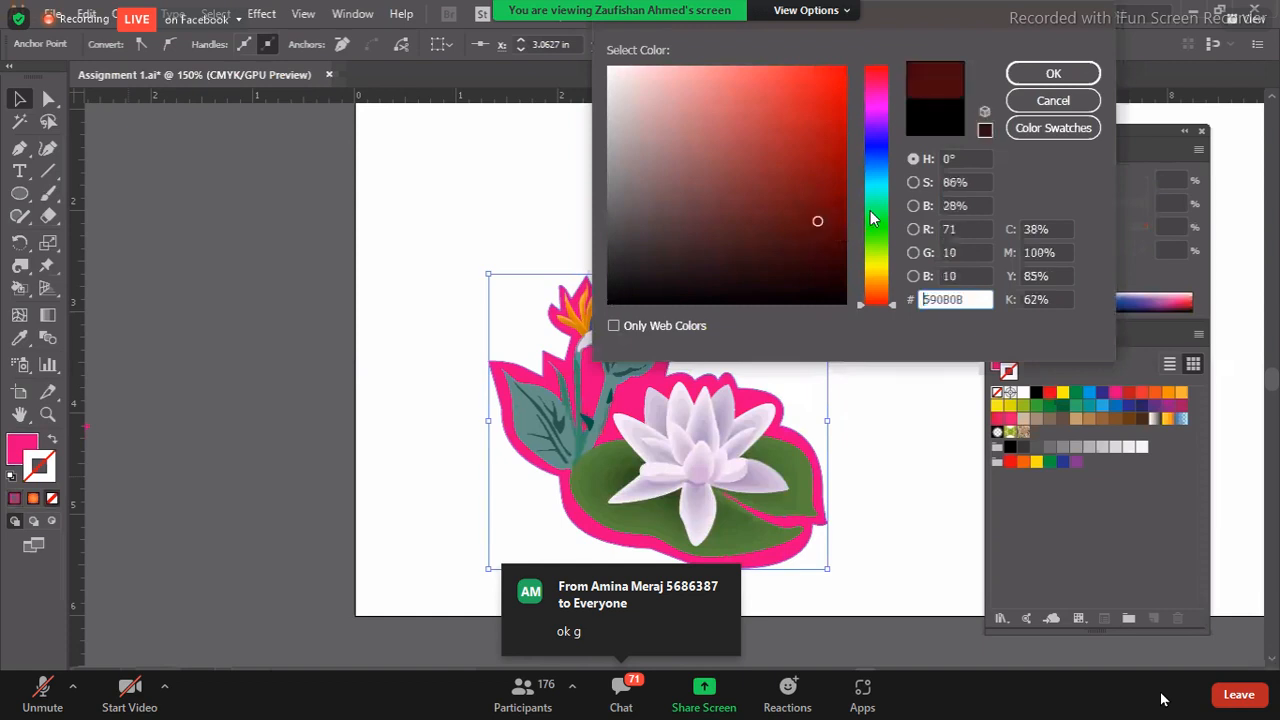
left_click(1053, 73)
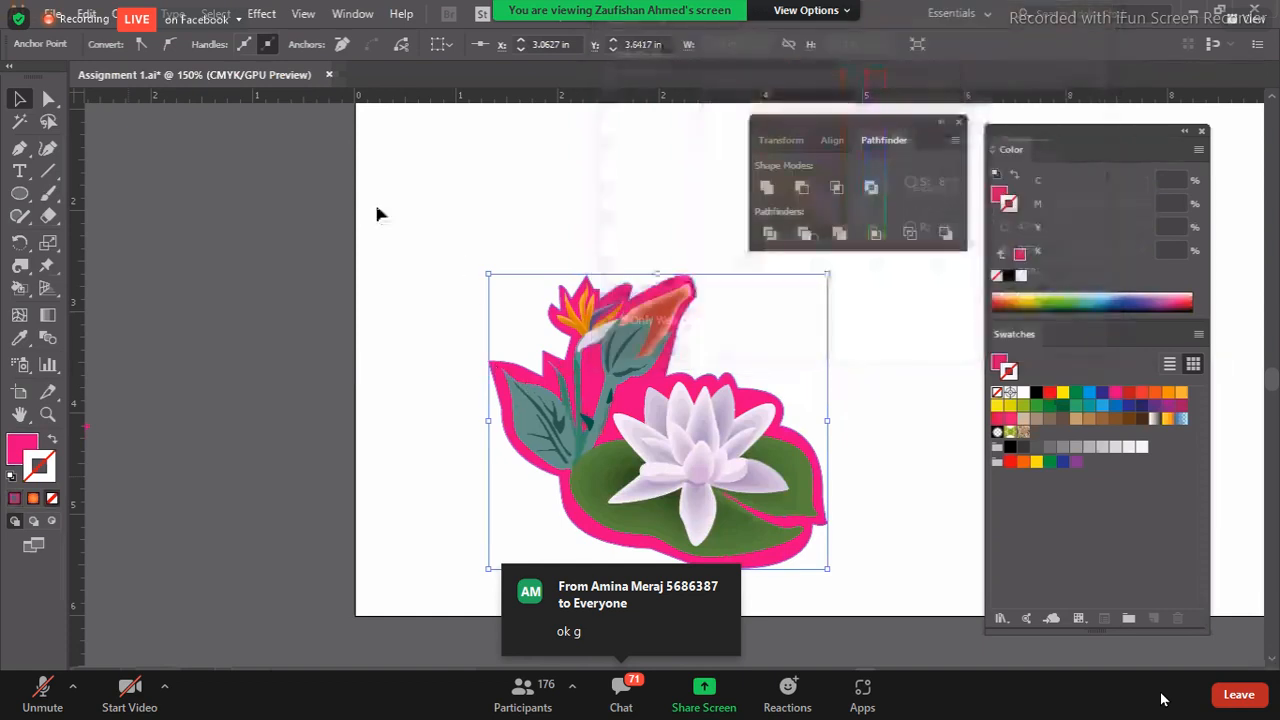
left_click(330, 378)
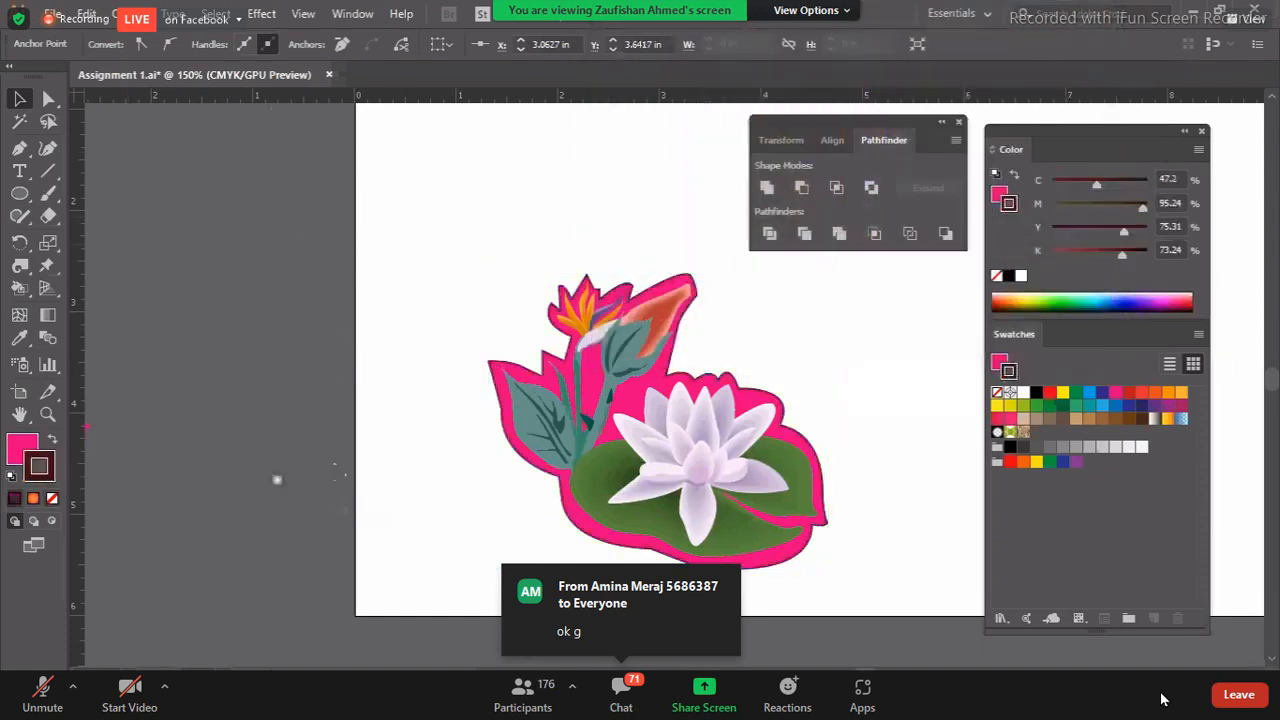
left_click_drag(378, 530, 277, 480)
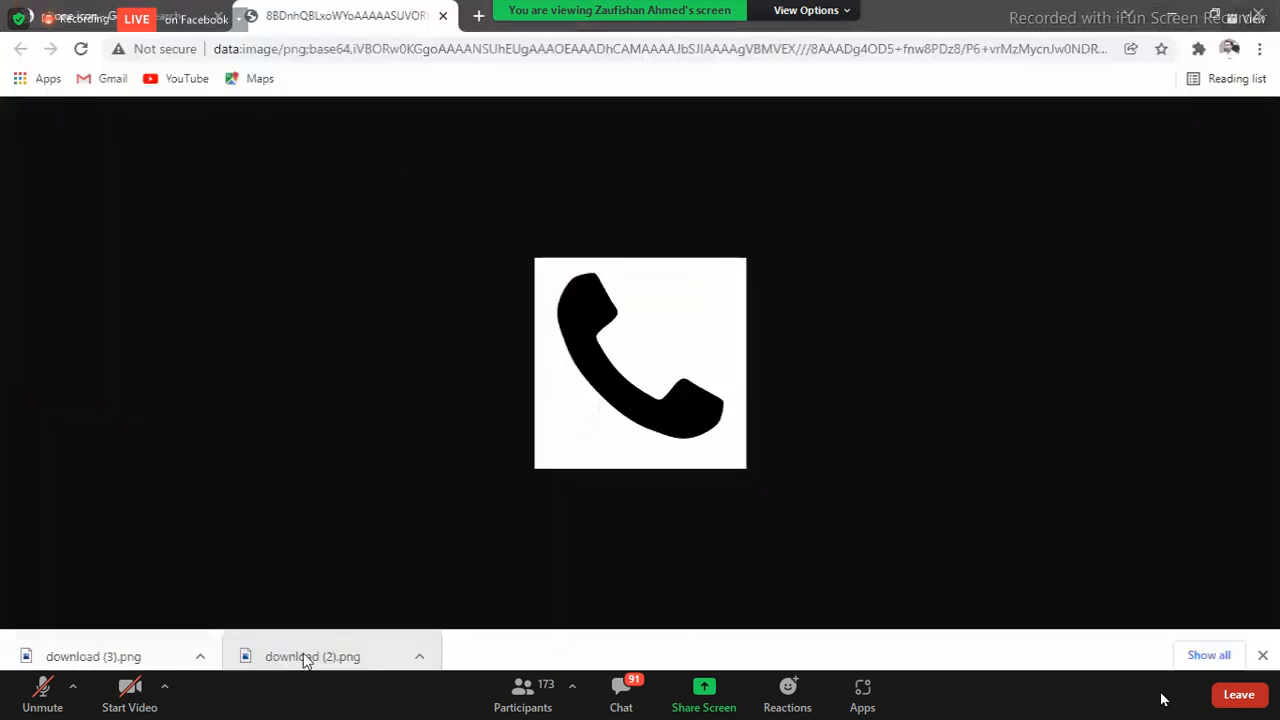
- Open the downloaded images download (2).png and download (3).png in Illustrator and bring the phone image into Assignment 1.ai
left_click_drag(304, 656, 683, 73)
key("alt+Tab")
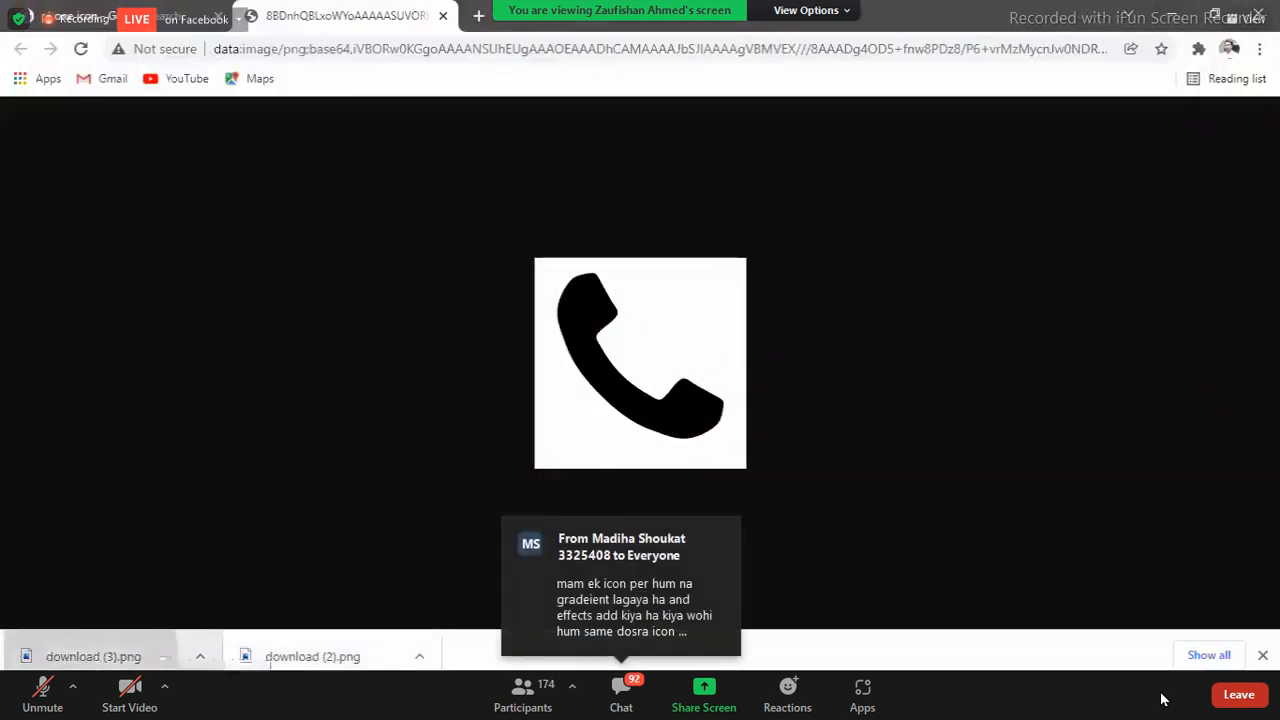
left_click_drag(93, 656, 611, 76)
key("alt+Tab")
left_click_drag(611, 76, 647, 73)
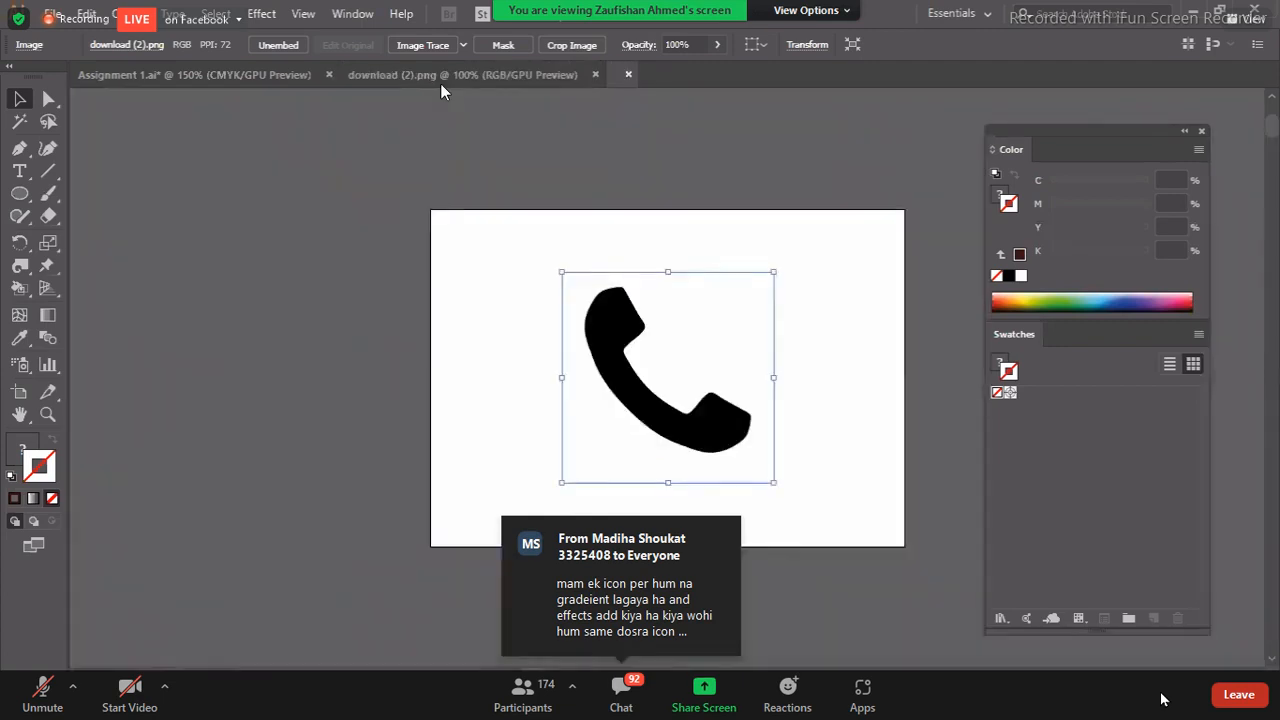
left_click_drag(599, 326, 282, 418)
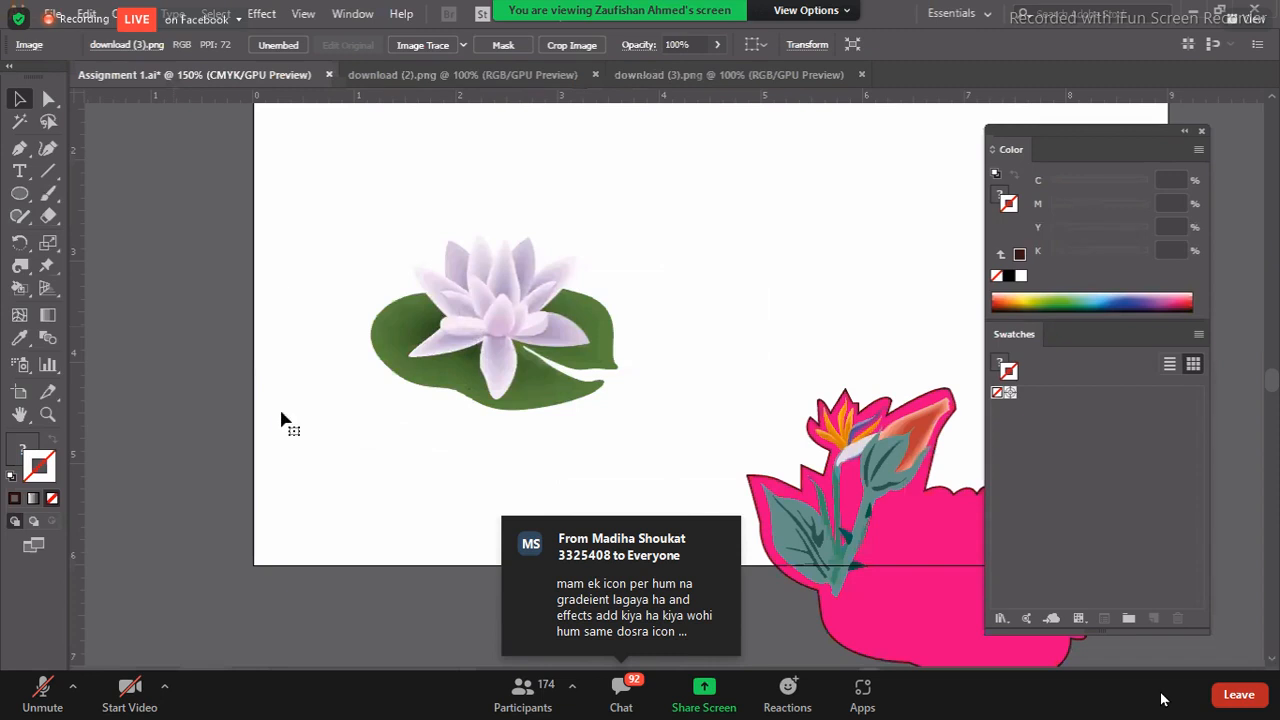
- Delete the lotus and the pink-backed flower artwork, and position the phone image at the artboard's lower left
left_click(20, 99)
left_click_drag(378, 207, 620, 341)
key("Delete")
left_click_drag(721, 329, 924, 579)
key("Delete")
left_click_drag(358, 527, 402, 418)
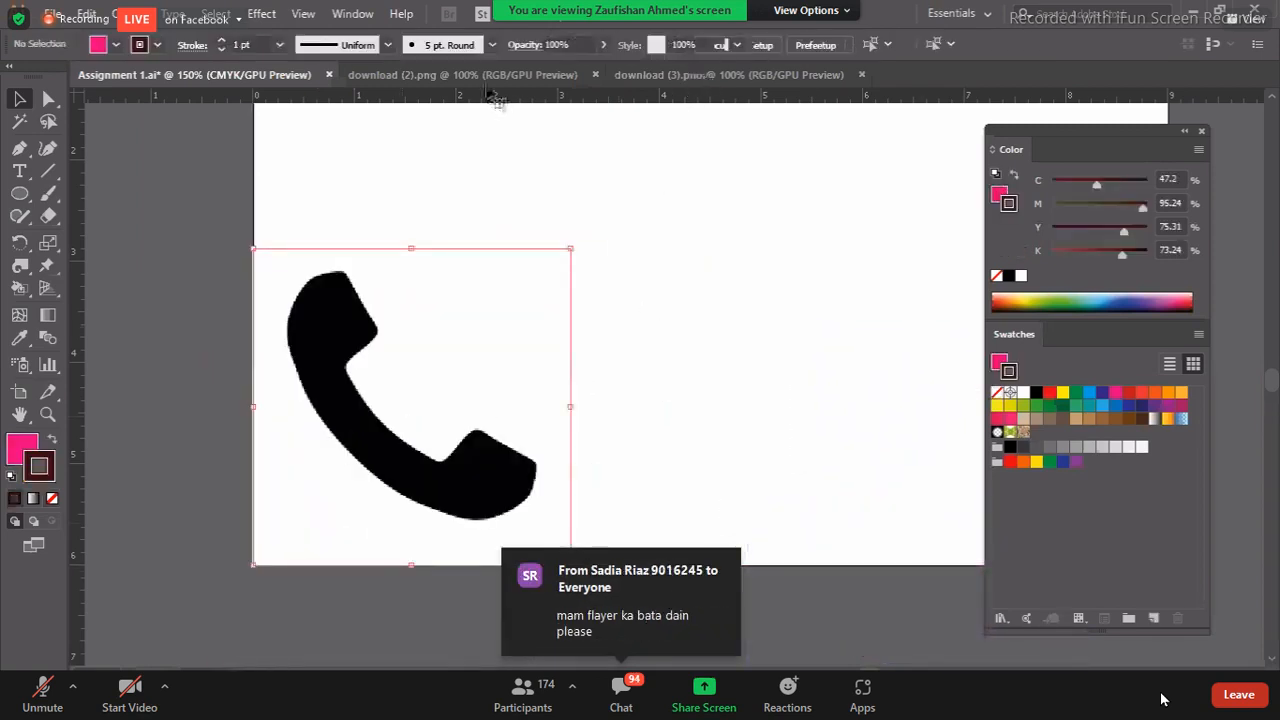
- Bring the penguin image from download (2).png into Assignment 1.ai and close both separate image documents
left_click(485, 75)
left_click_drag(658, 312, 777, 323)
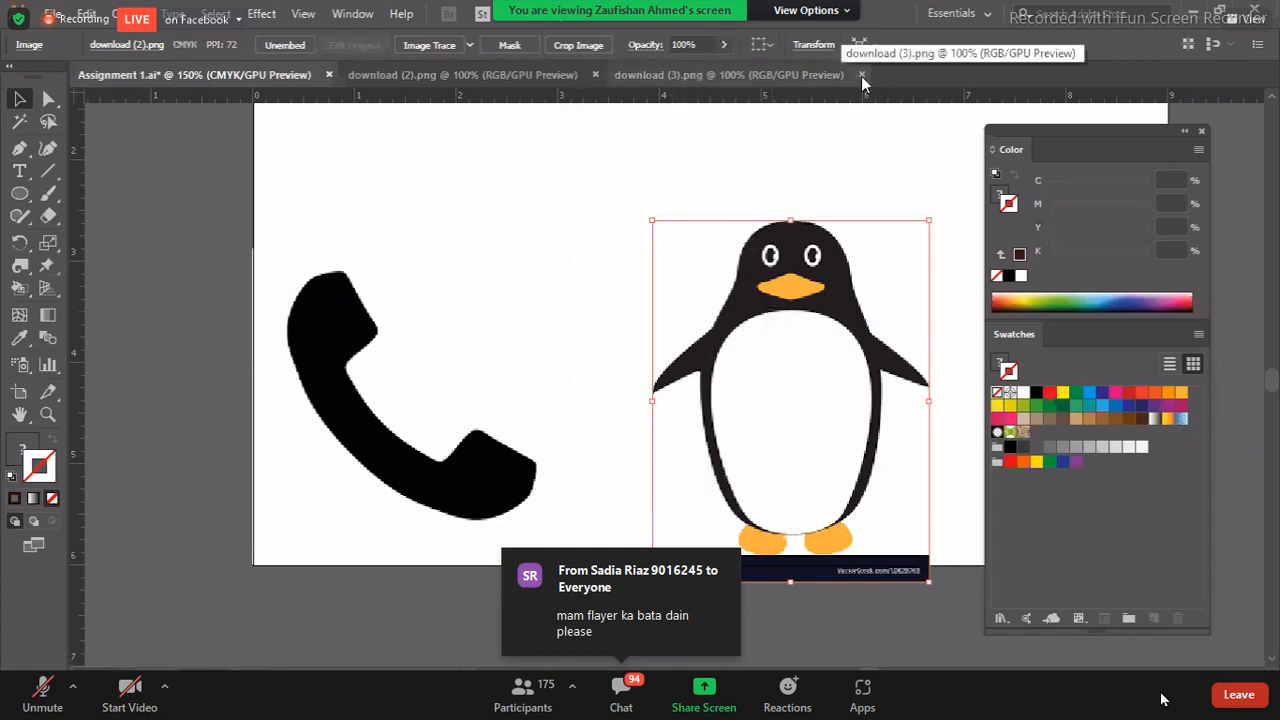
left_click(594, 75)
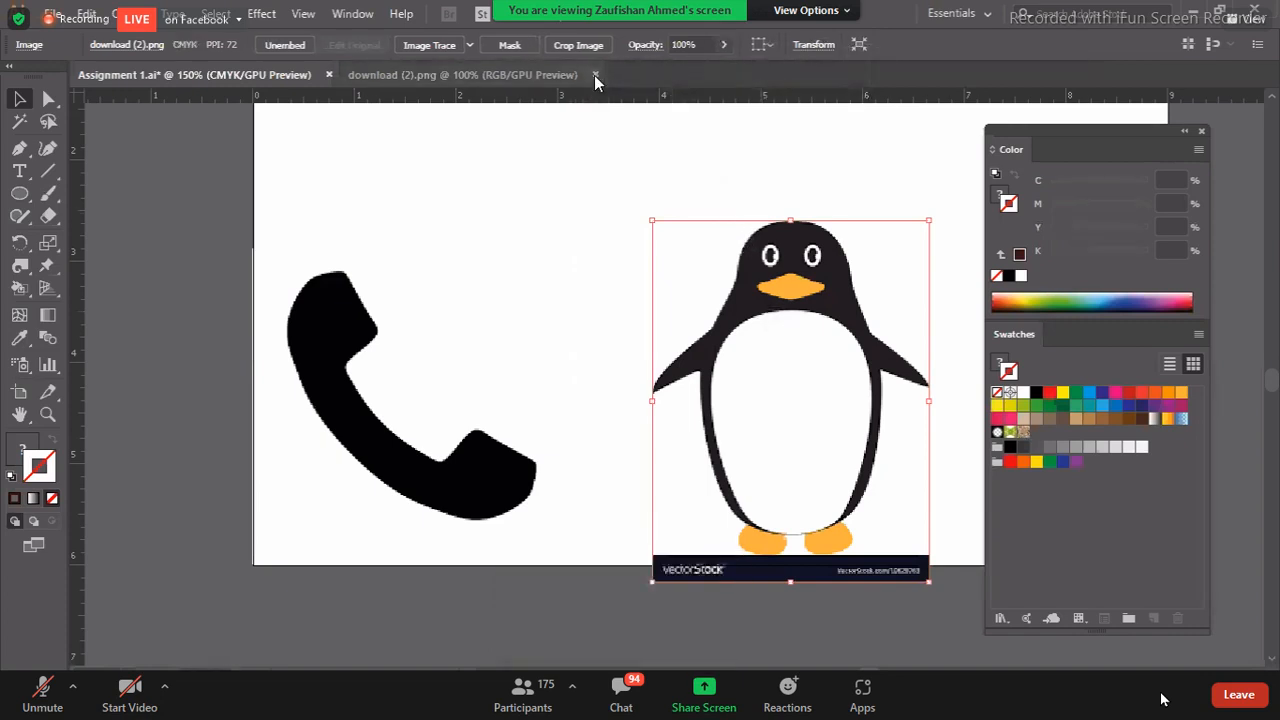
left_click(594, 75)
- Move the penguin image up toward the artboard's right side and shift the phone image slightly up and right
left_click(16, 100)
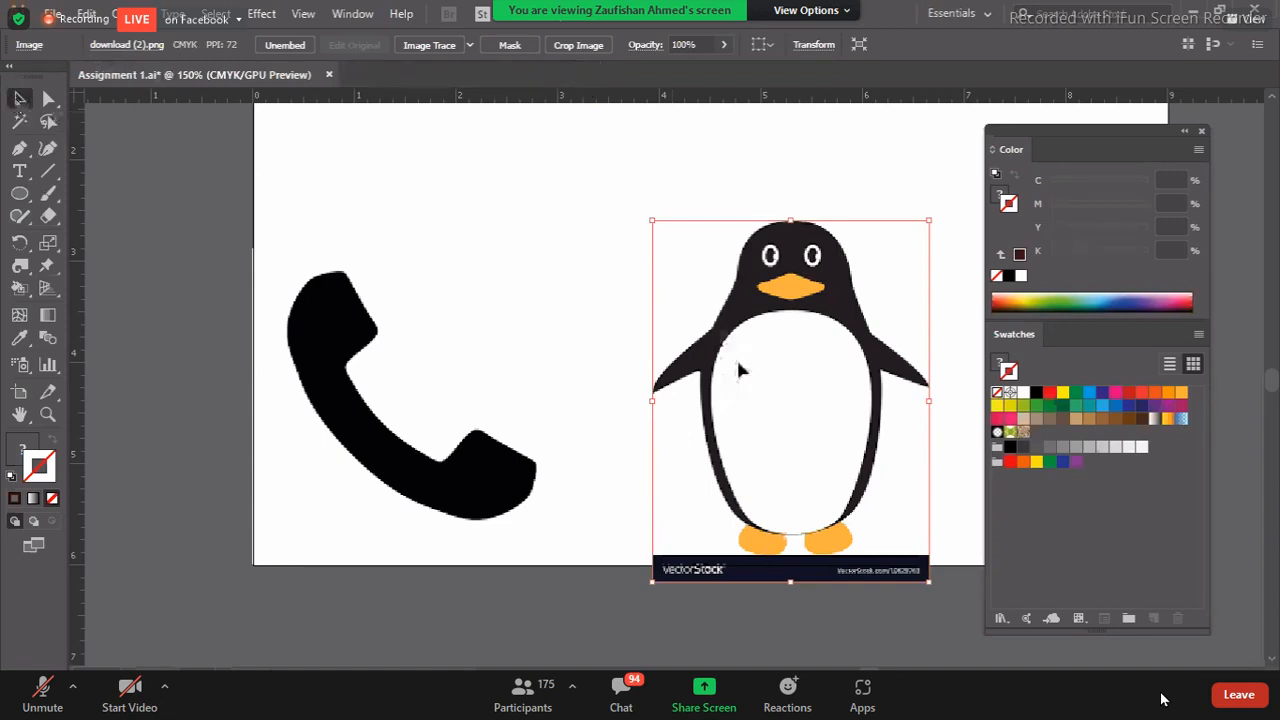
left_click_drag(816, 315, 912, 260)
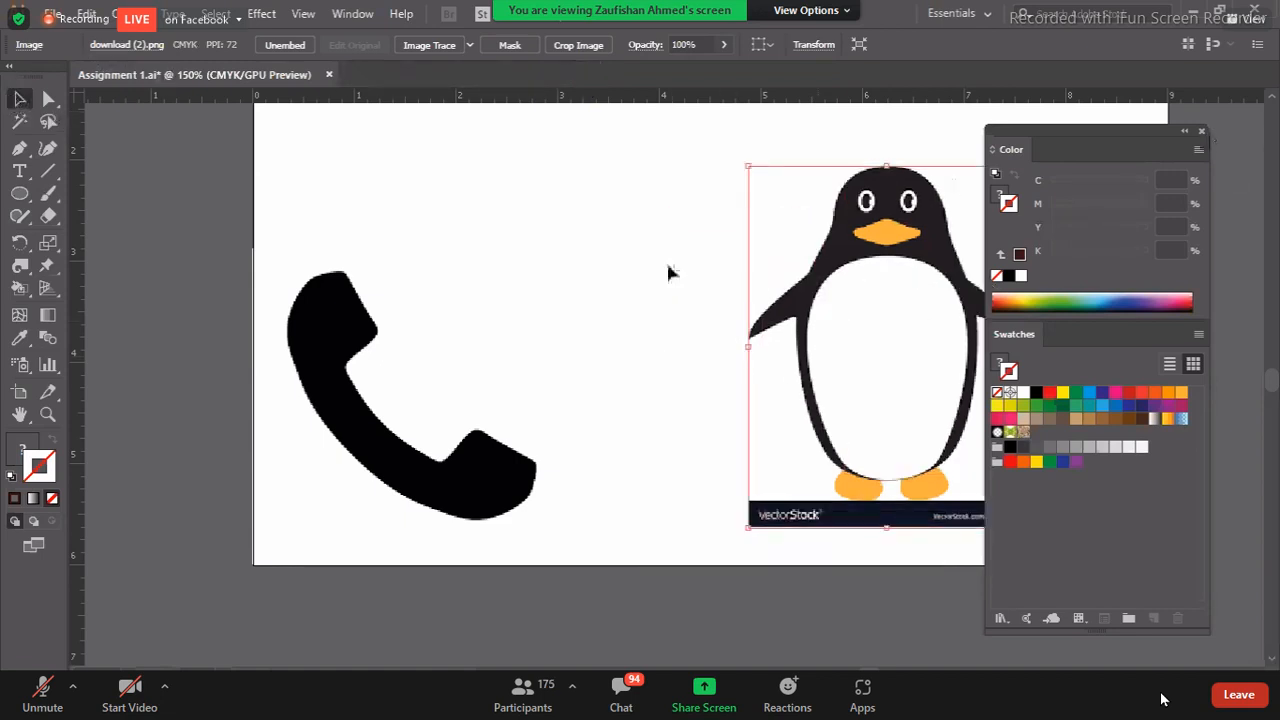
left_click_drag(403, 463, 443, 415)
key("ctrl+minus")
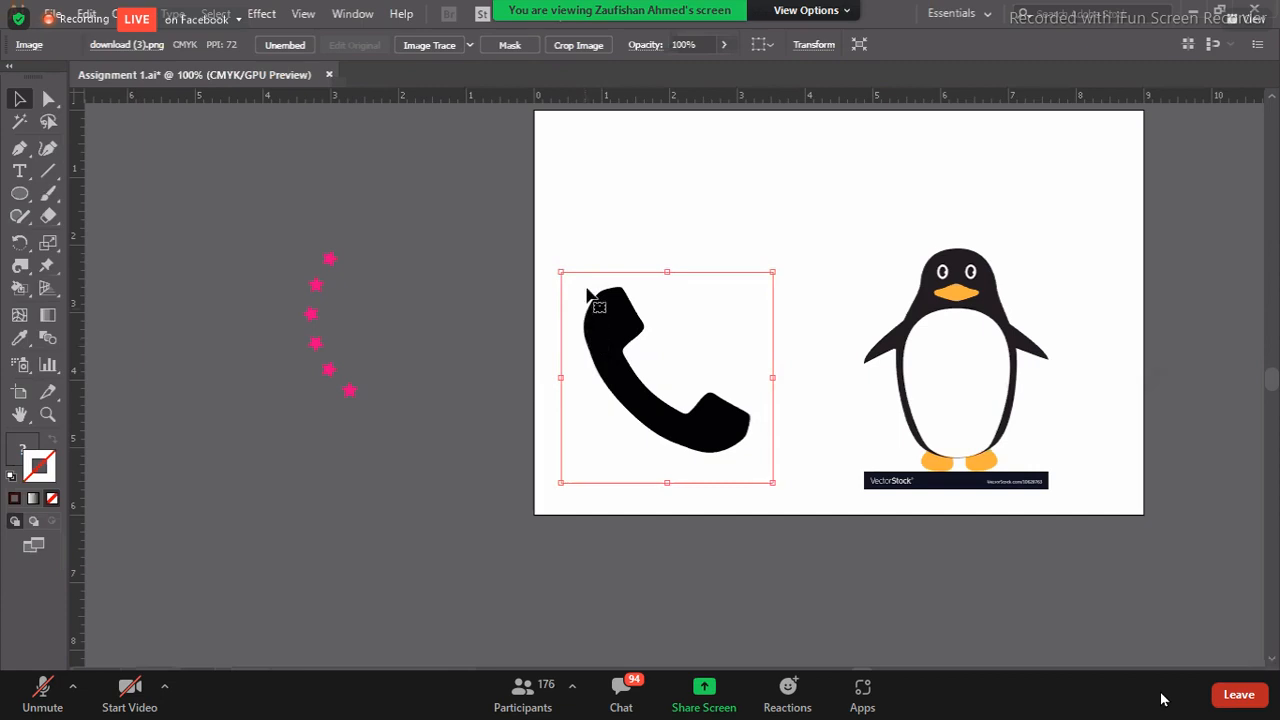
- View the Image Trace presets for the phone image, and delete the pink stars left of the artboard
left_click(470, 46)
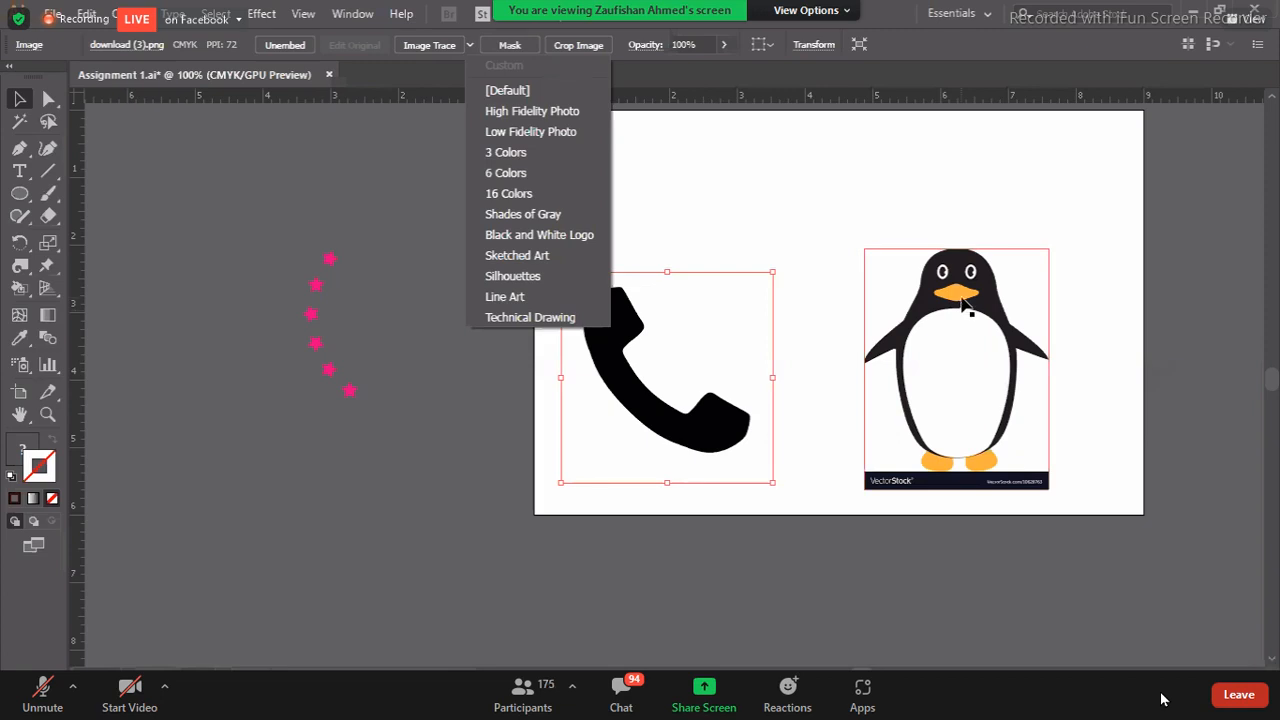
left_click(648, 358)
left_click_drag(380, 308, 428, 418)
key("Delete")
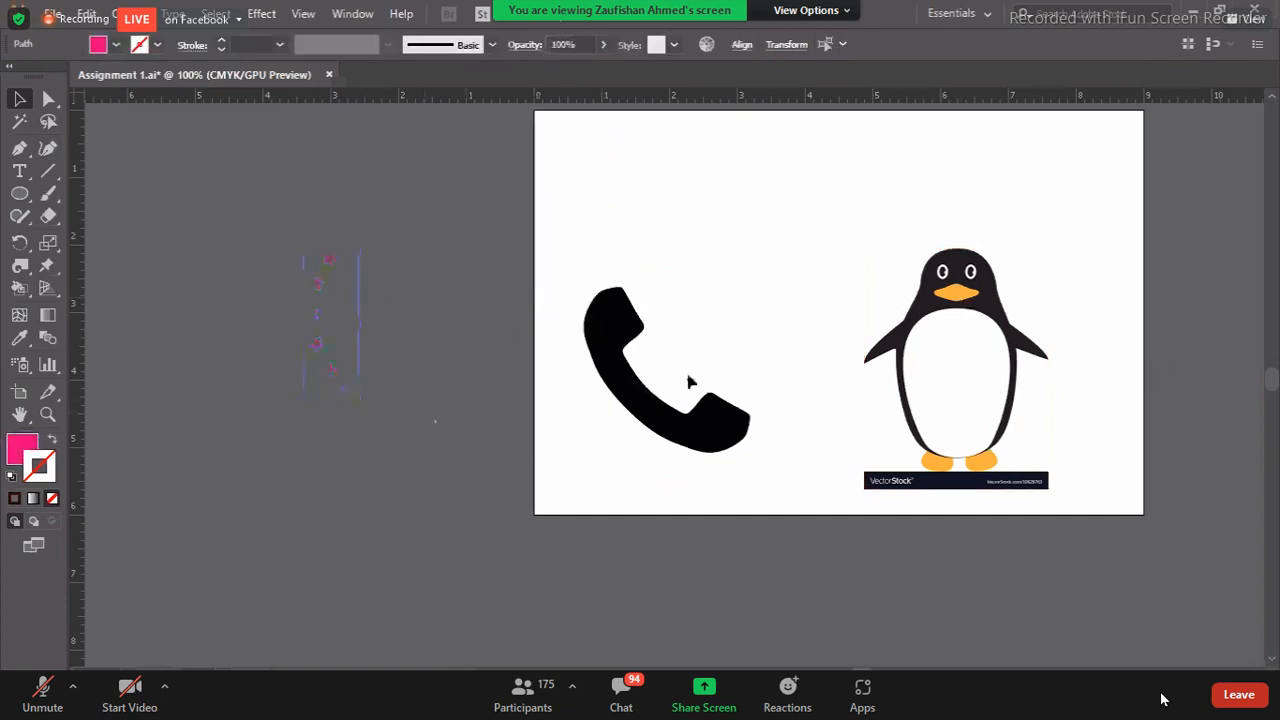
- Move the phone image off the artboard to its left, trace it with the Default preset, and expand the tracing into paths
left_click(677, 418)
left_click_drag(700, 425, 411, 408)
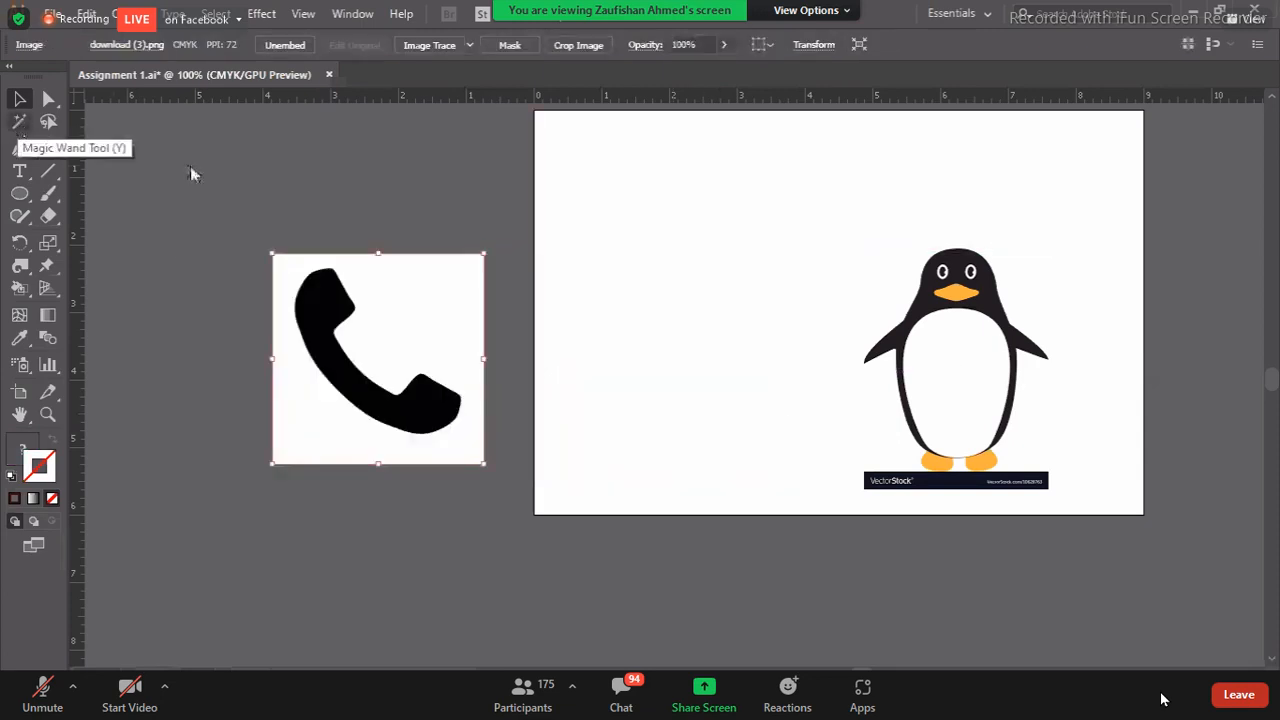
left_click(433, 46)
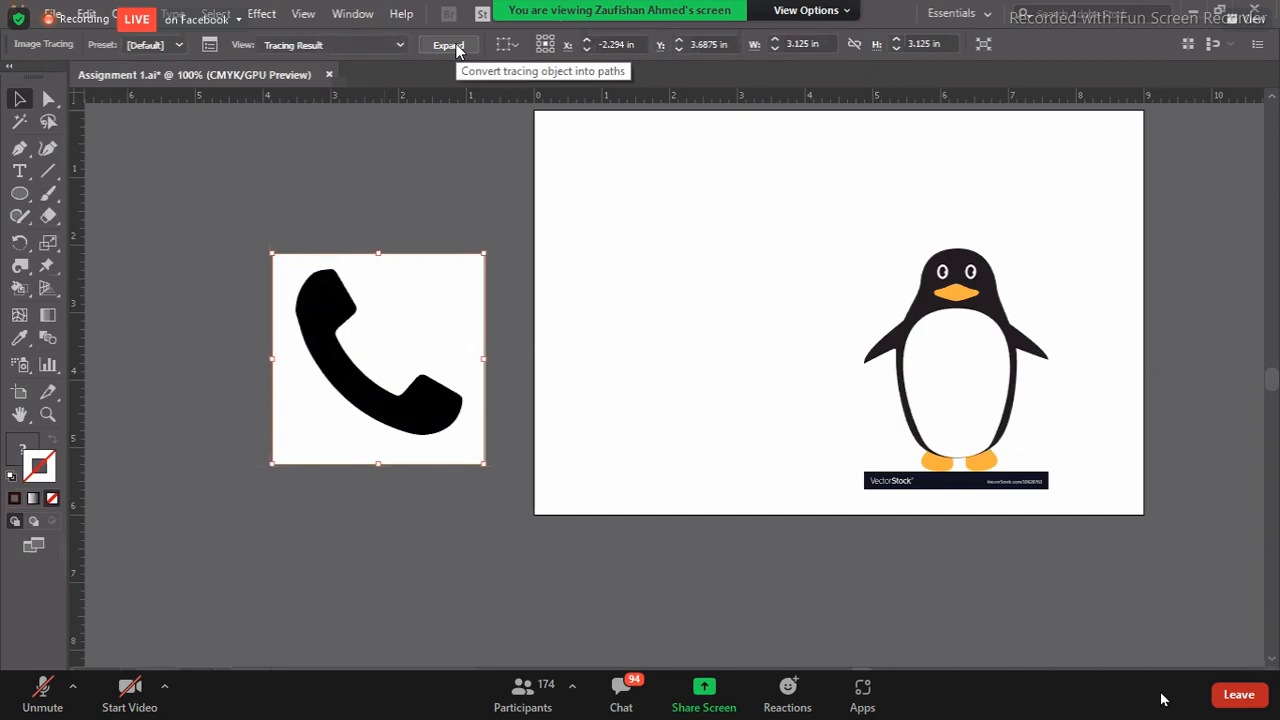
left_click(455, 46)
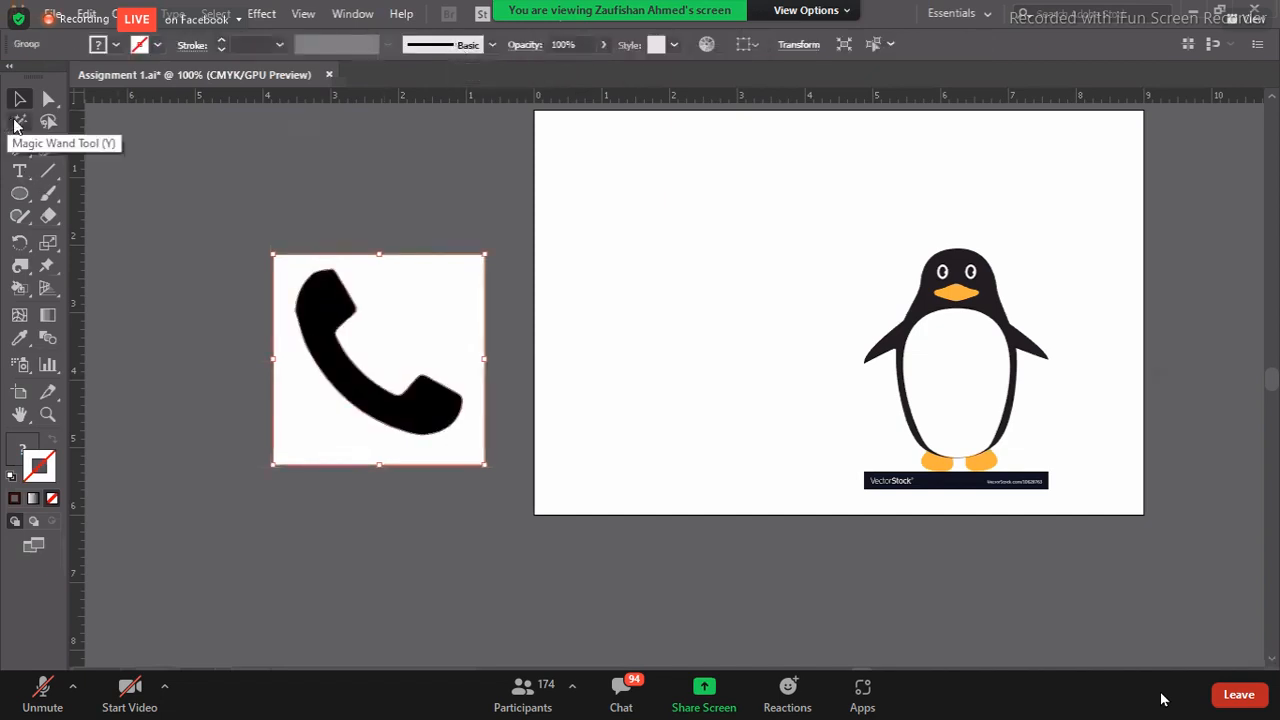
- Delete the white background of the traced phone using the Magic Wand, and select the remaining black phone shape
left_click(17, 124)
left_click(471, 329)
left_click(437, 291)
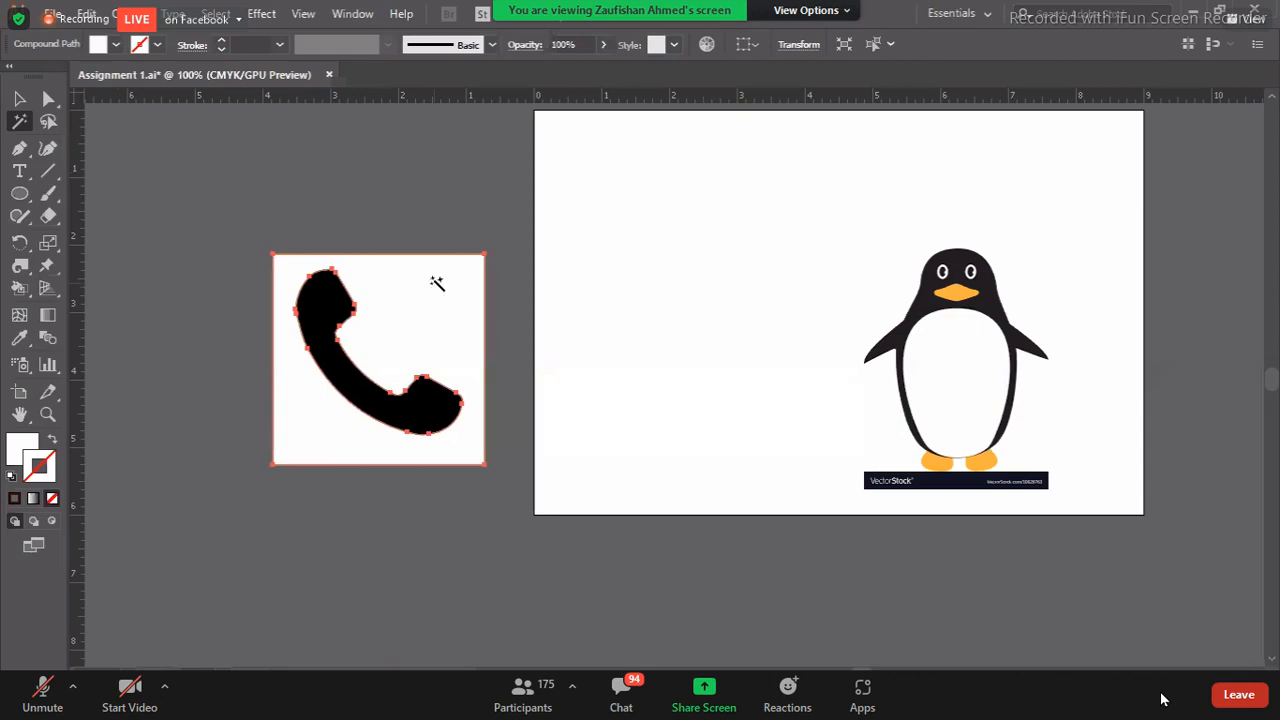
key("Delete")
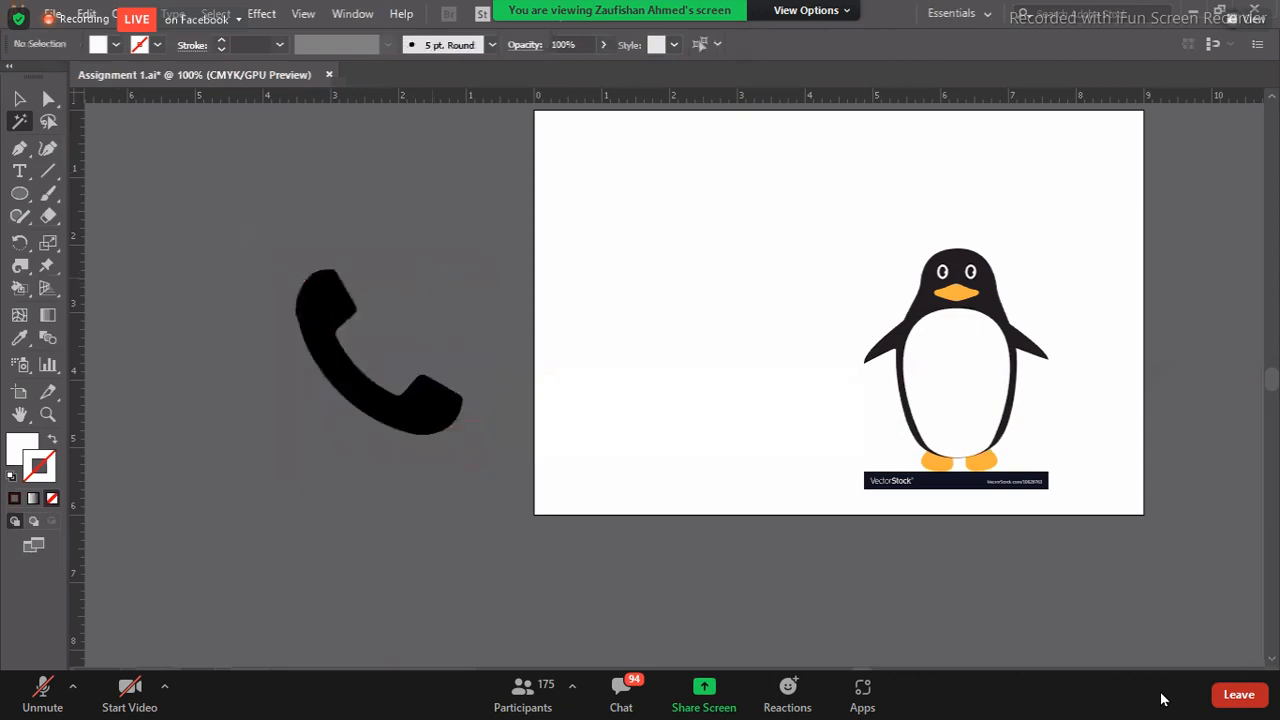
key("v")
left_click(322, 307)
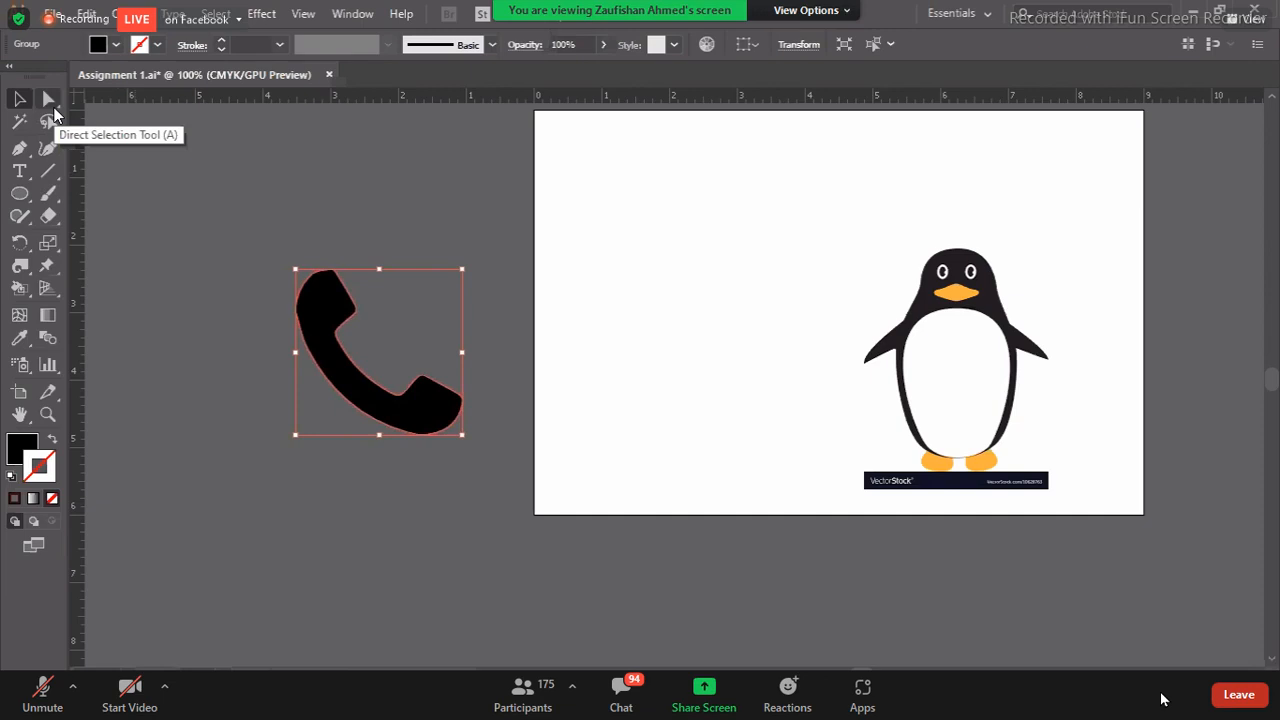
- Inspect the anchor points along the traced phone's outline with the Direct Selection tool
left_click(50, 104)
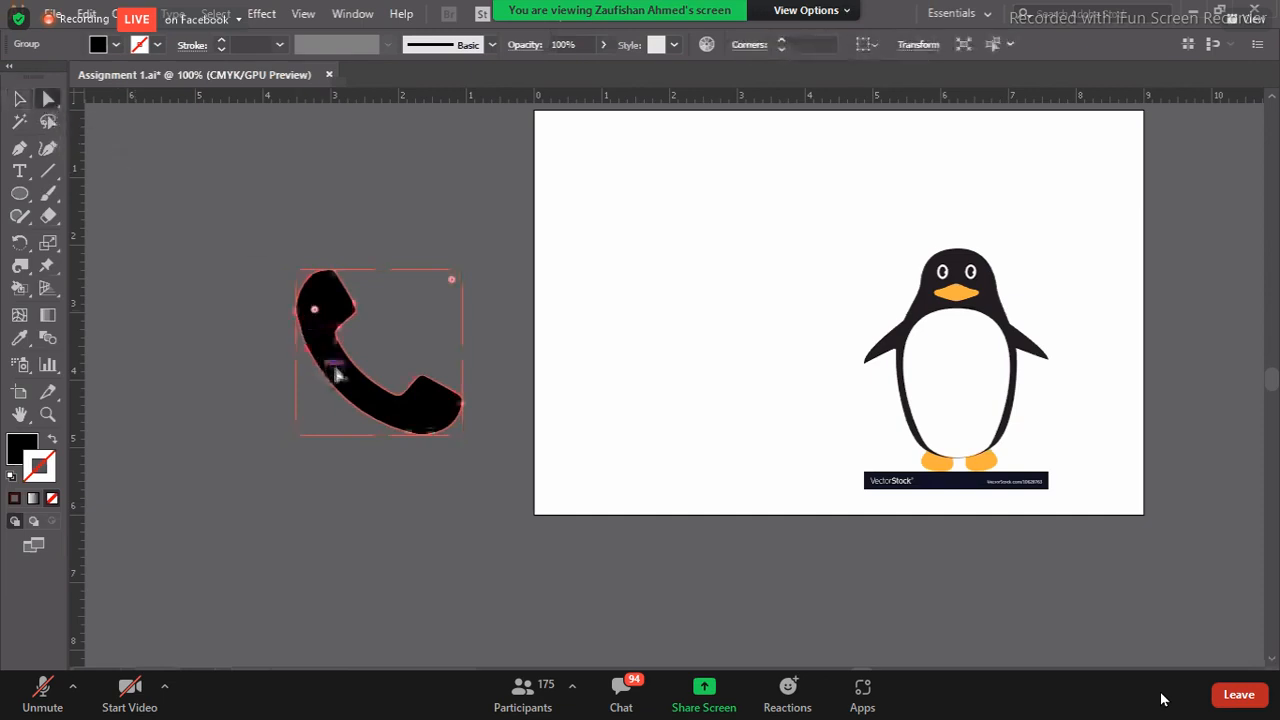
key("ctrl+equal")
key("ctrl+equal")
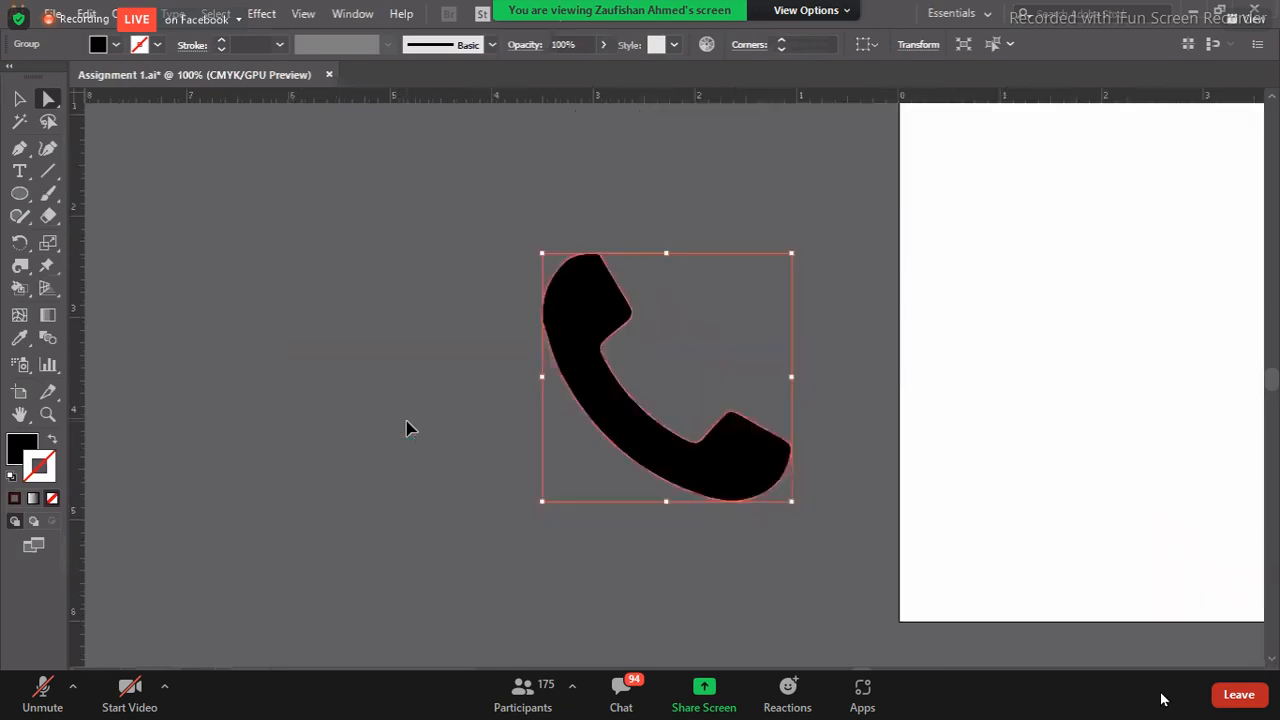
key("ctrl+equal")
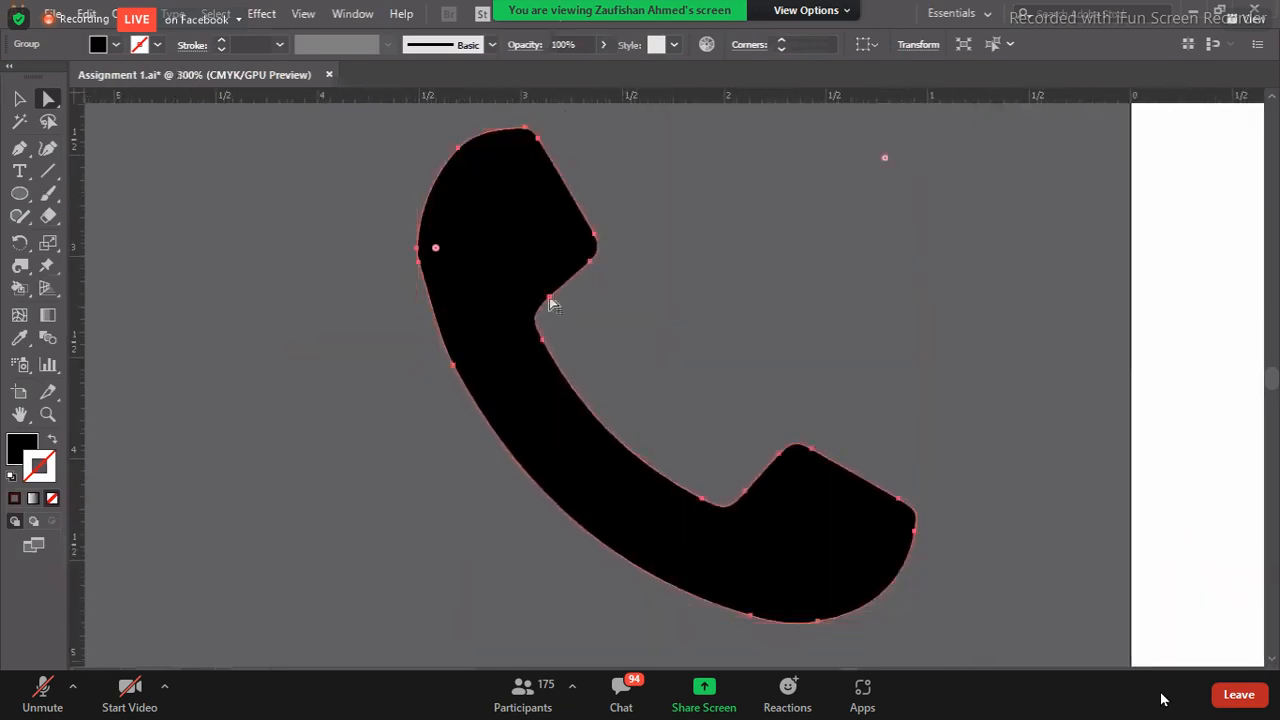
mouse_move(549, 298)
left_mouse_down()
mouse_move(616, 369)
mouse_move(549, 298)
left_mouse_up()
left_click(620, 328)
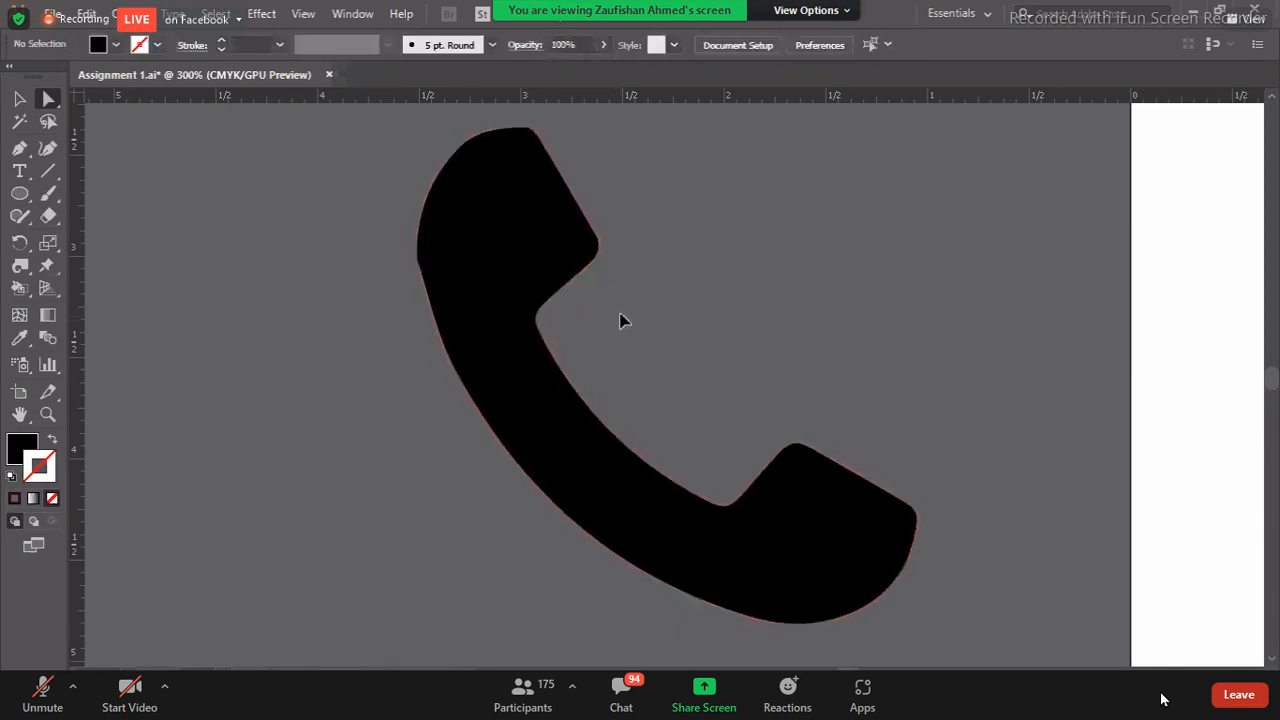
- Delete the traced phone shape beside the artboard
key("ctrl+minus")
key("ctrl+minus")
scroll(621, 322, "down", 1)
left_click_drag(802, 488, 291, 591)
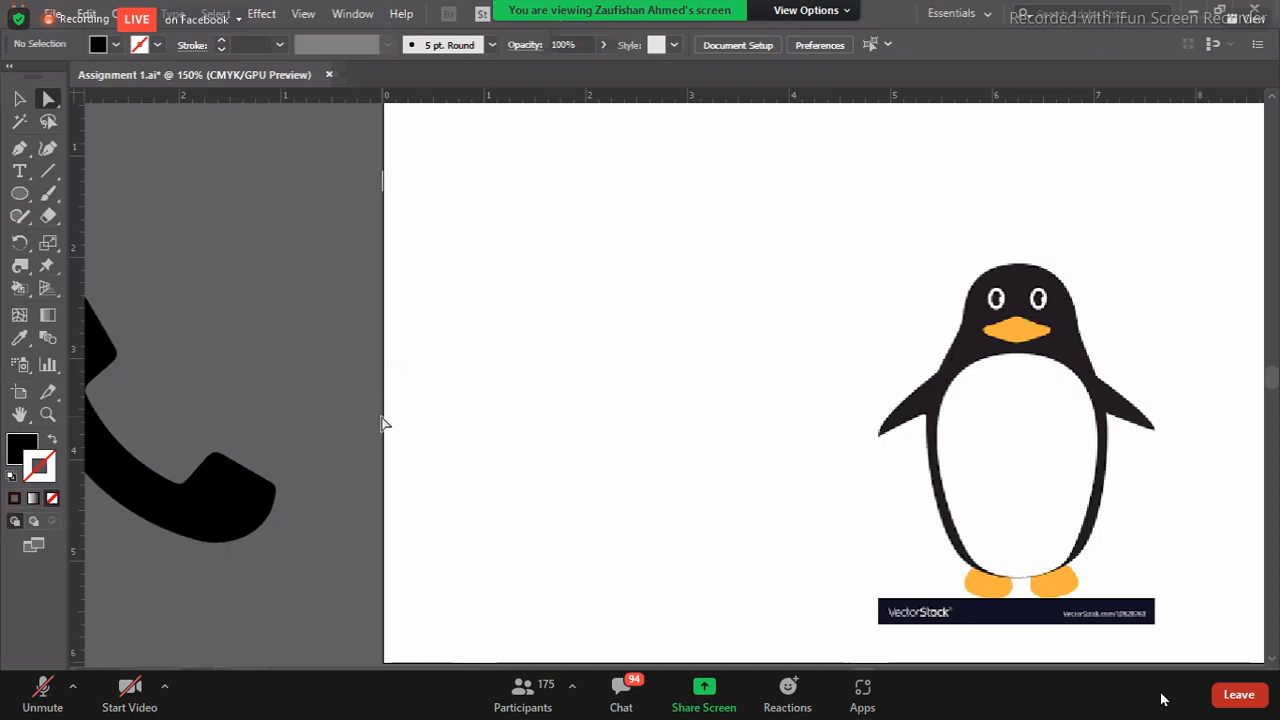
scroll(113, 180, "down", 1)
left_click(20, 98)
left_click(251, 509)
key("Delete")
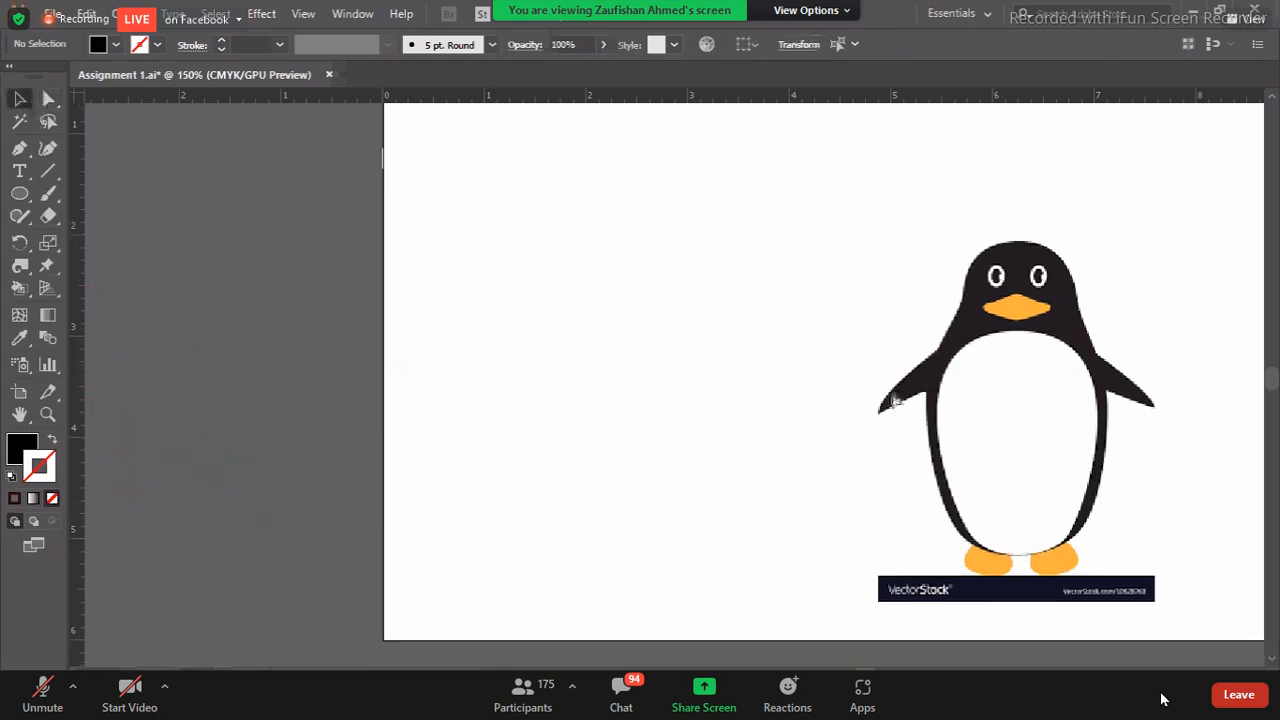
- Move the penguin image off the artboard into the empty area on its left
key("ctrl+minus")
left_click_drag(929, 429, 374, 387)
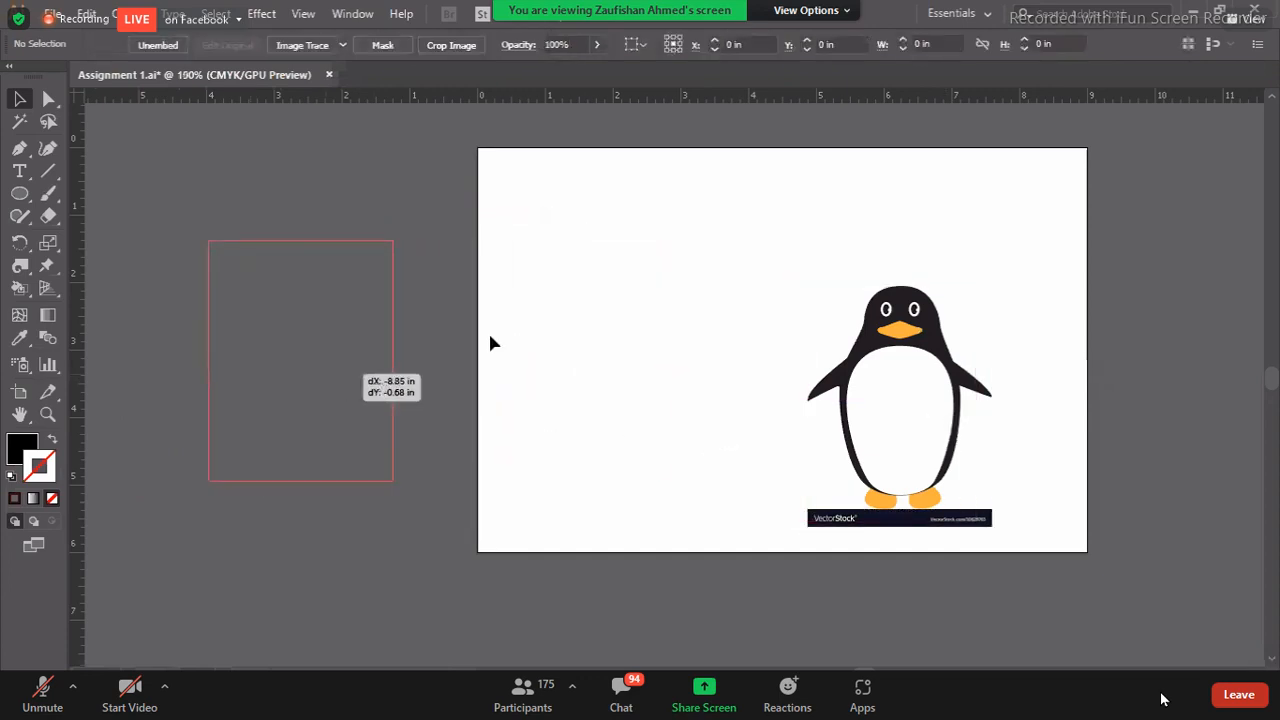
left_click_drag(526, 431, 873, 403)
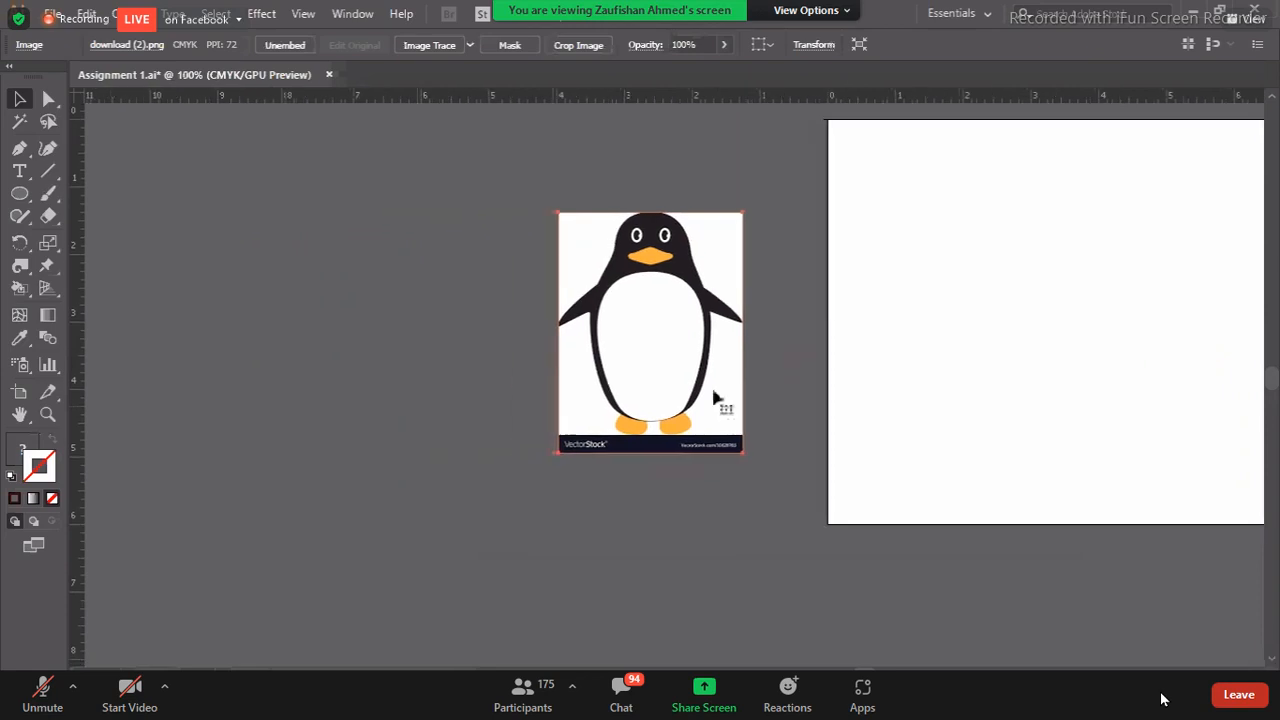
- Duplicate the penguin image to its left and trace the original with the Default preset
left_click_drag(697, 389, 425, 374)
left_click(666, 378)
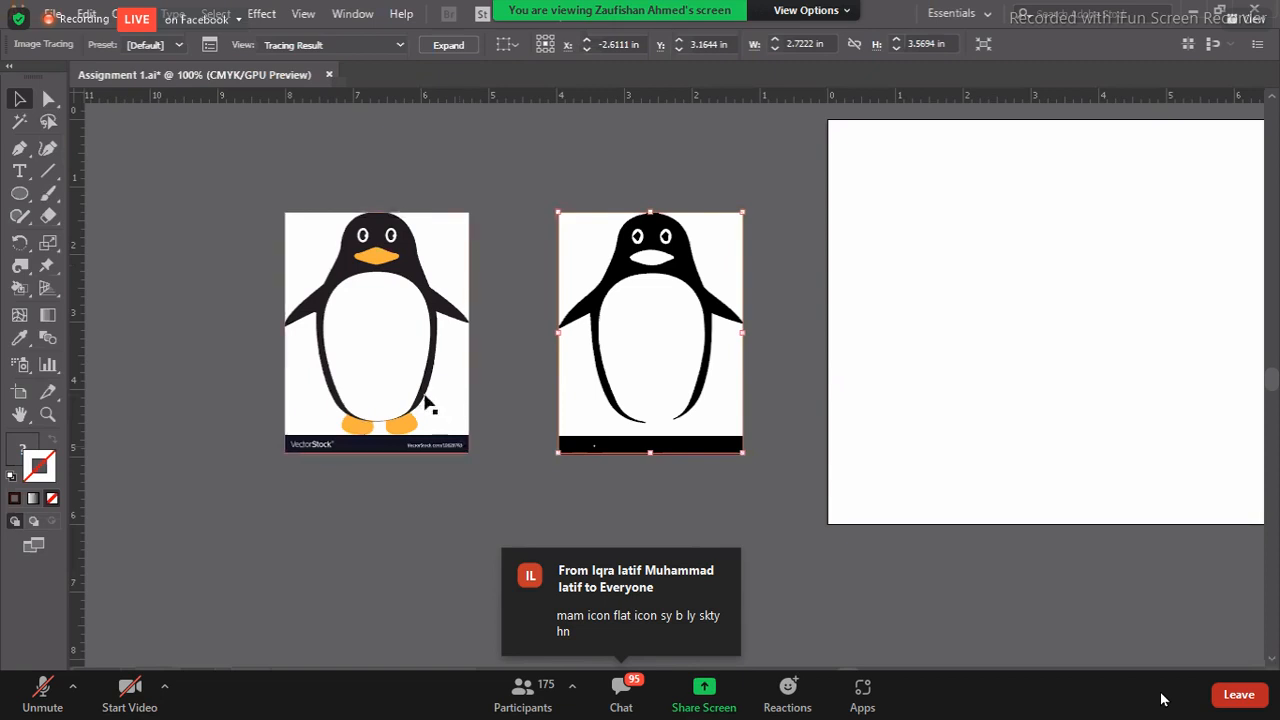
- Trace the duplicate penguin image with the 3 Colors preset and expand the tracing into paths
left_click(393, 374)
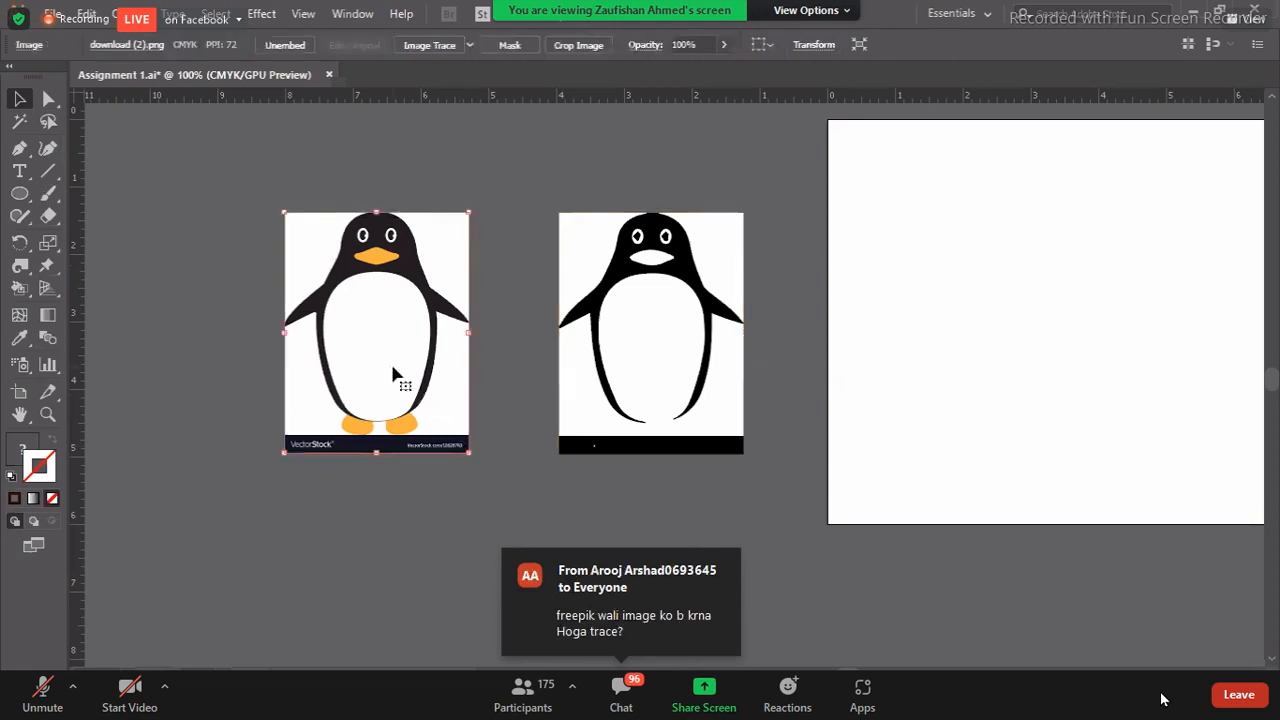
left_click(470, 44)
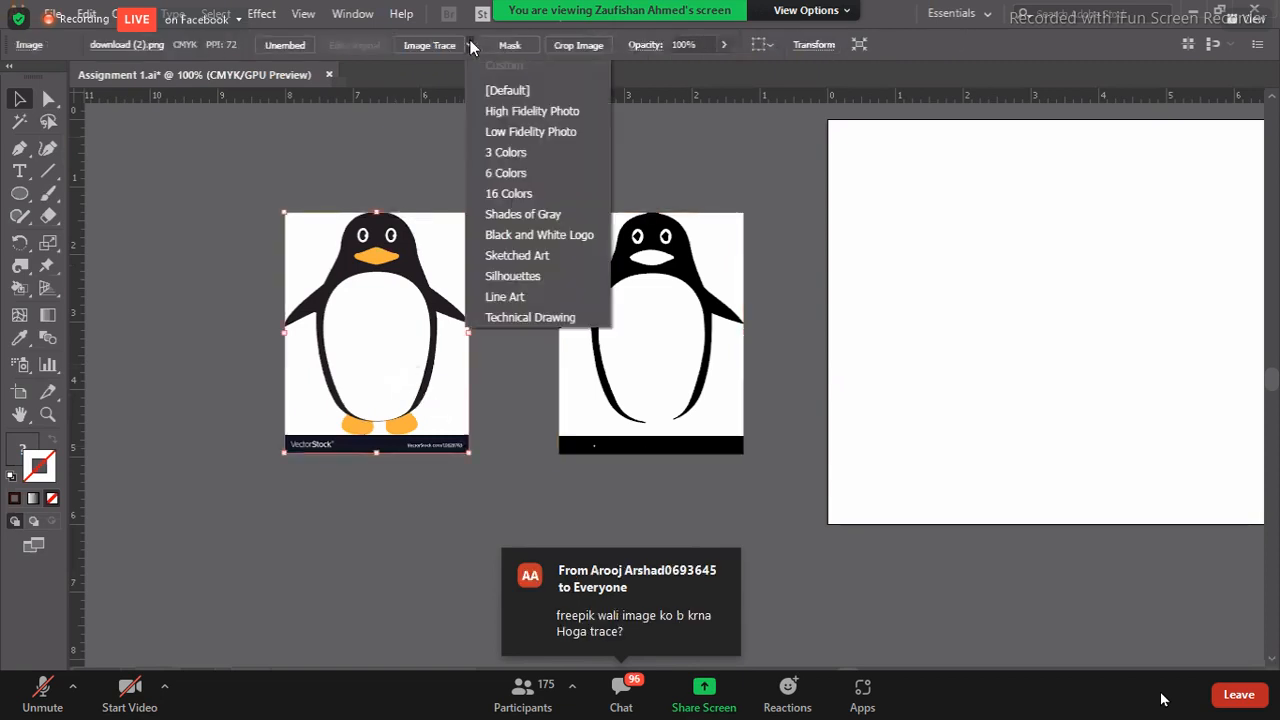
left_click(514, 155)
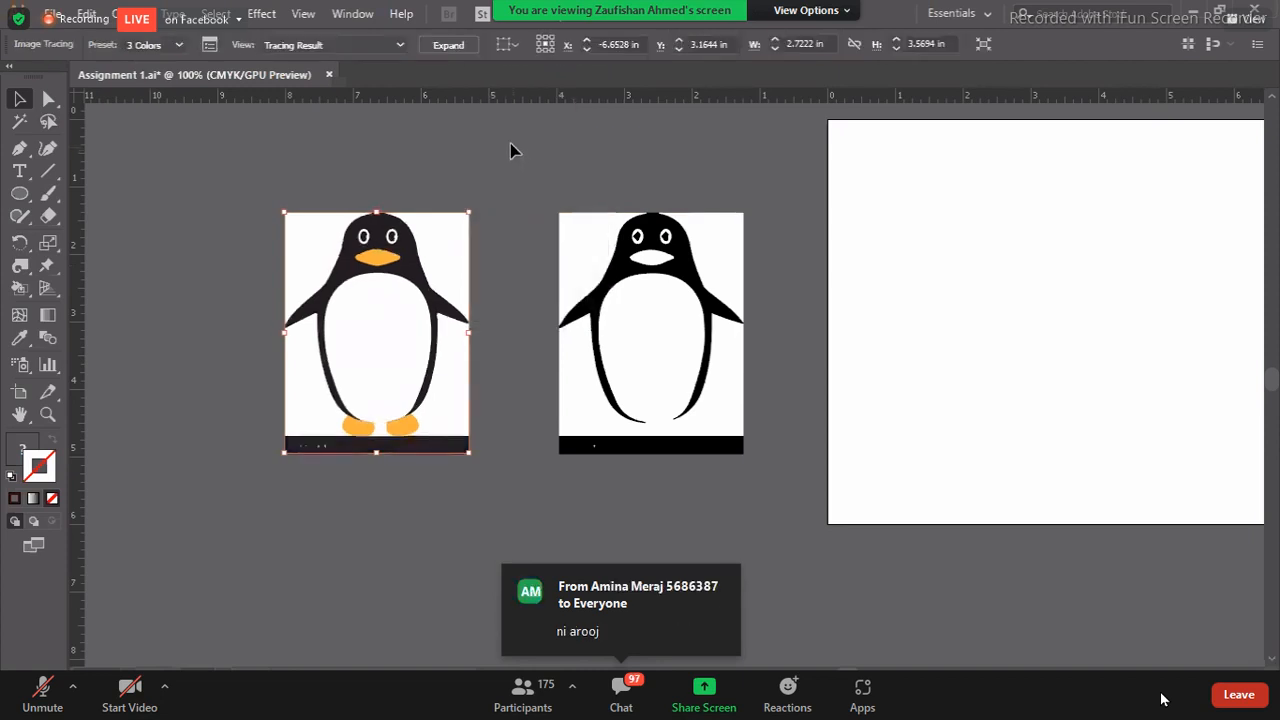
left_click(445, 49)
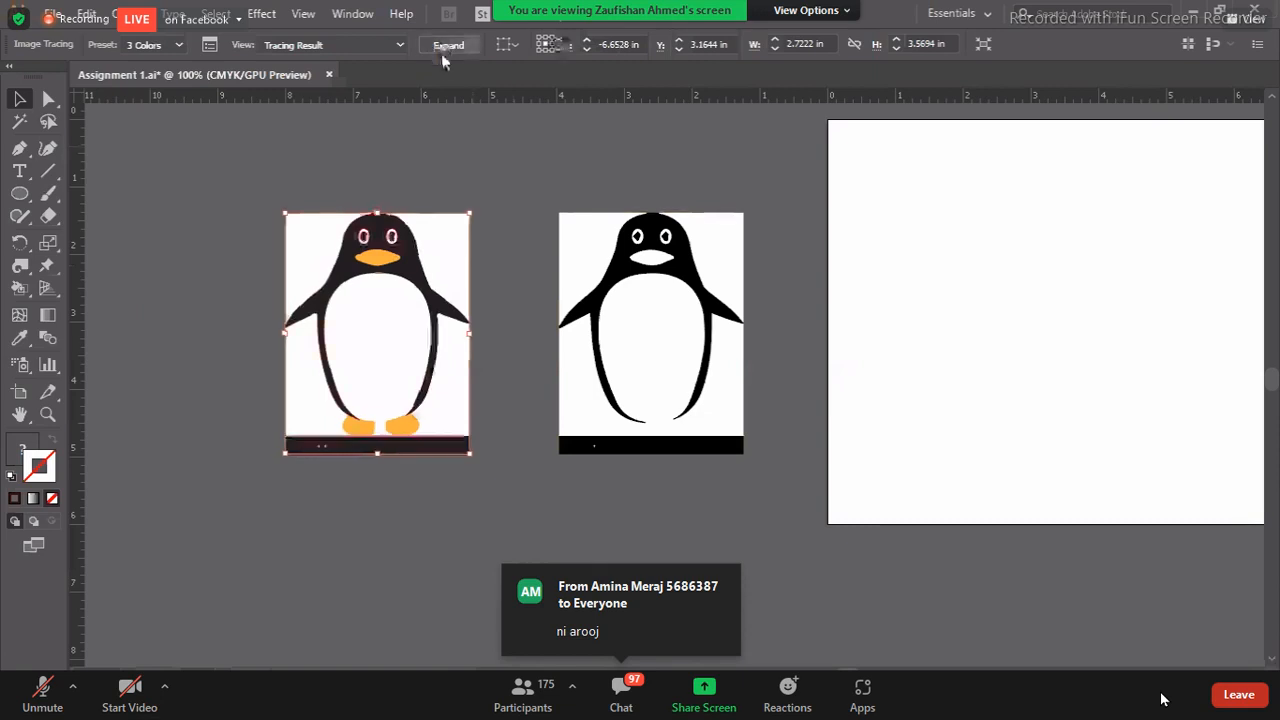
left_click(516, 207)
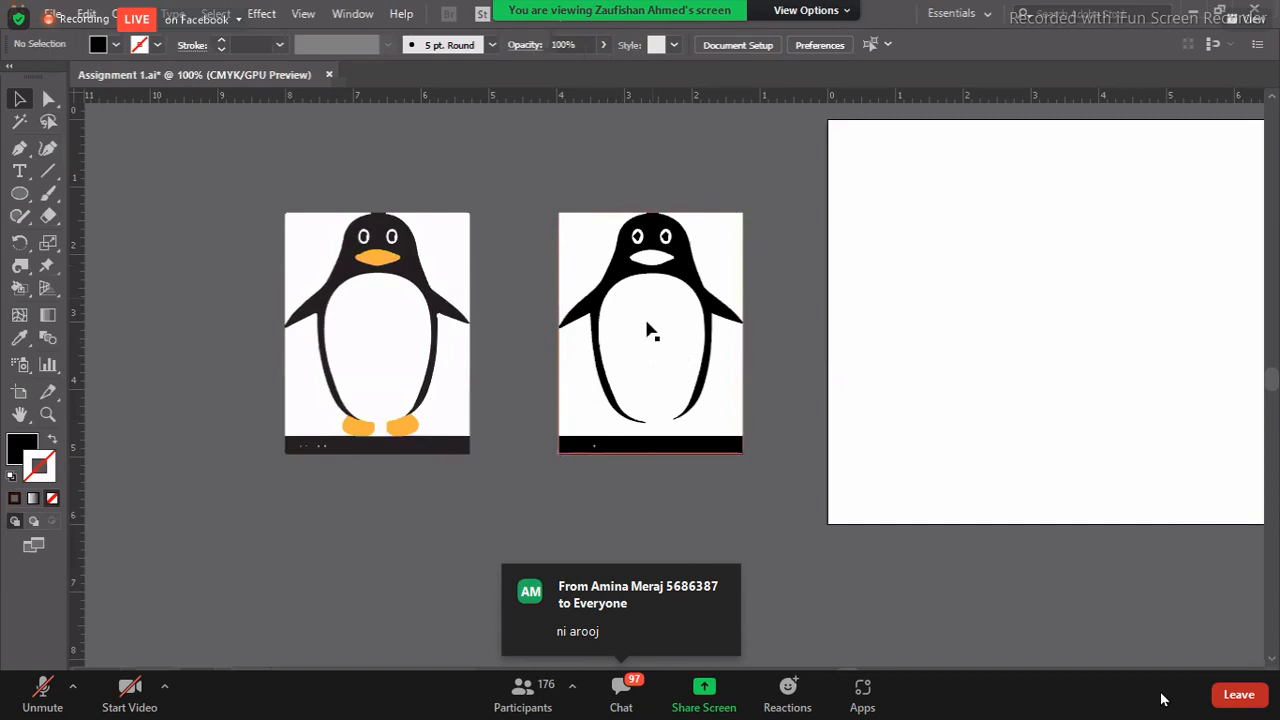
- Select the white areas of the expanded color penguin with the Magic Wand and delete them
left_click(381, 430)
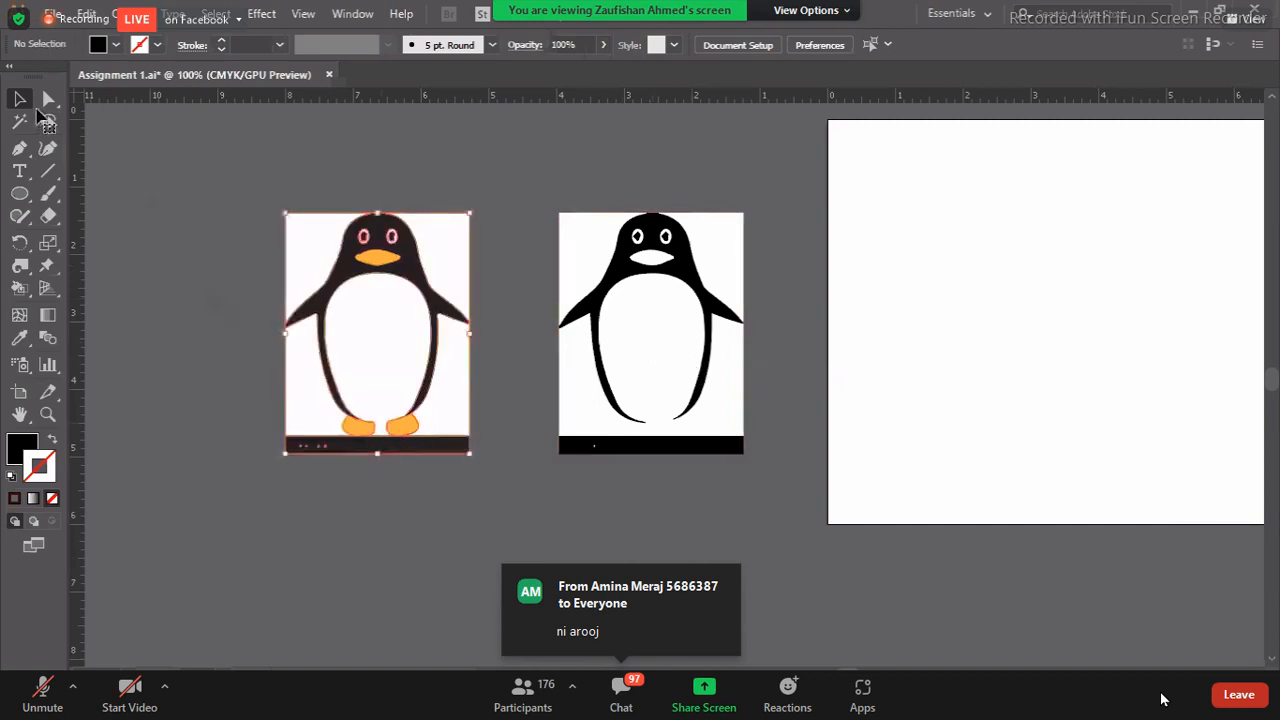
key("y")
left_click(298, 257)
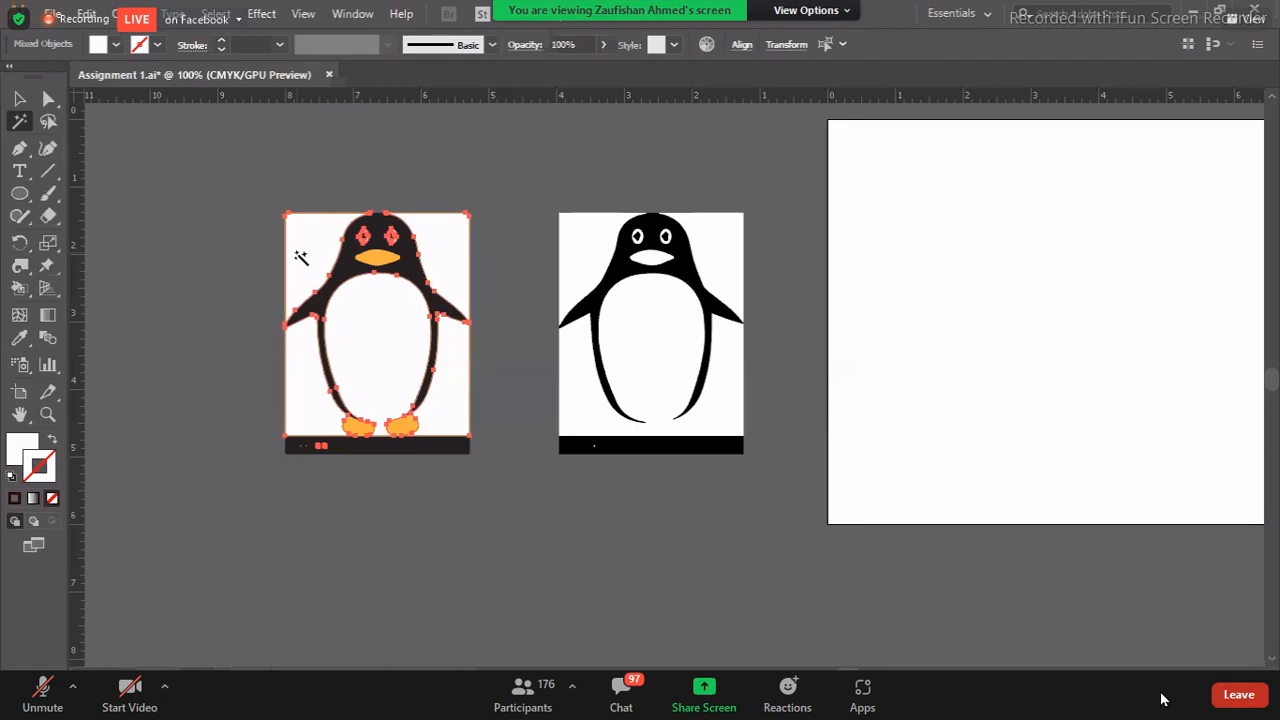
key("Delete")
- Ungroup the expanded color penguin so its parts can be selected separately
key("v")
left_click(296, 451)
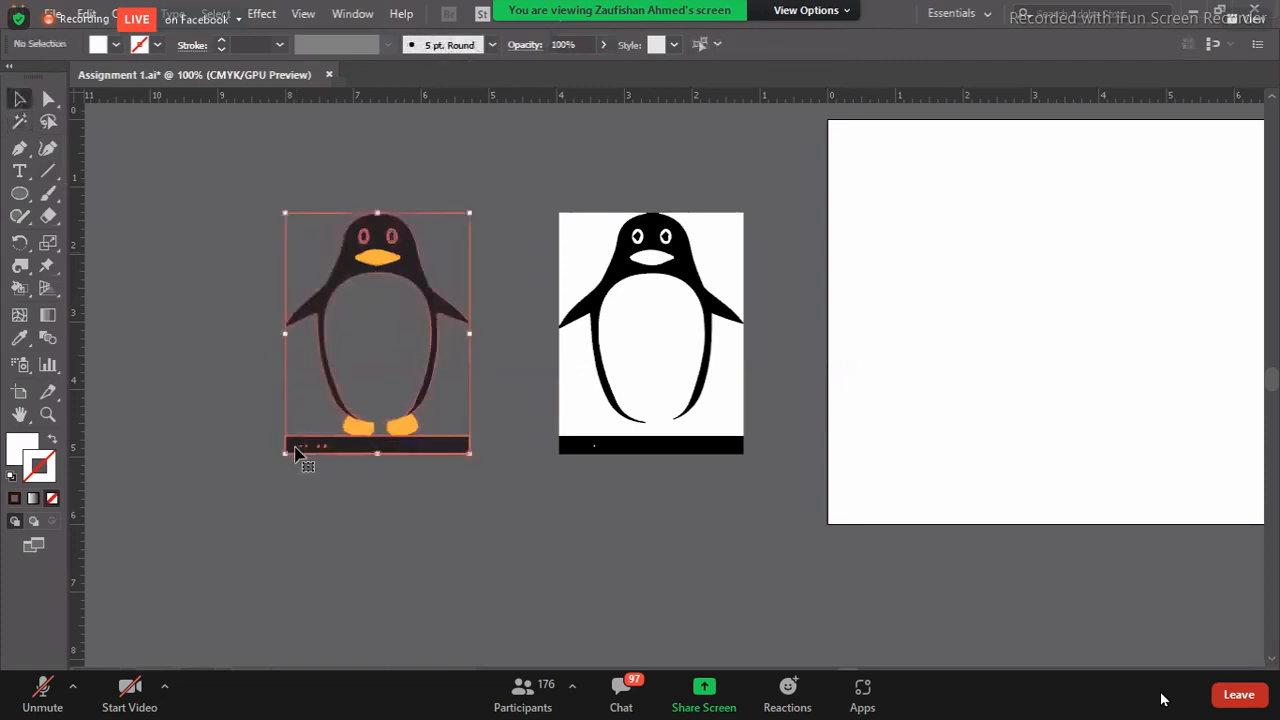
left_click(361, 452)
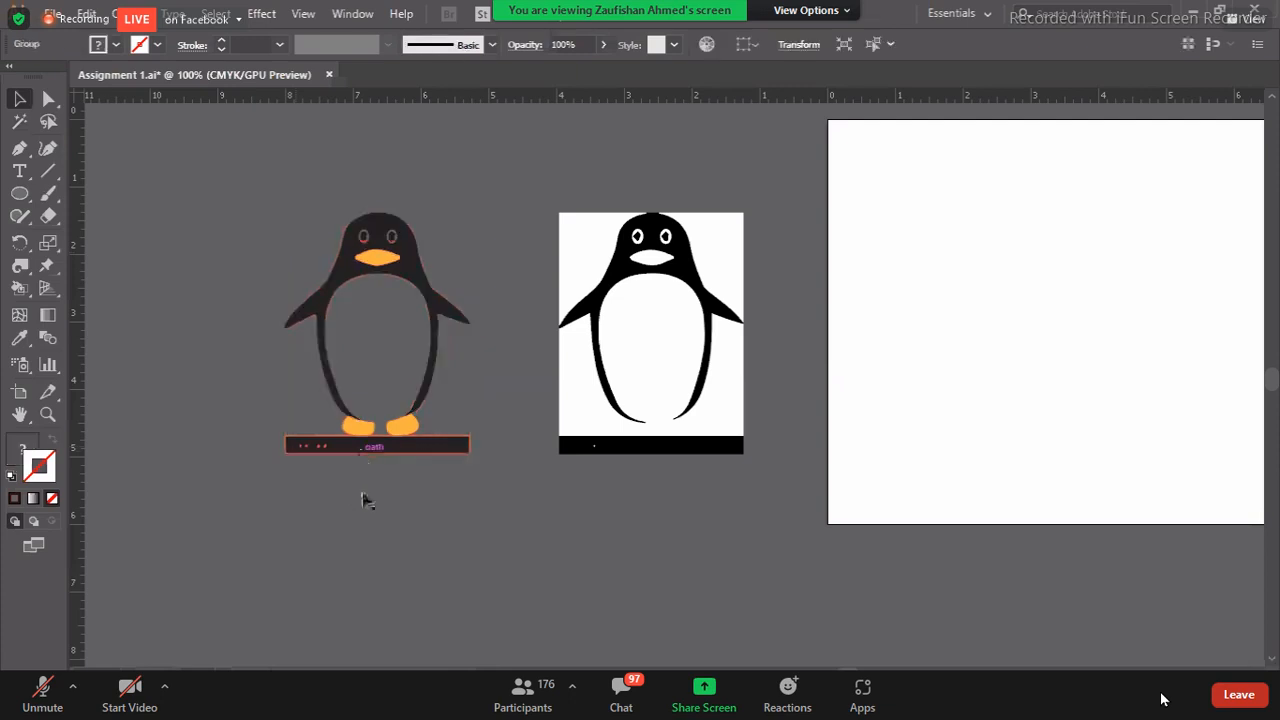
left_click(375, 463)
left_click(377, 451)
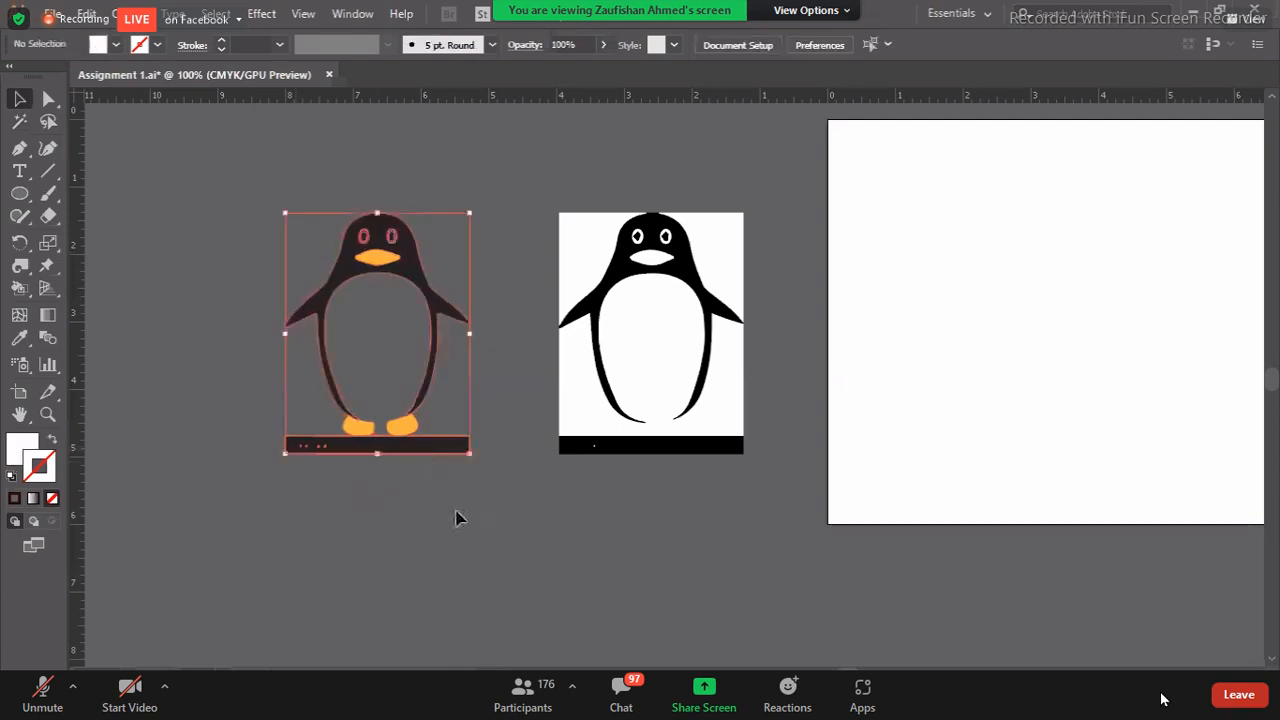
right_click(417, 474)
left_click(440, 302)
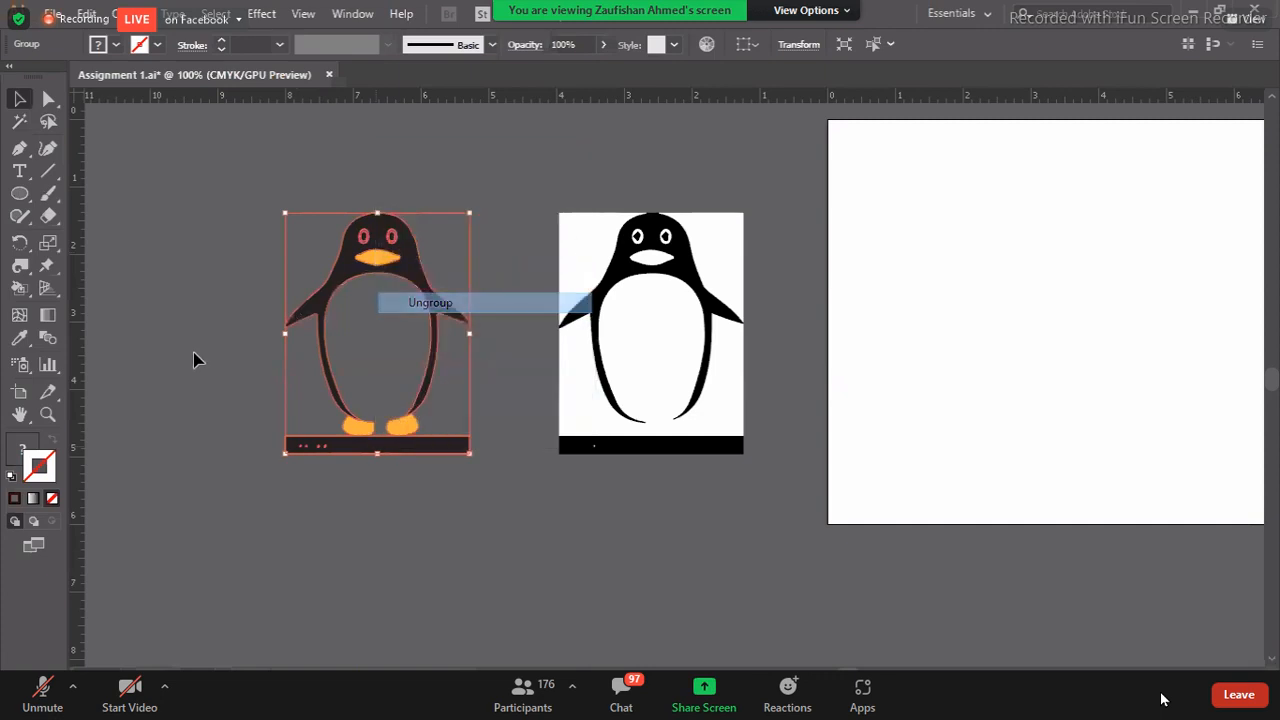
- Delete the dark caption strip beneath the color penguin's feet
left_click(384, 461)
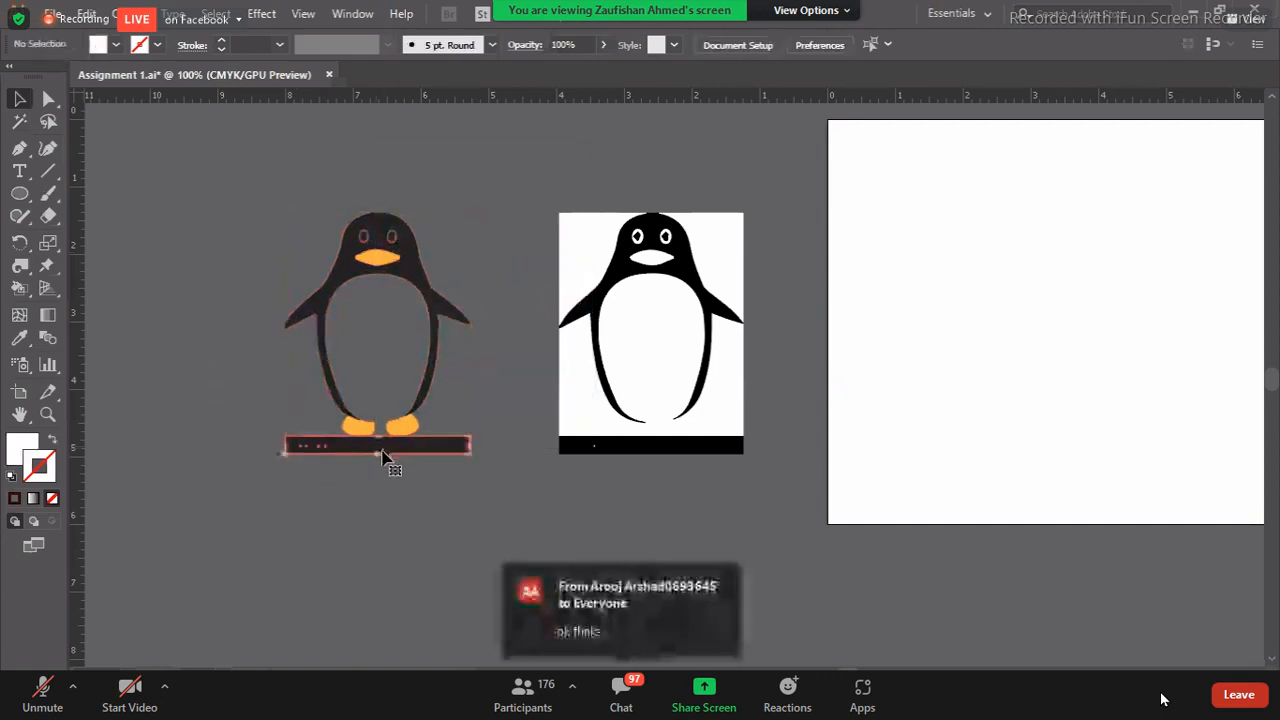
left_click(379, 452)
key("Delete")
left_click(280, 440)
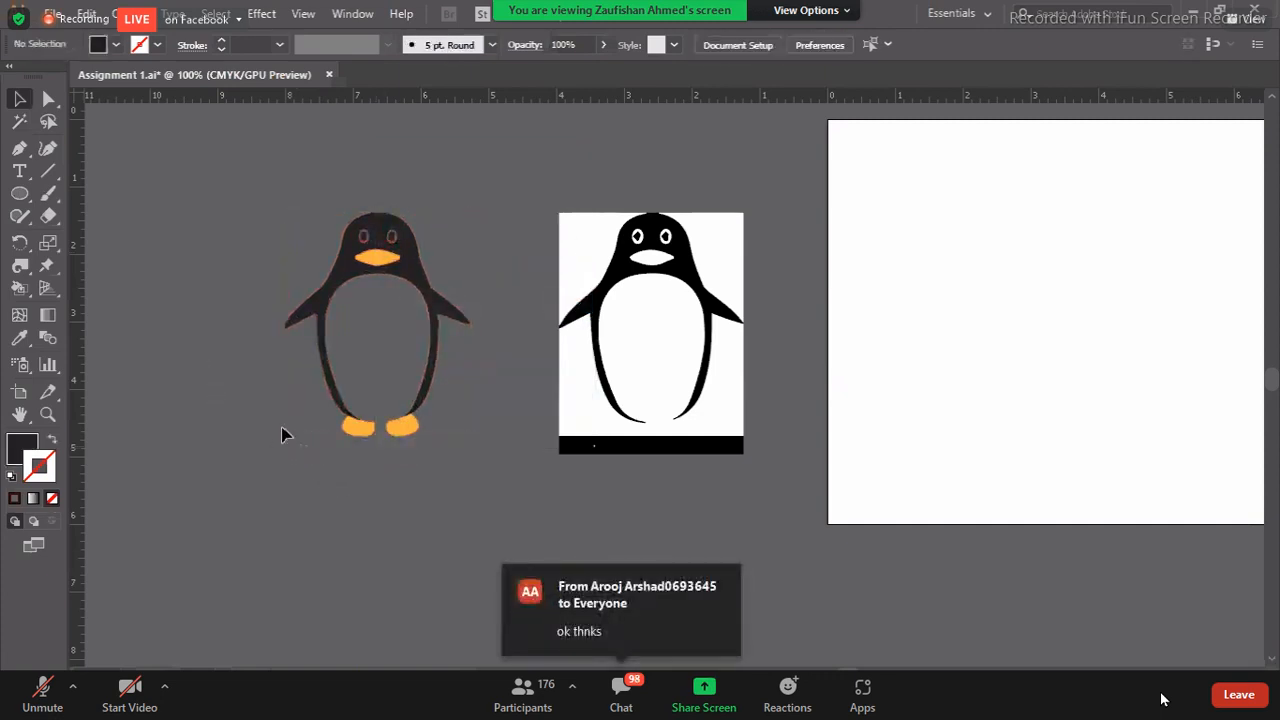
key("Delete")
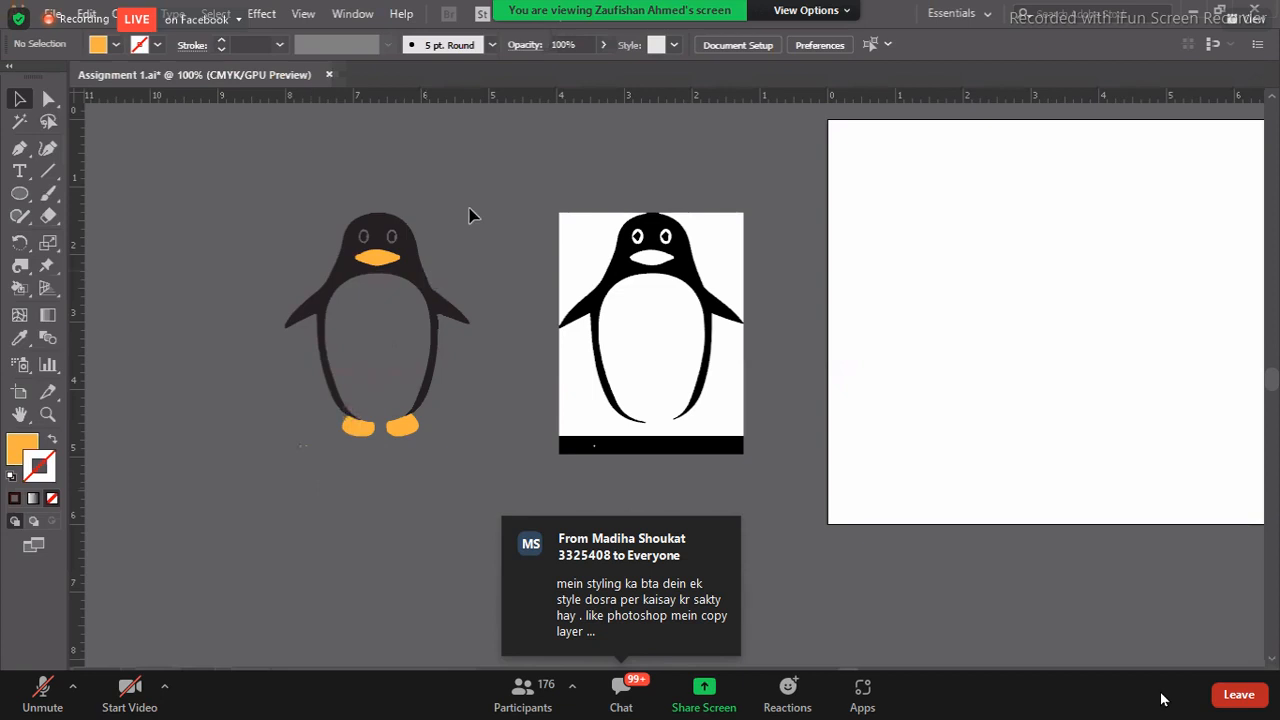
left_click_drag(491, 457, 455, 425)
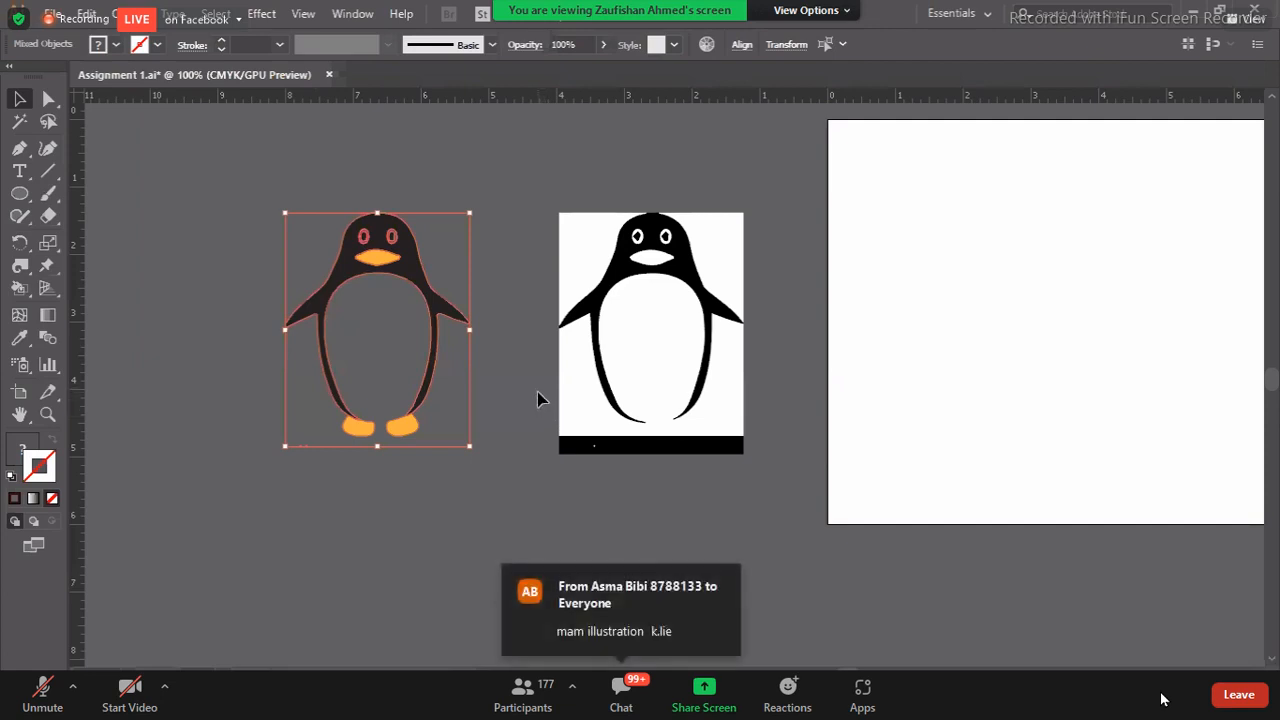
right_click(362, 337)
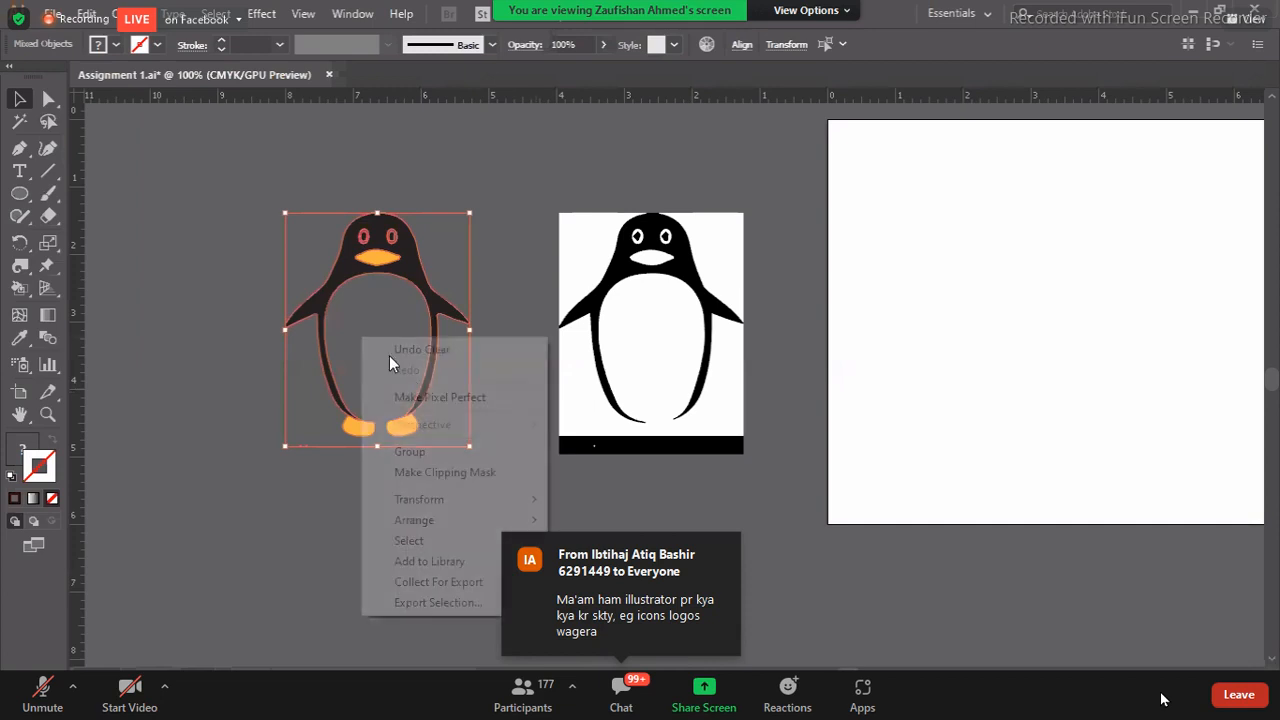
left_click(291, 500)
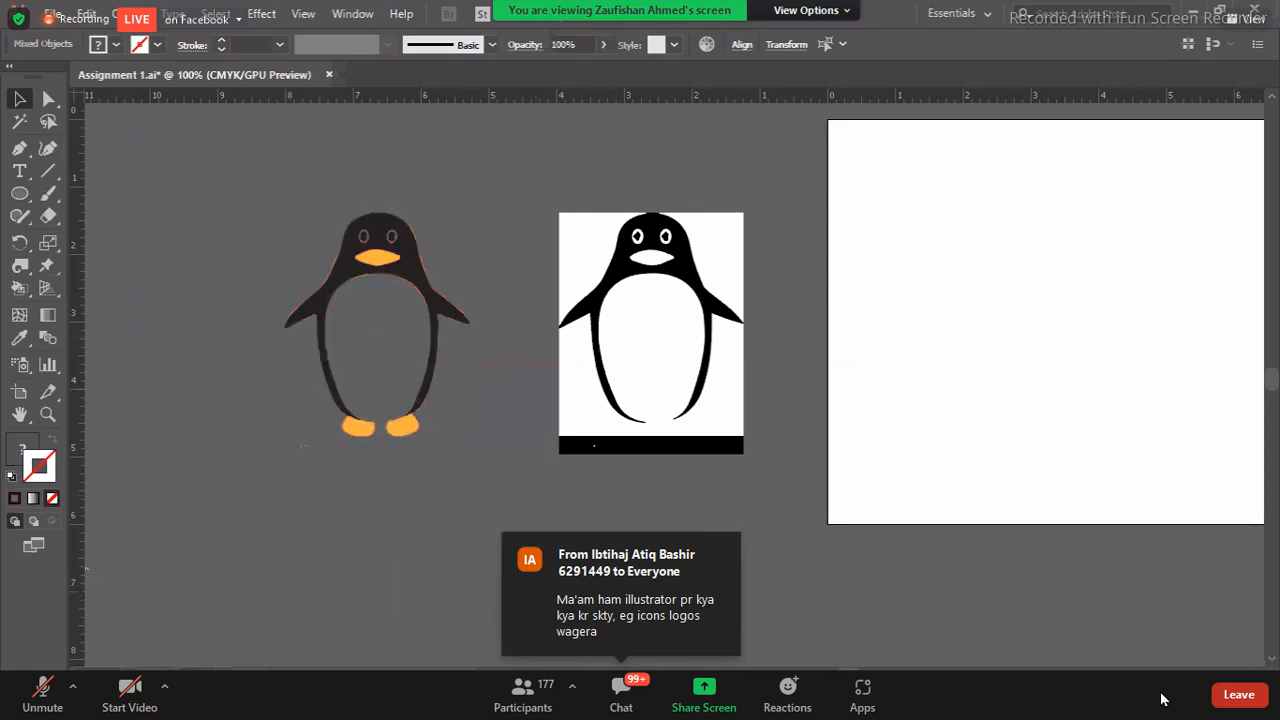
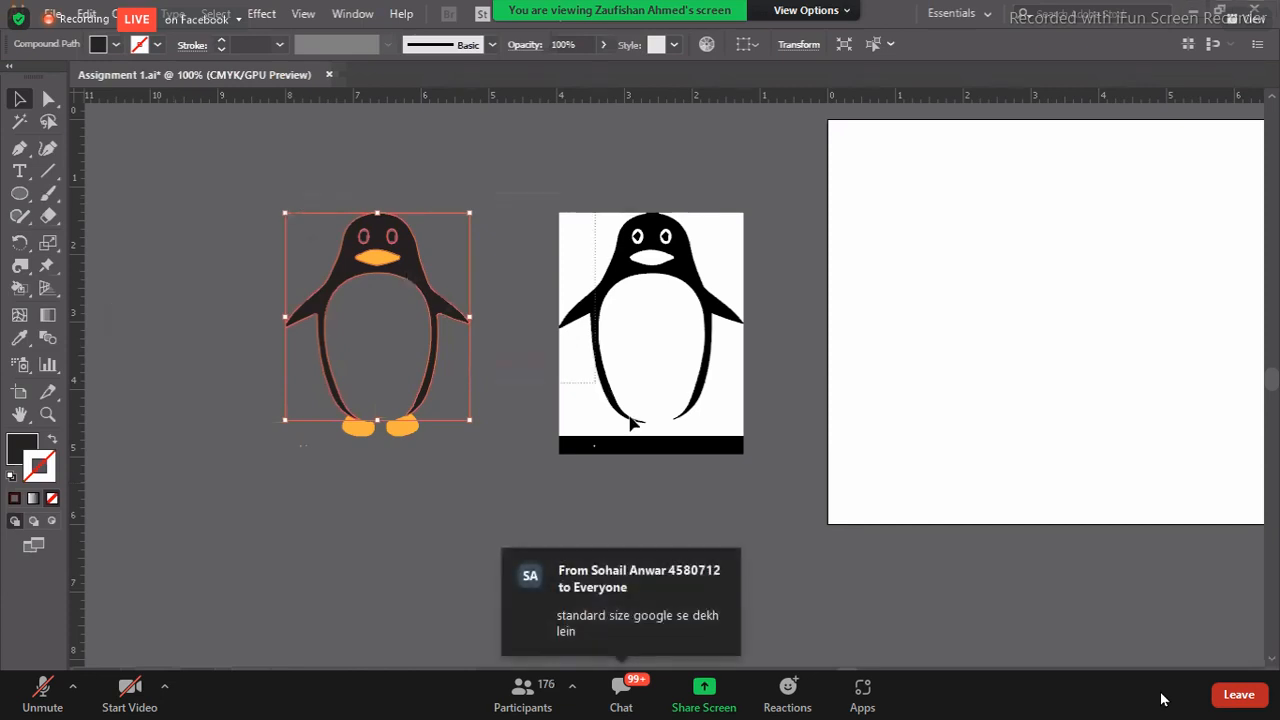
- Delete both traced penguins so that only the empty artboard is left
key("ctrl+a")
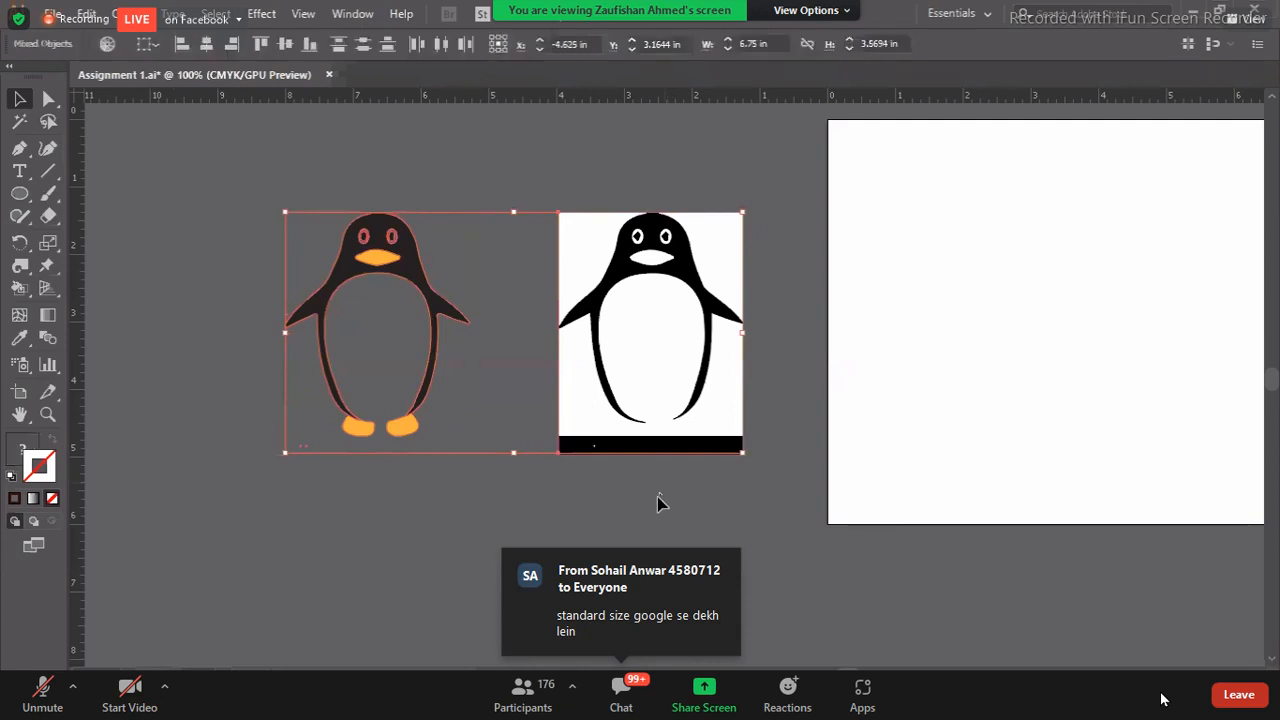
key("Delete")
key("ctrl+minus")
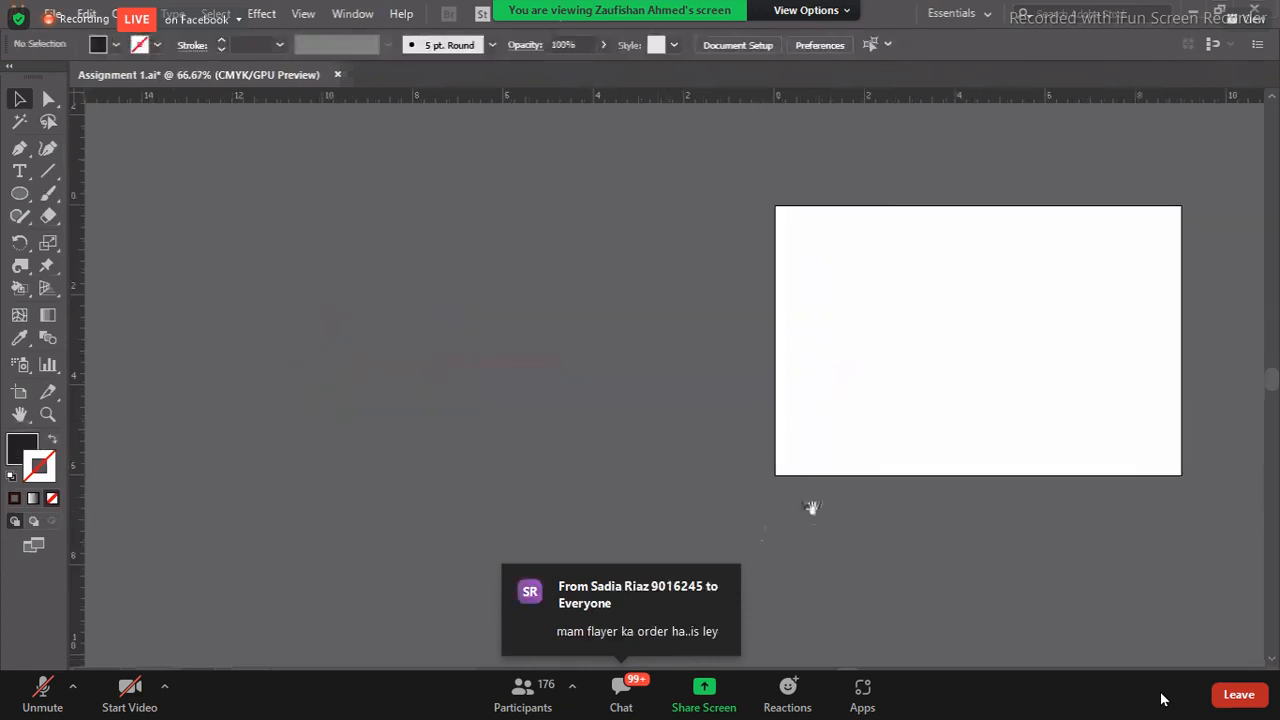
left_click_drag(811, 508, 395, 542)
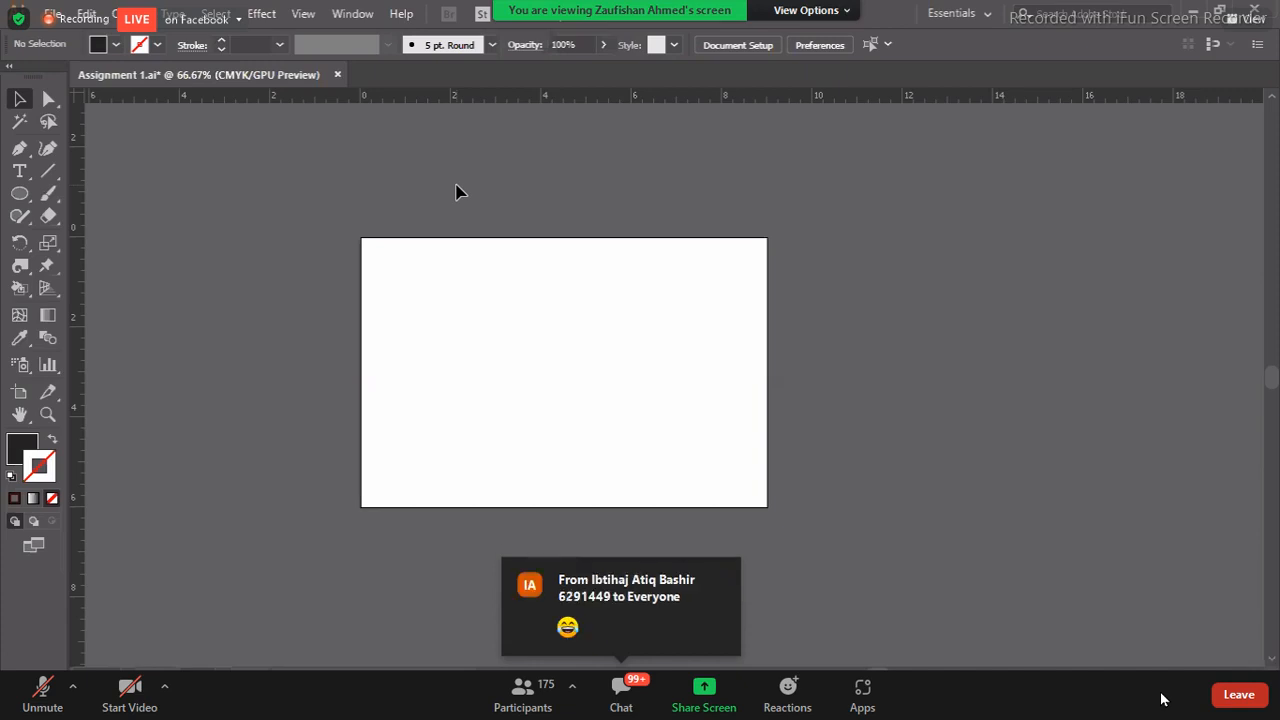
left_click(47, 288)
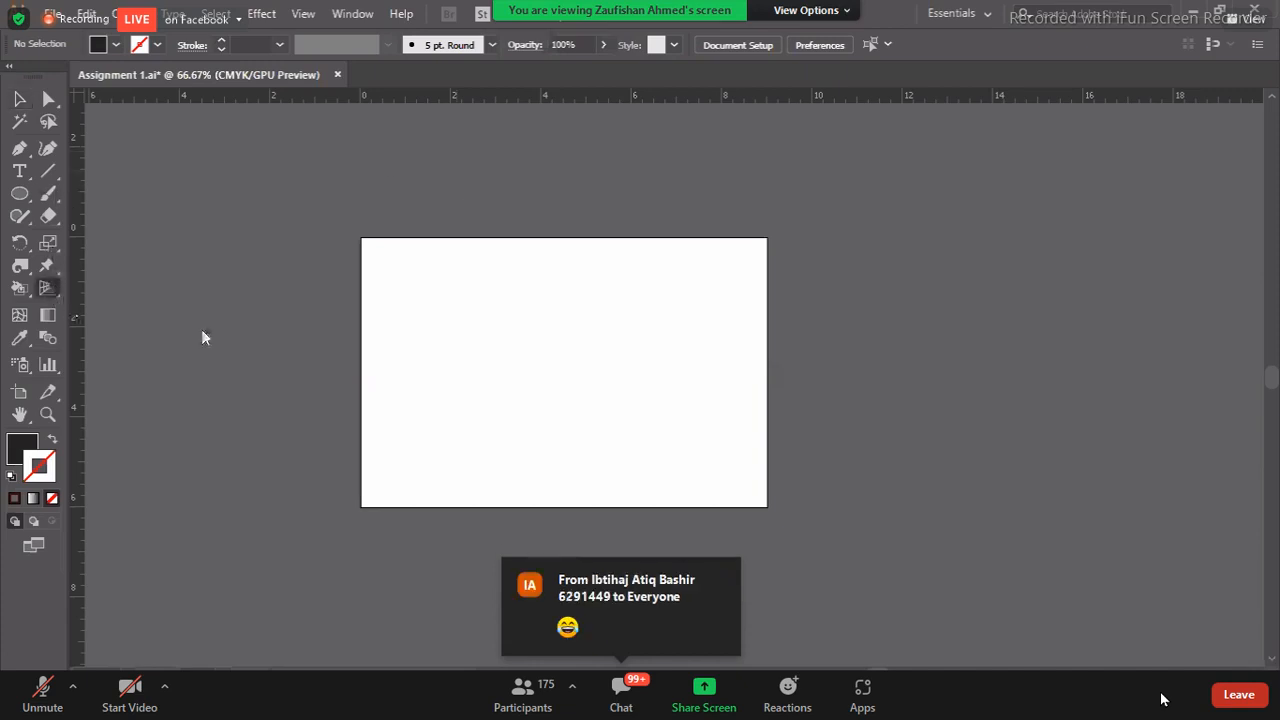
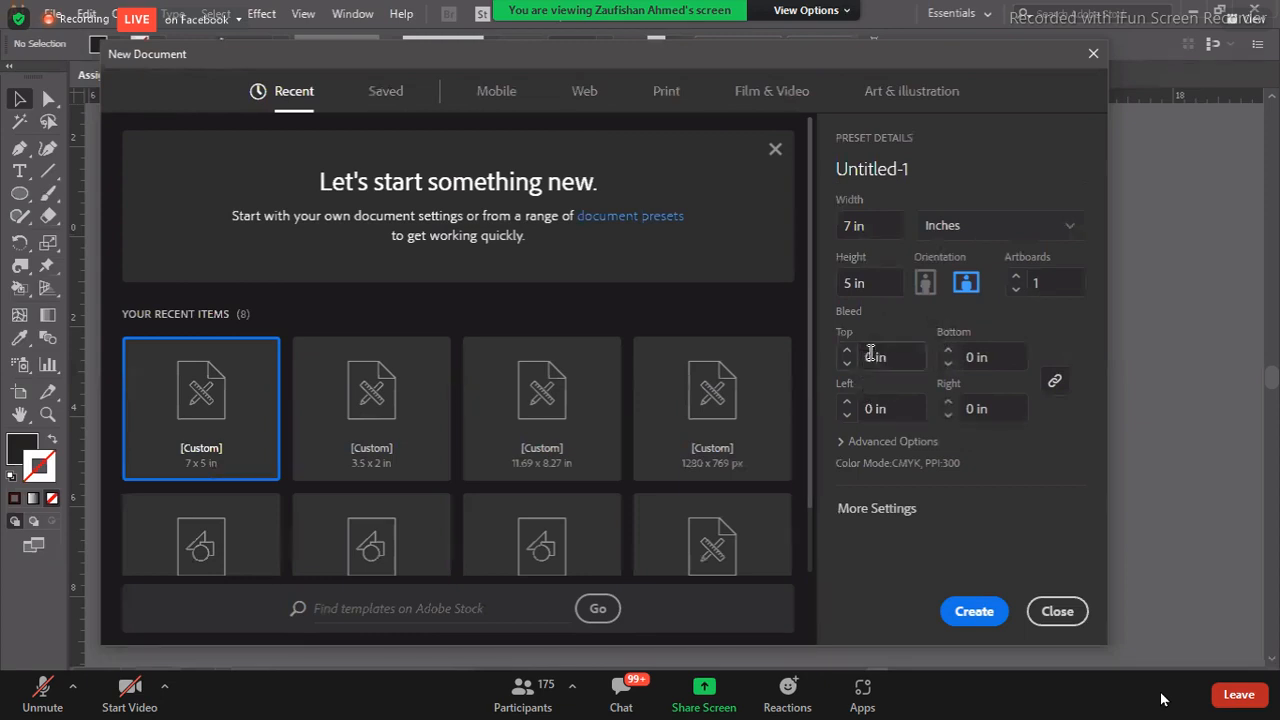
- Set the new document's bleed to 0.125 in on the top and link it to all four sides
left_click(907, 357)
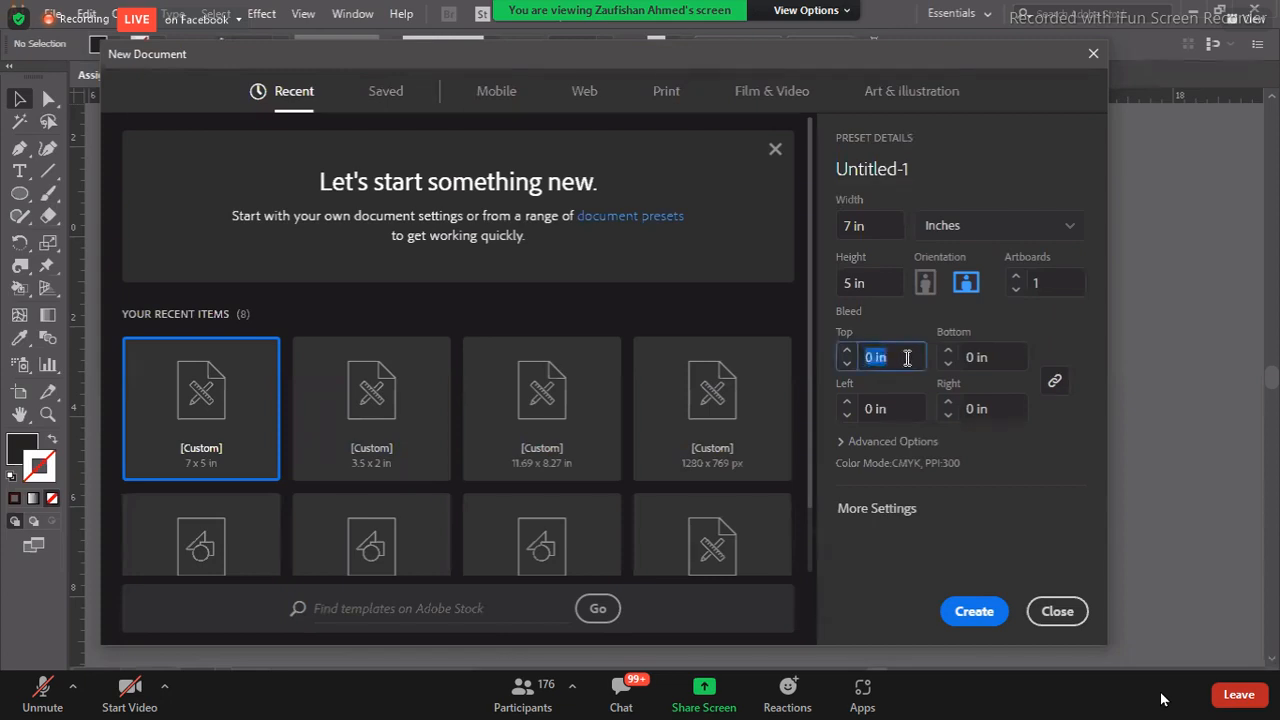
left_click(873, 357)
type(".125")
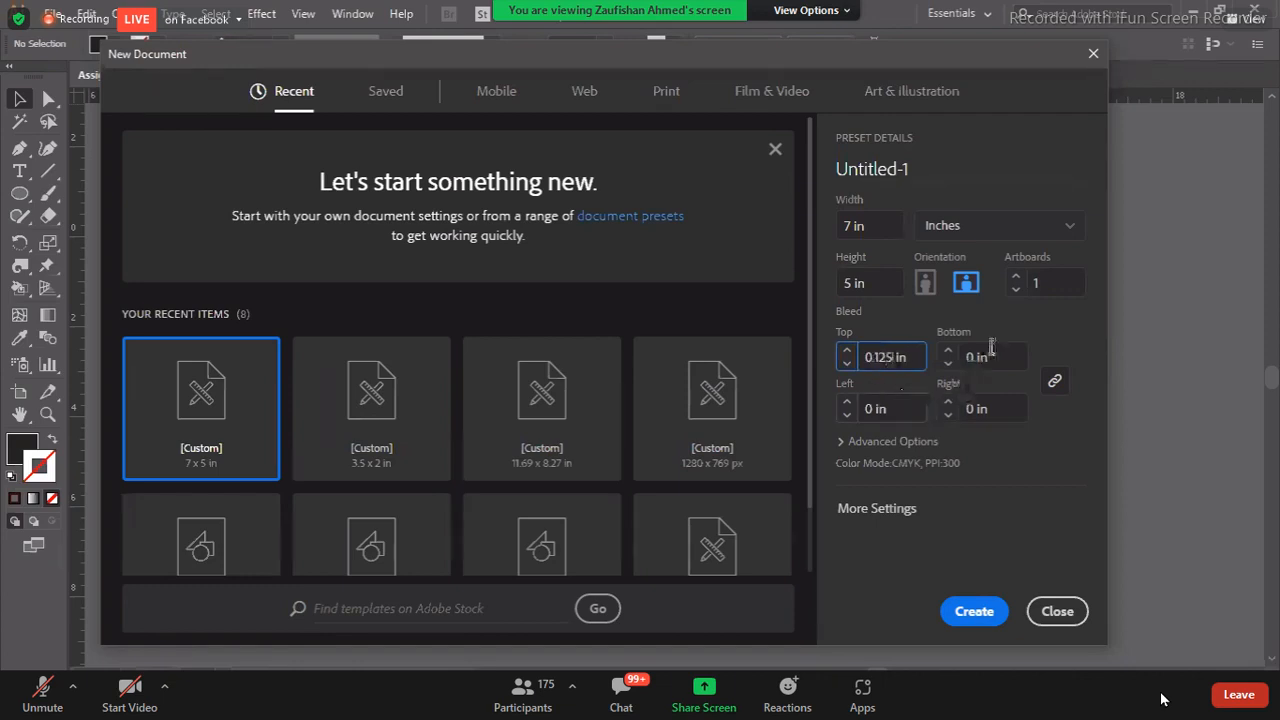
left_click(1056, 386)
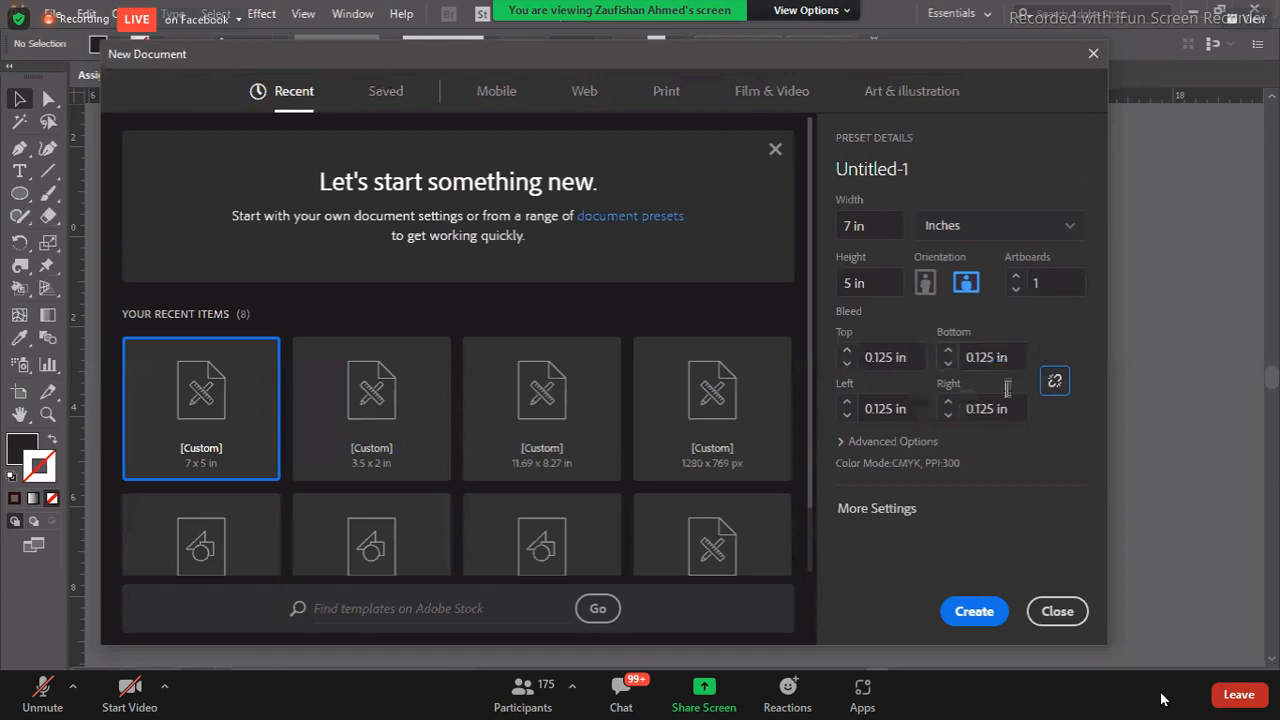
- Create the new 7 x 5 in document with its 0.125 in bleed on all four sides
left_click(1054, 388)
left_click(968, 617)
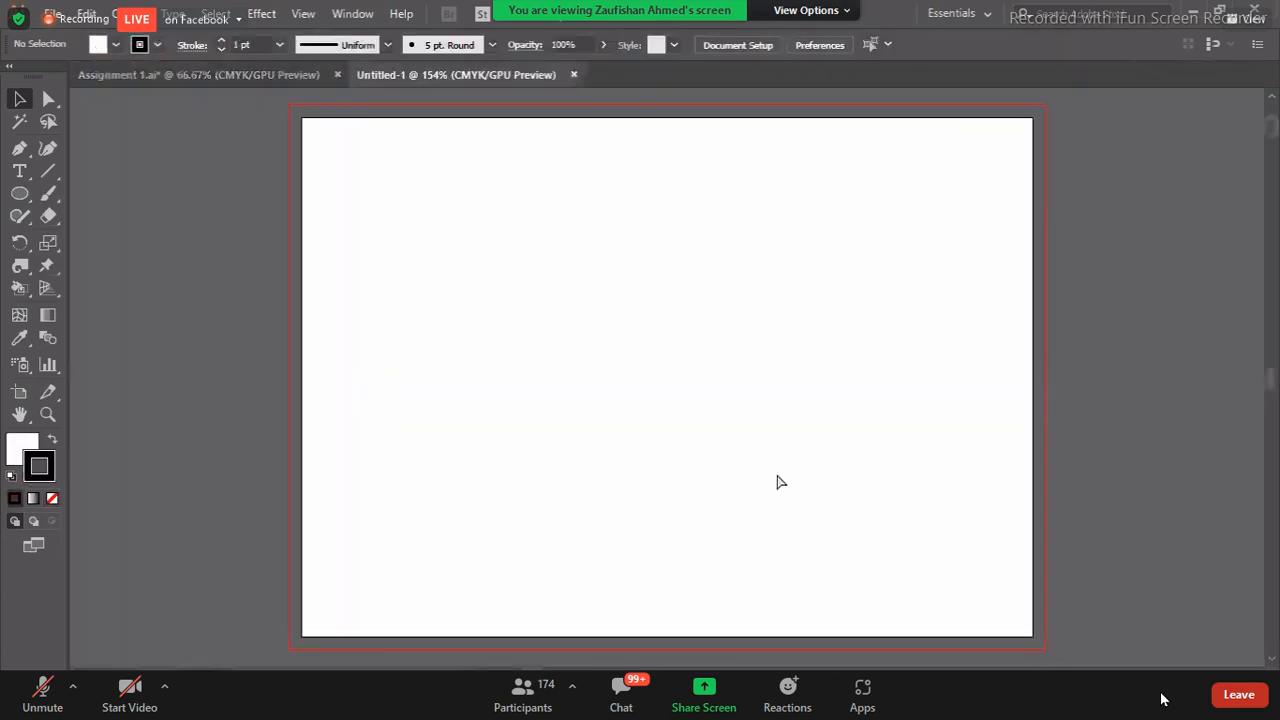
- Compare the new document's artboard and bleed outline with the artboard in Assignment 1.ai, returning to Untitled-1
key("ctrl+minus")
key("ctrl+minus")
left_click(250, 83)
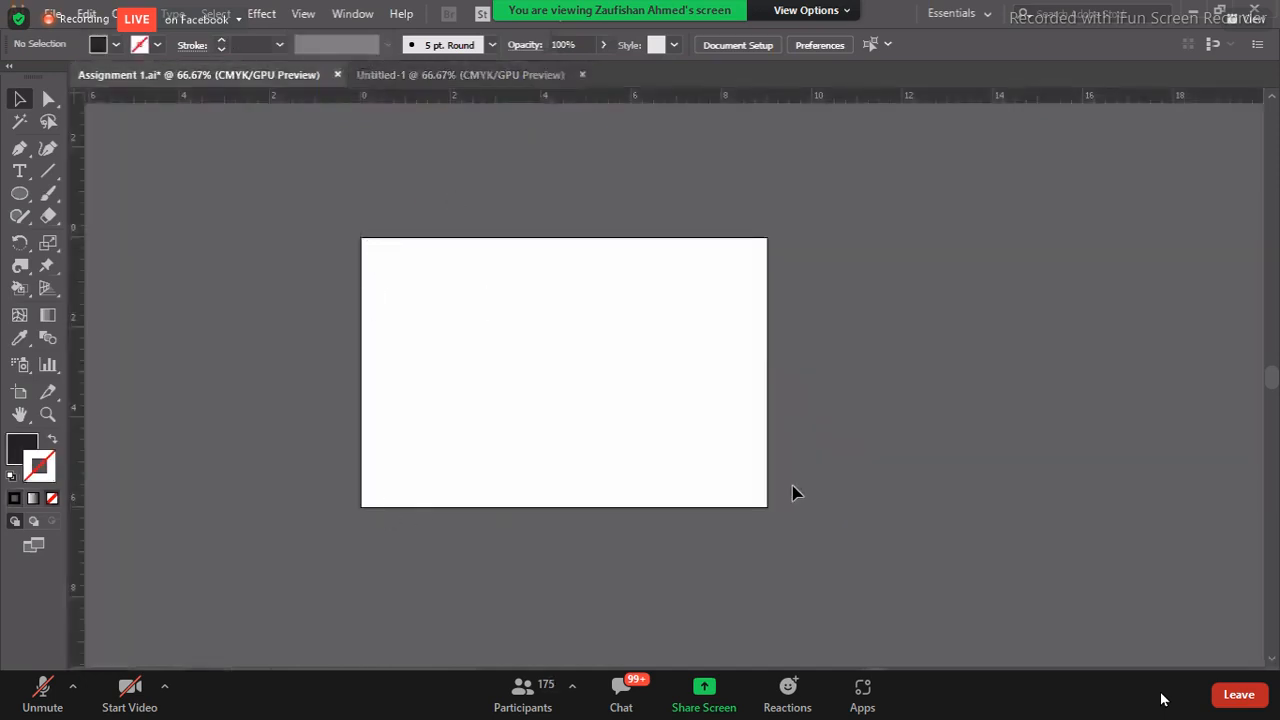
left_click(438, 48)
left_click(448, 80)
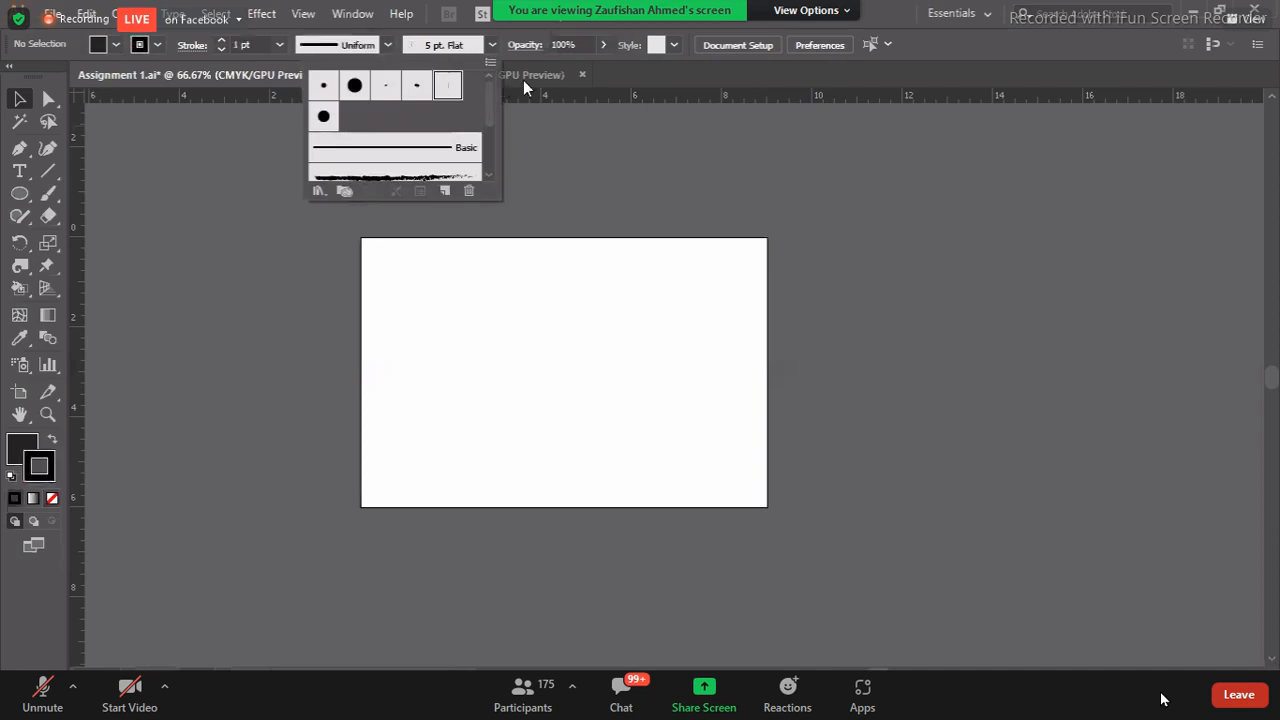
left_click(535, 76)
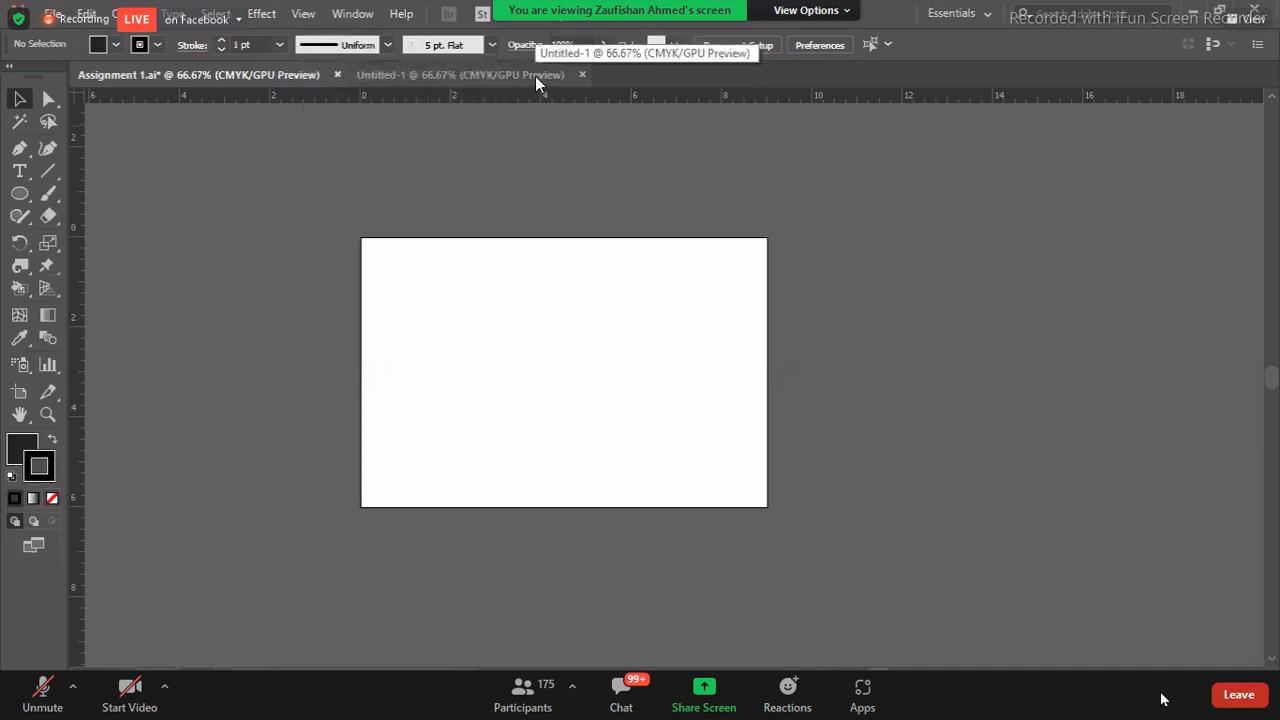
left_click(535, 76)
left_click(19, 97)
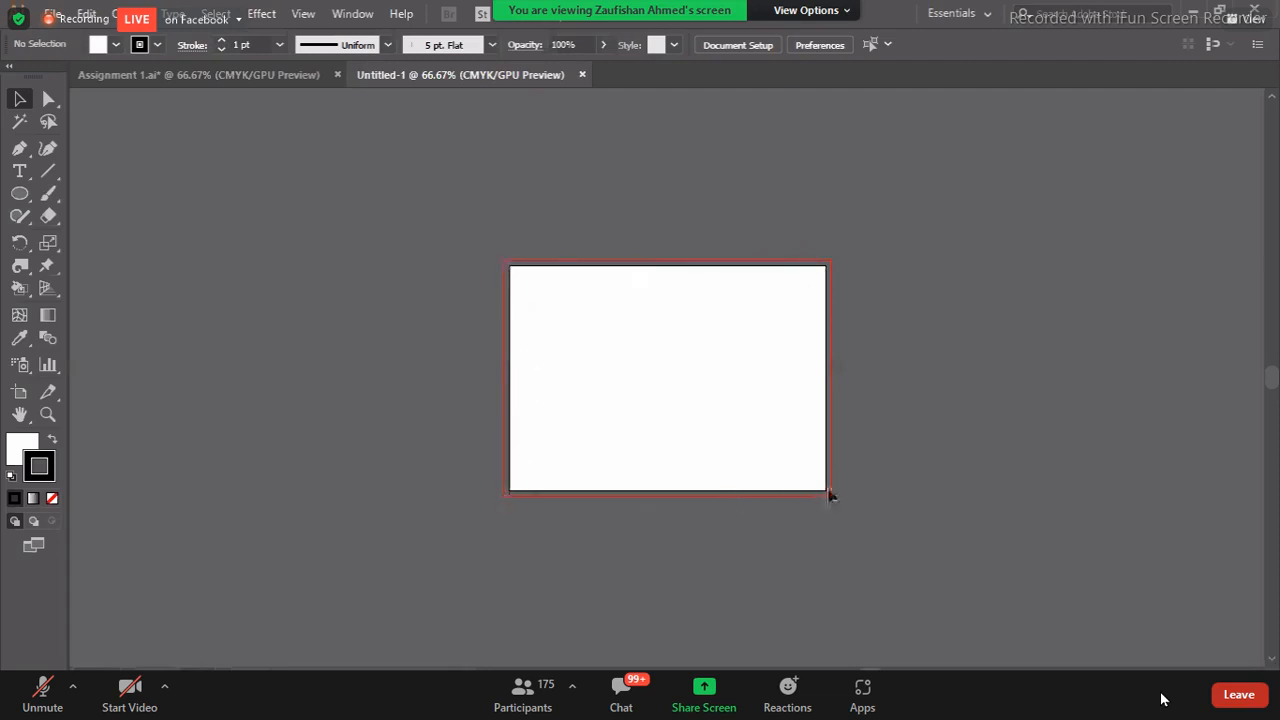
key("ctrl+plus")
key("ctrl+plus")
key("p")
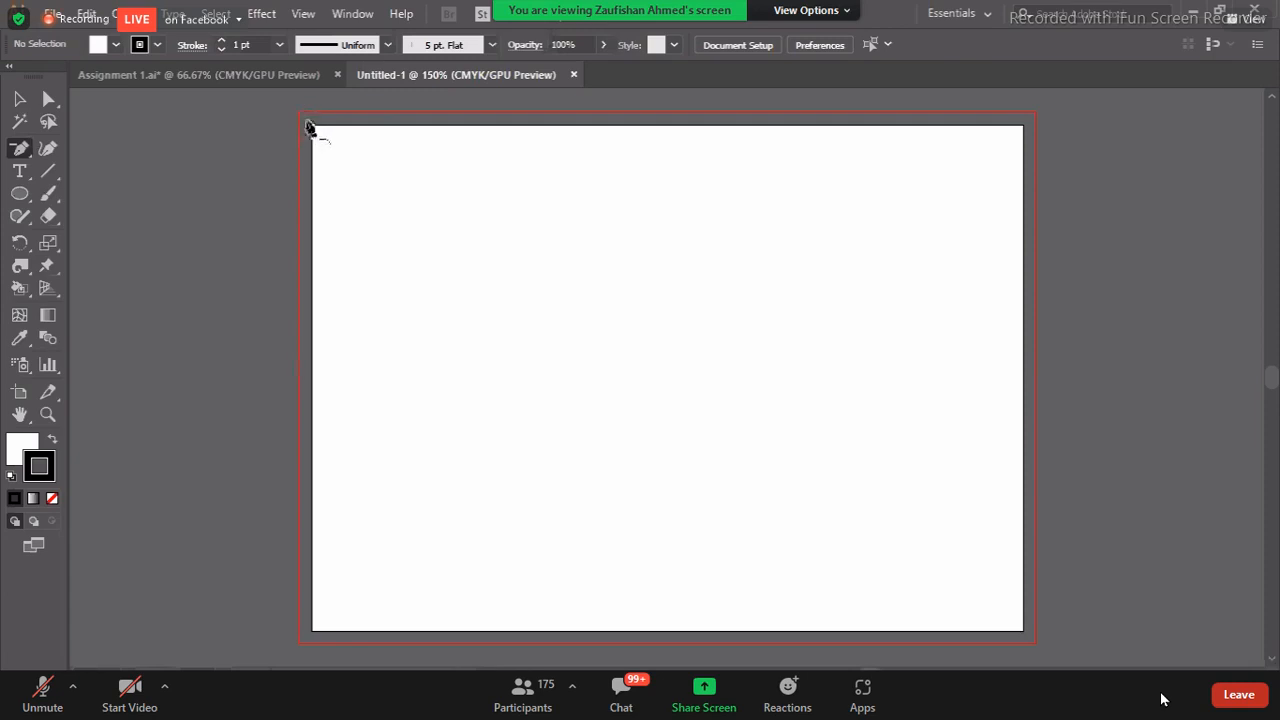
left_click(21, 99)
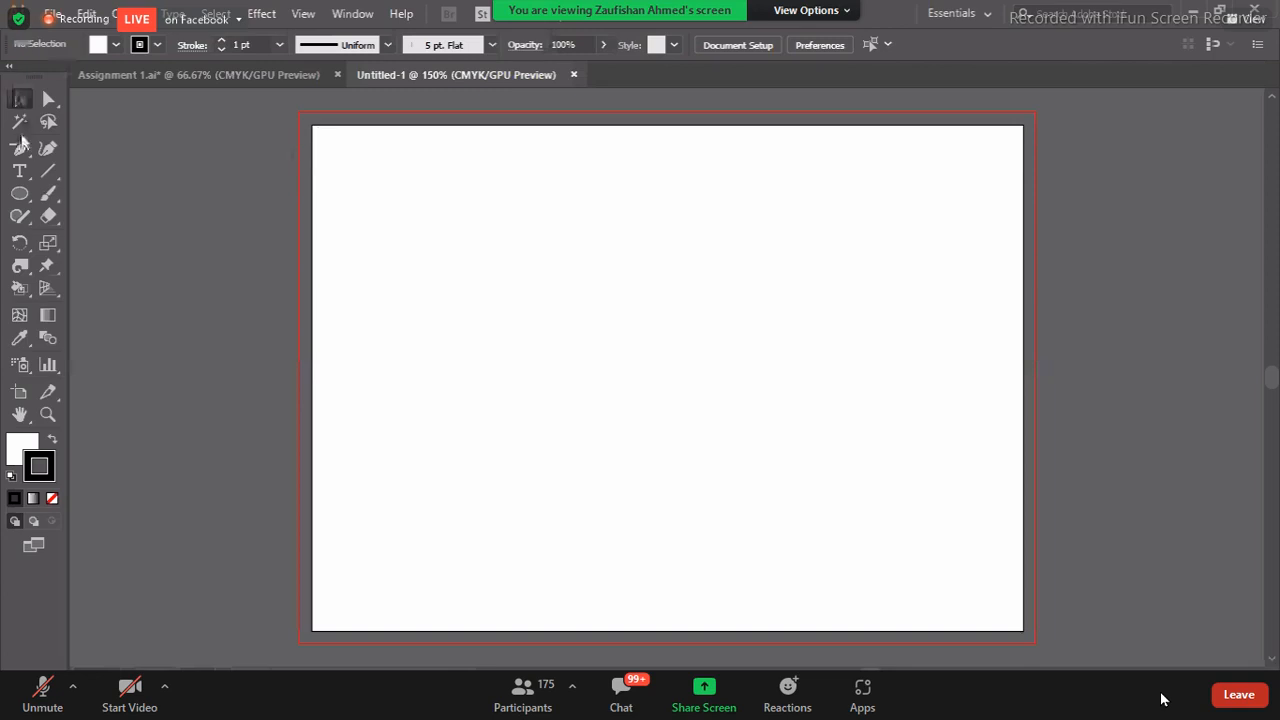
left_click(20, 196)
right_click(20, 198)
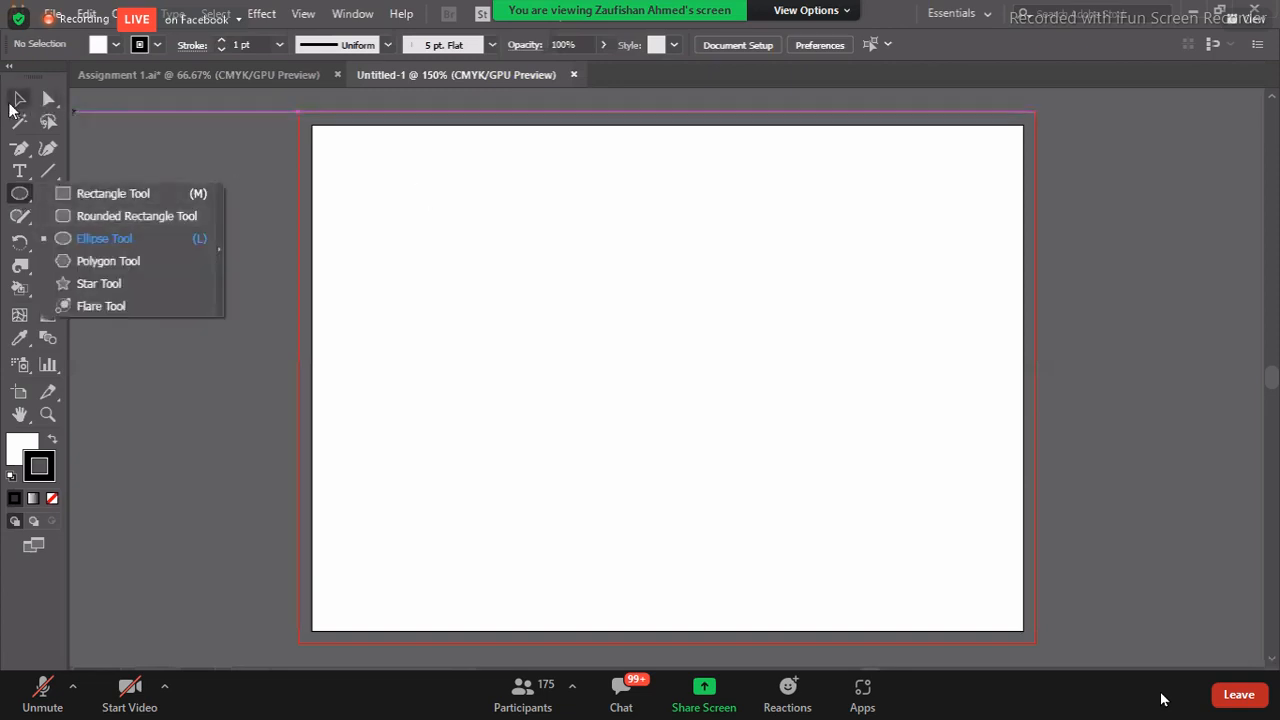
left_click(13, 101)
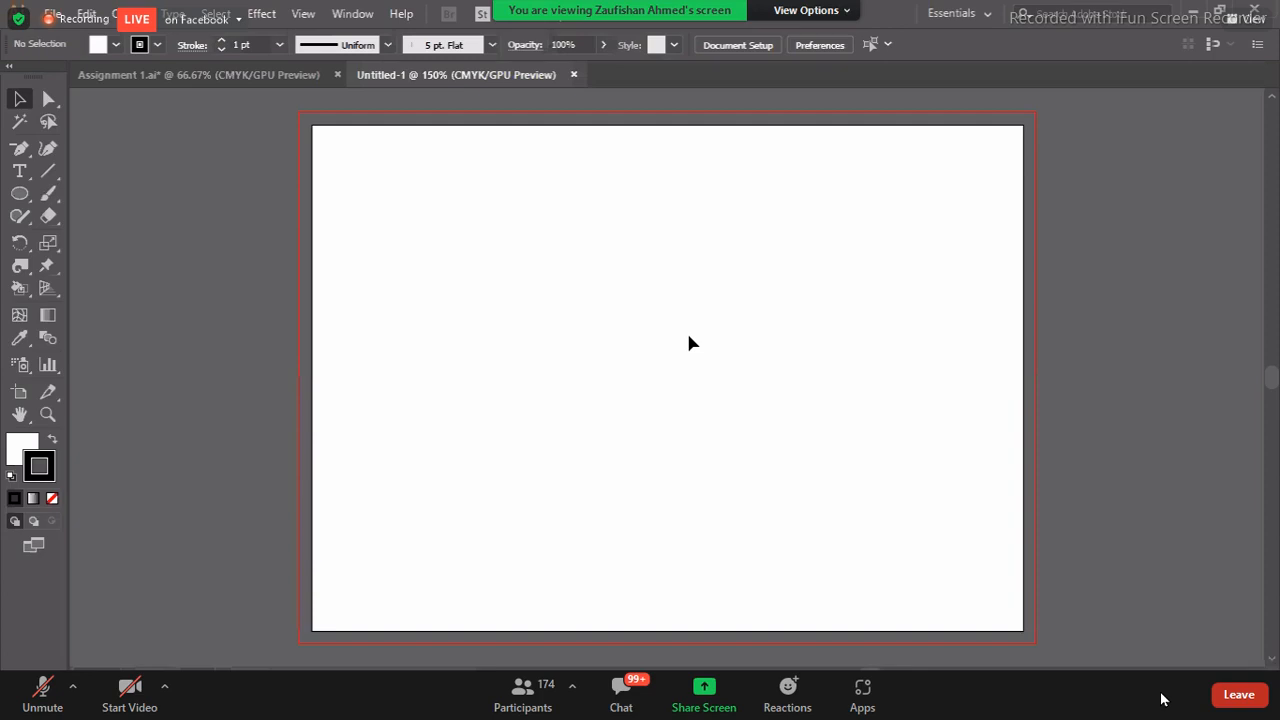
scroll(688, 343, "up", 1)
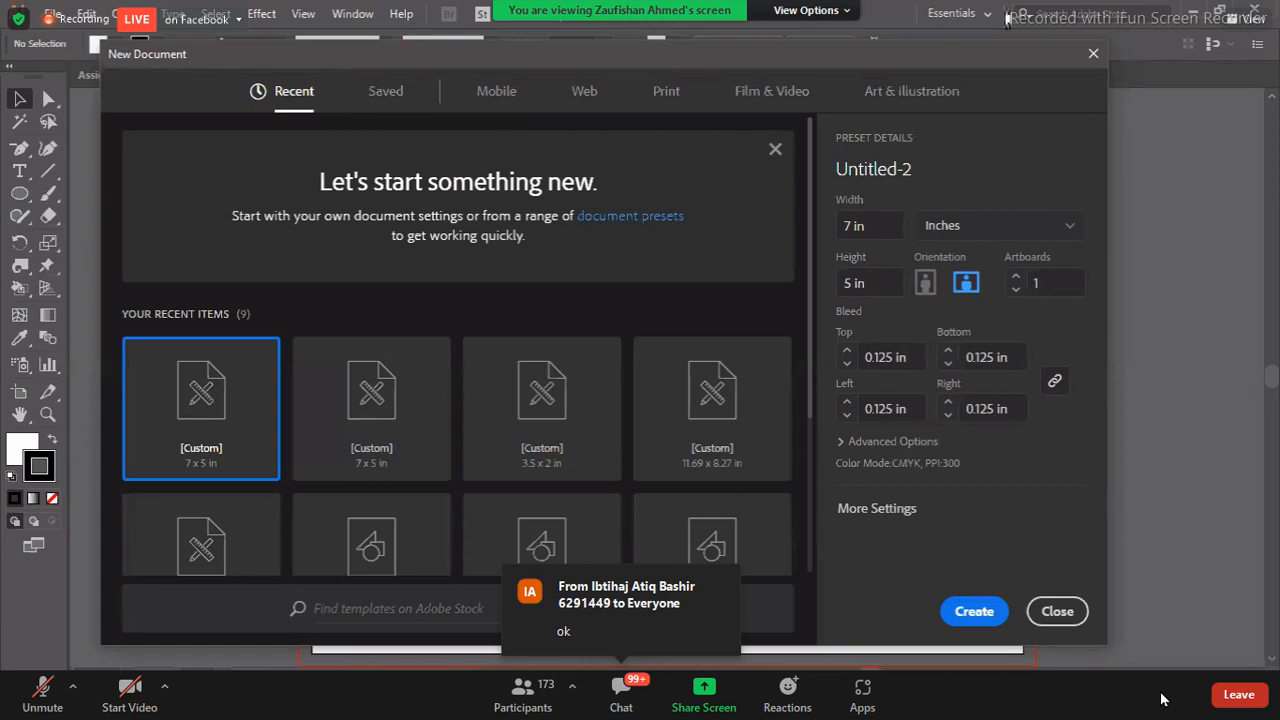
left_click(1057, 612)
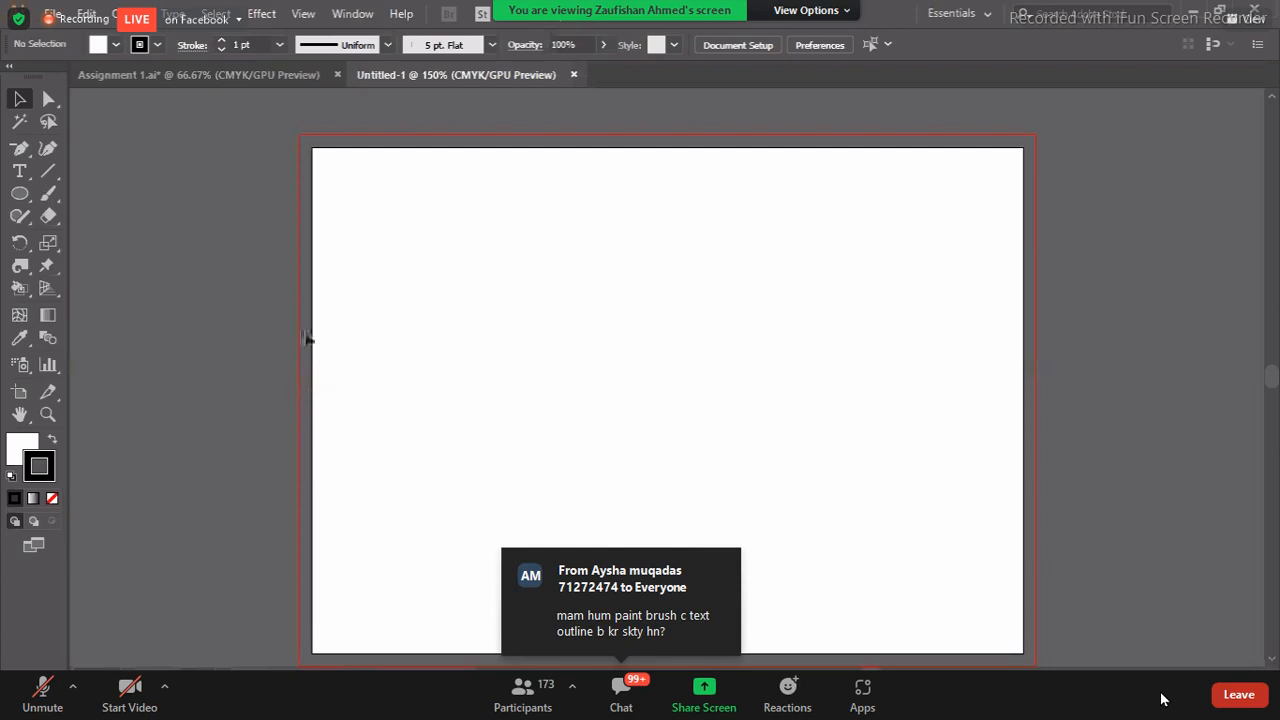
- Draw a rectangle with the Rectangle tool that covers almost the whole artboard
left_click(26, 199)
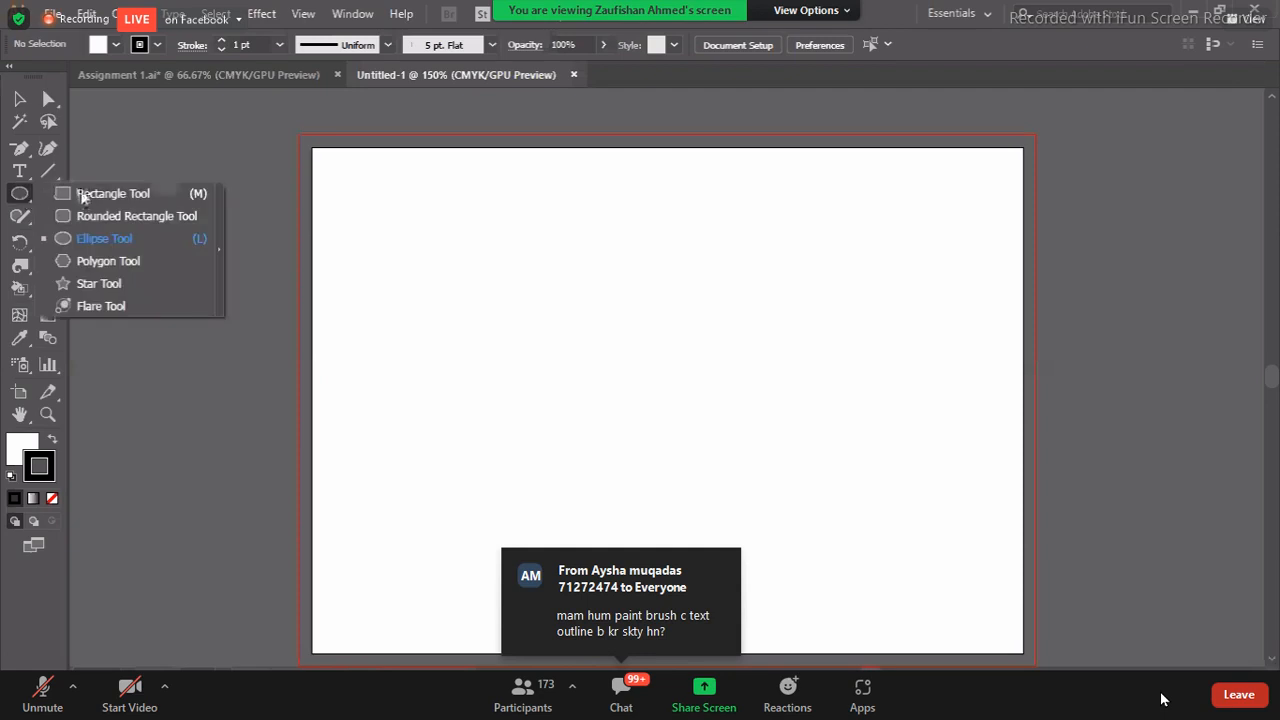
left_click(81, 193)
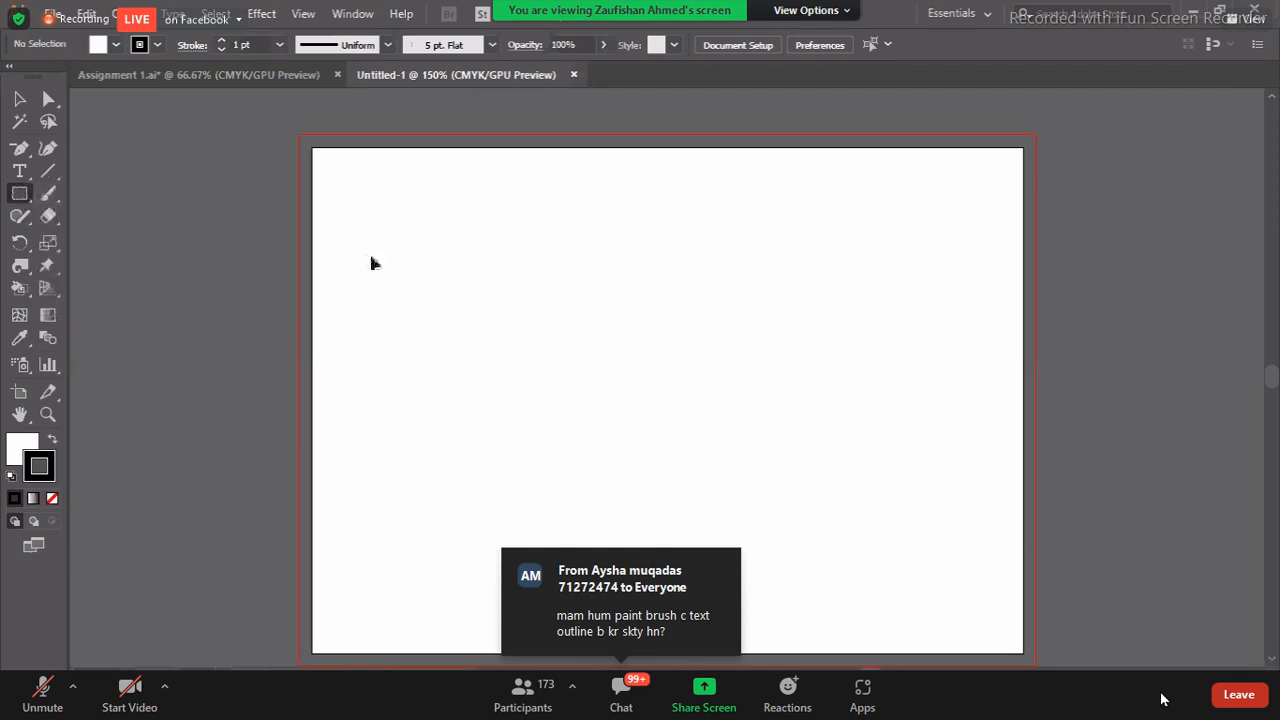
key("ctrl+minus")
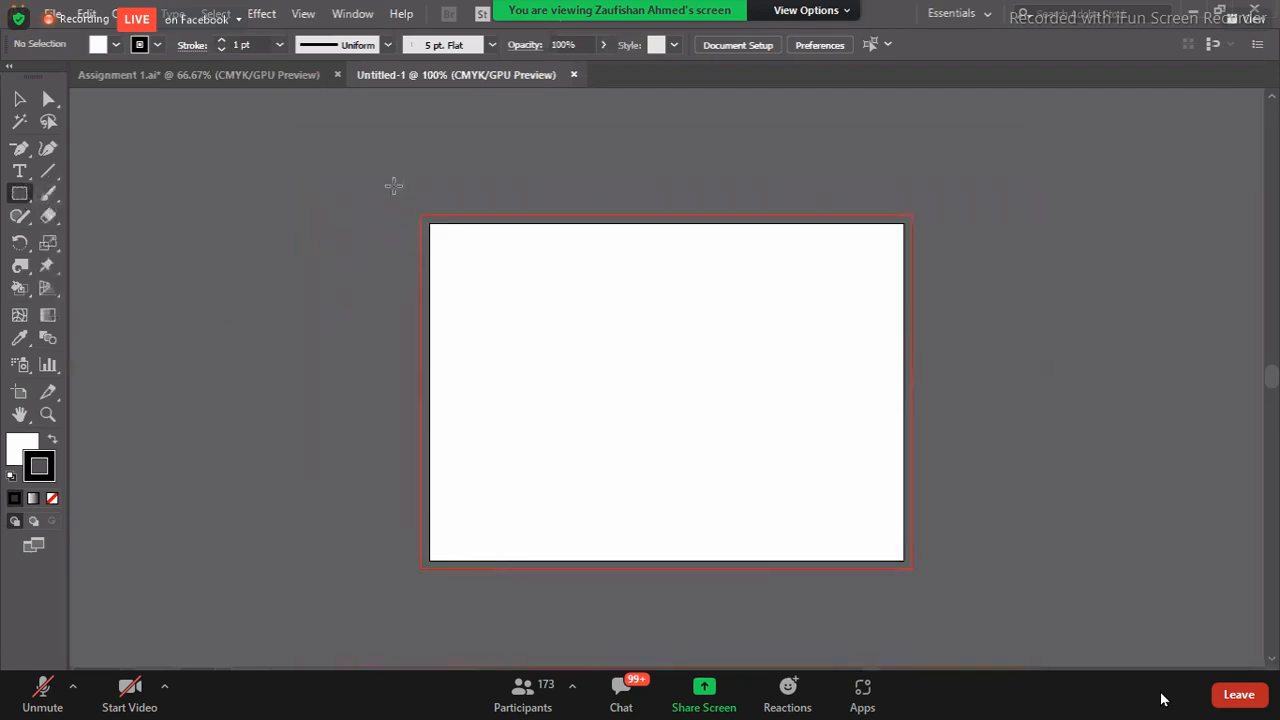
left_click_drag(428, 226, 906, 547)
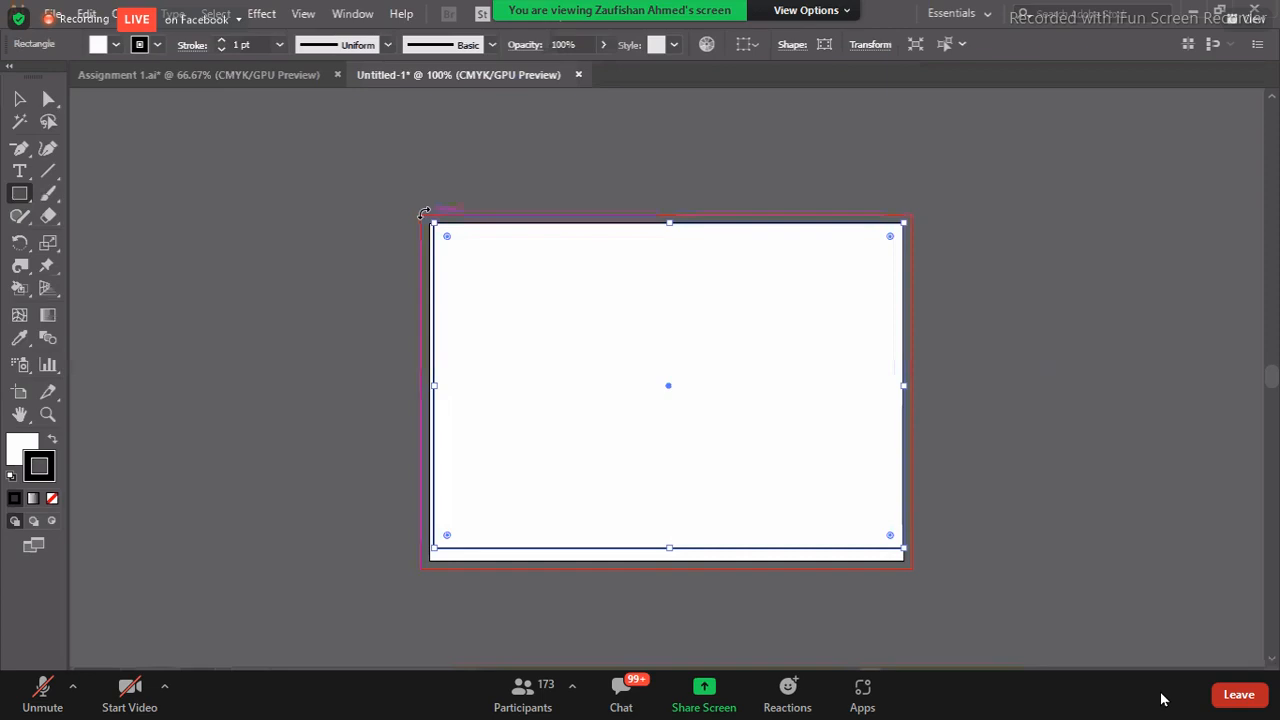
left_click(19, 99)
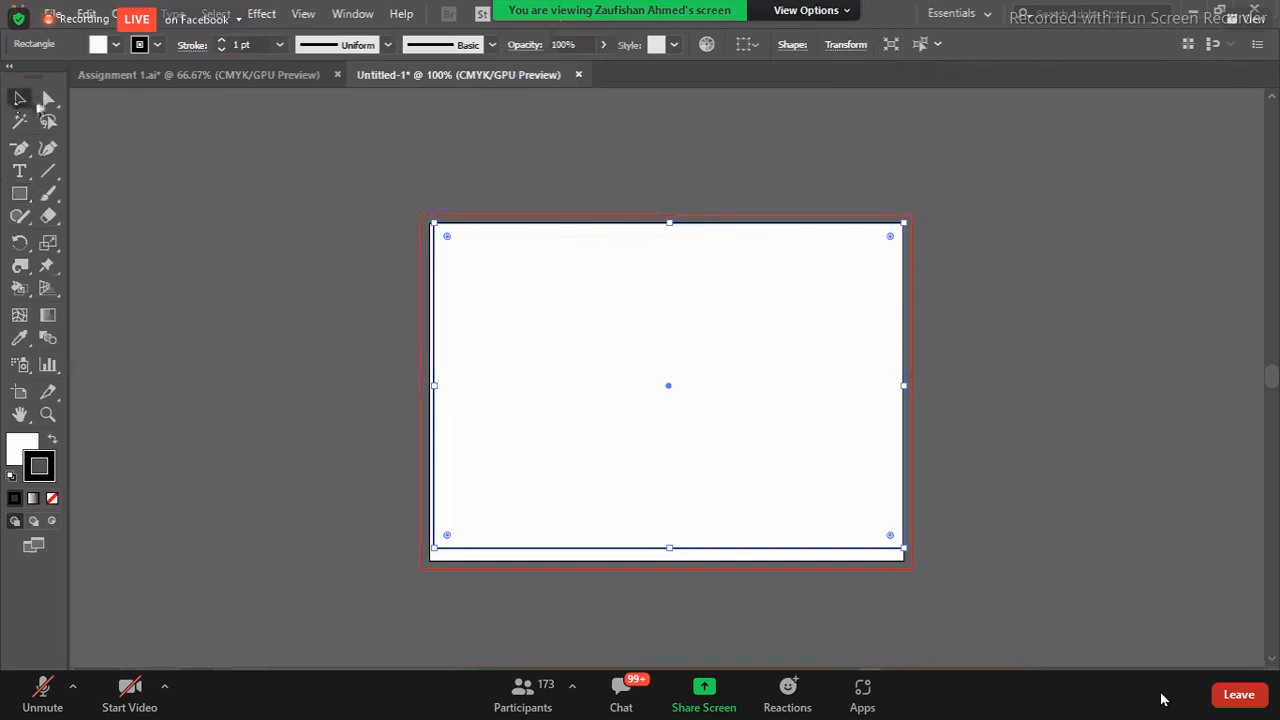
- Show the color swatches and fill the rectangle with green (C 100, M 0, Y 100, K 0) by swapping stroke and fill
left_click(356, 16)
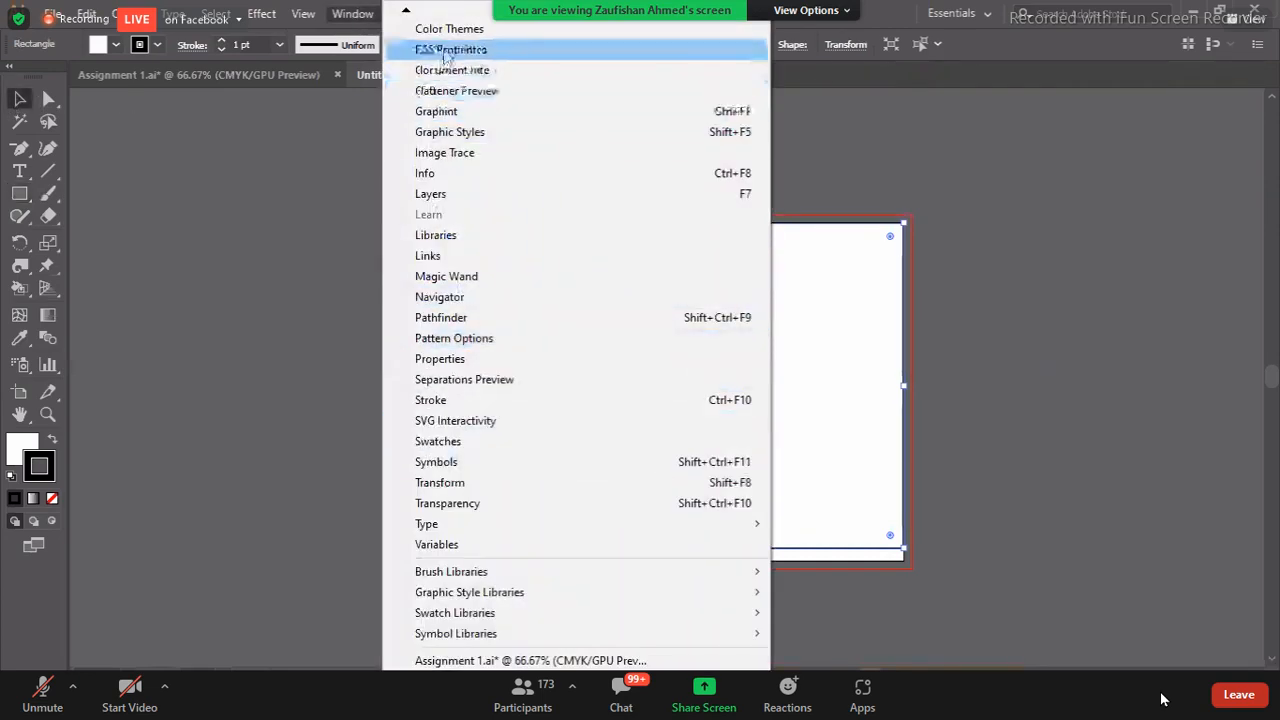
mouse_move(410, 12)
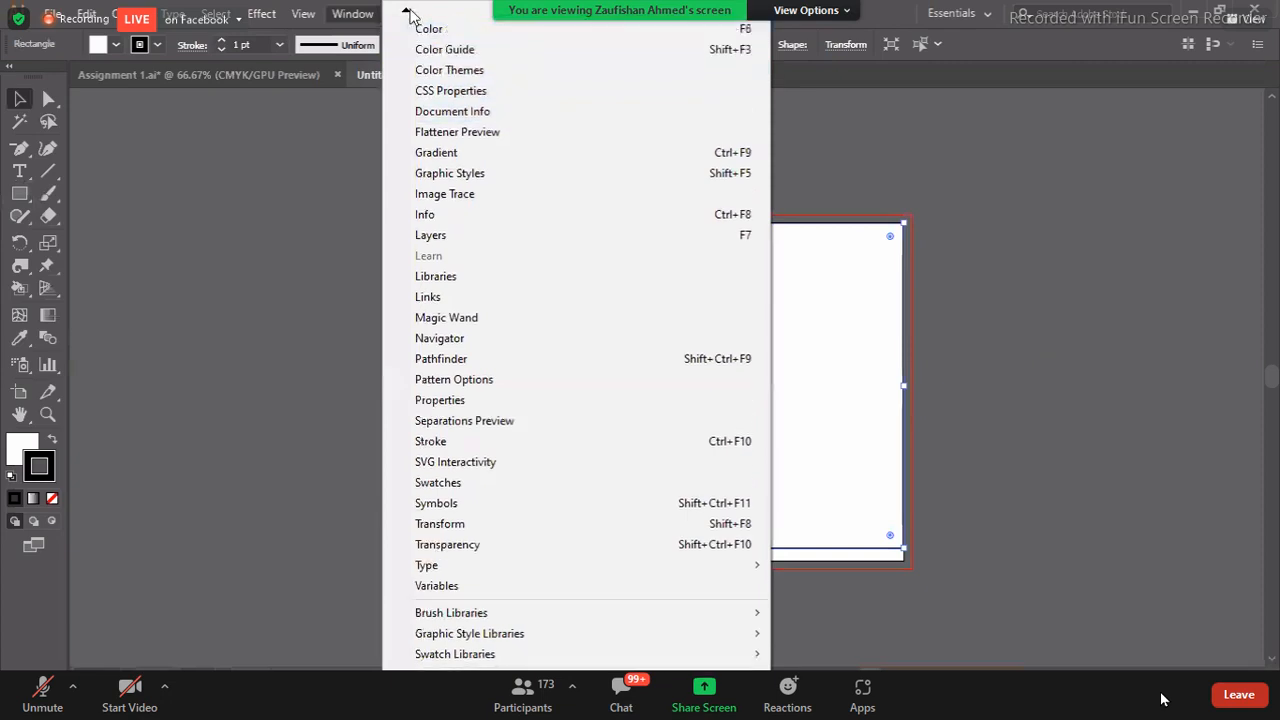
left_click(443, 89)
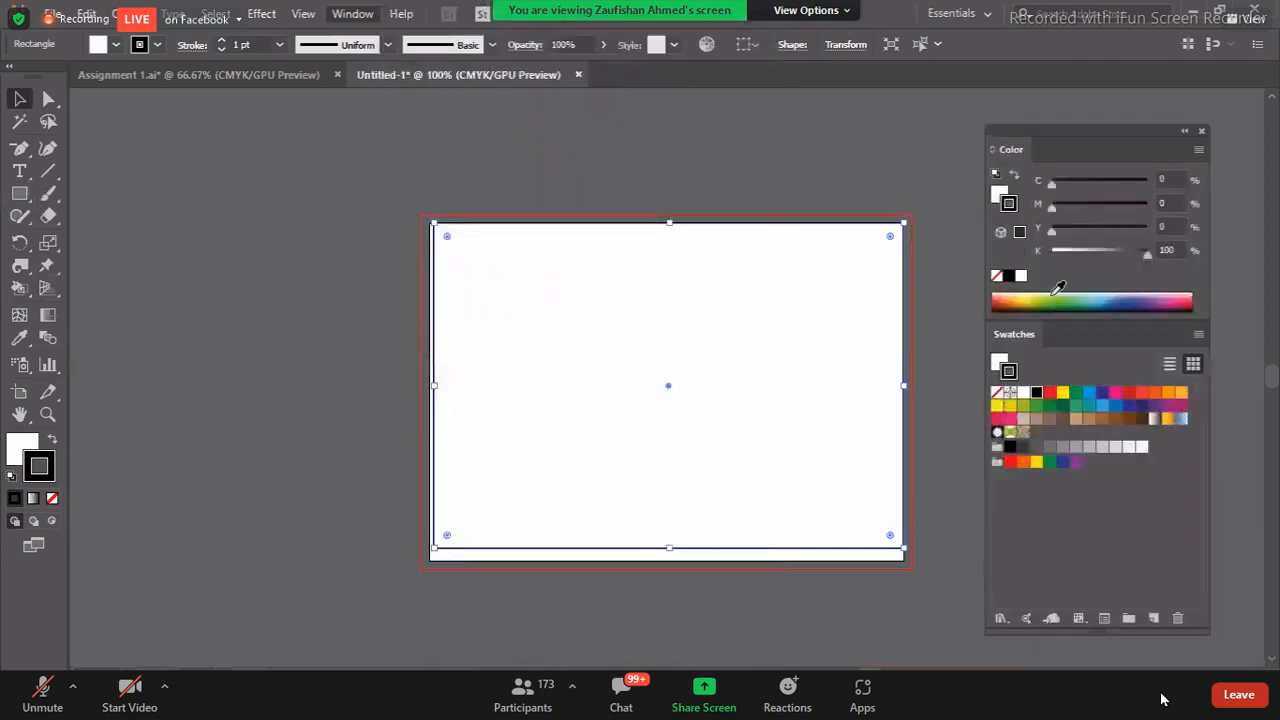
left_click(1076, 393)
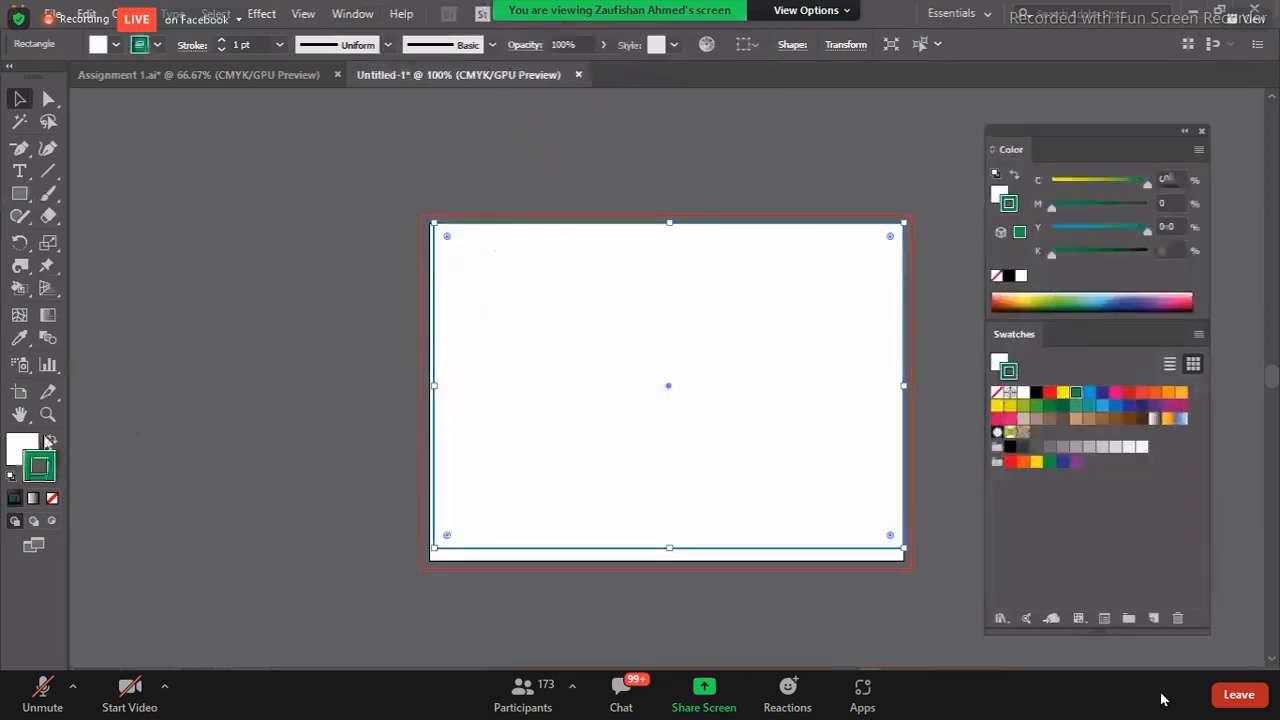
key("shift+x")
- Extend the green rectangle to the bleed lines on all four sides and remove its stroke
left_click_drag(432, 222, 420, 214)
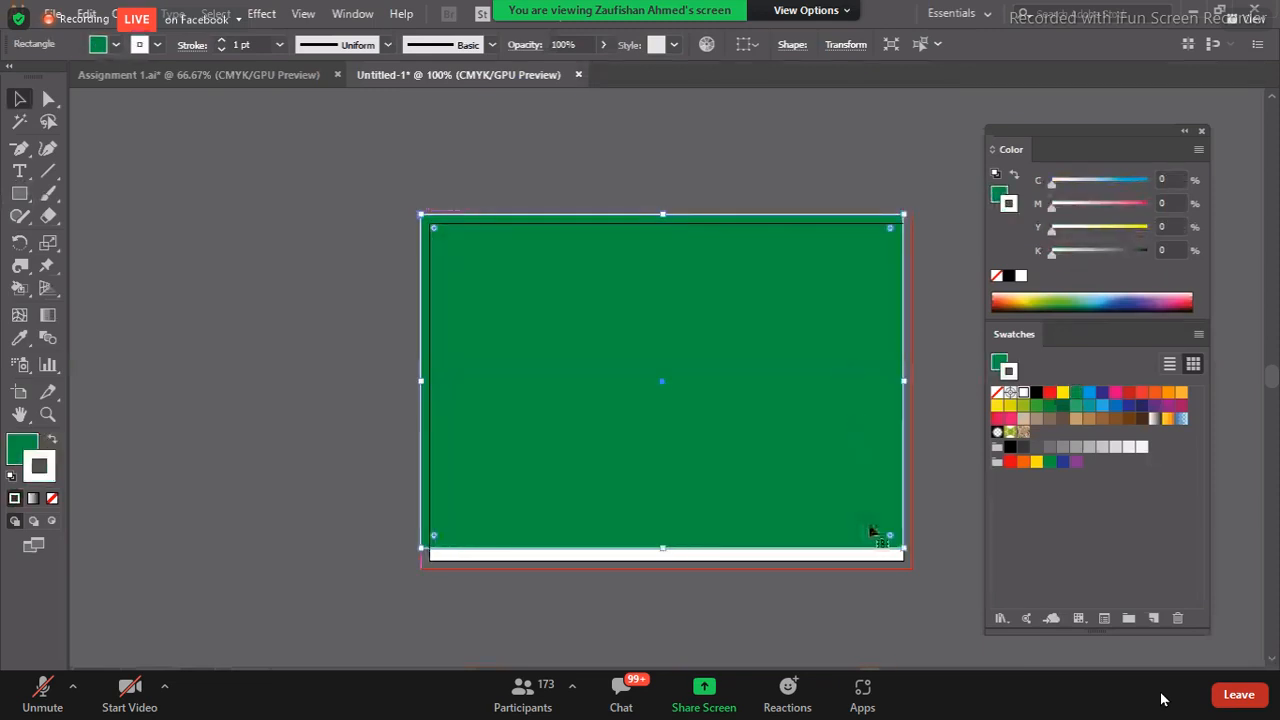
left_click_drag(903, 548, 912, 561)
left_click(52, 499)
key("ctrl+shift+a")
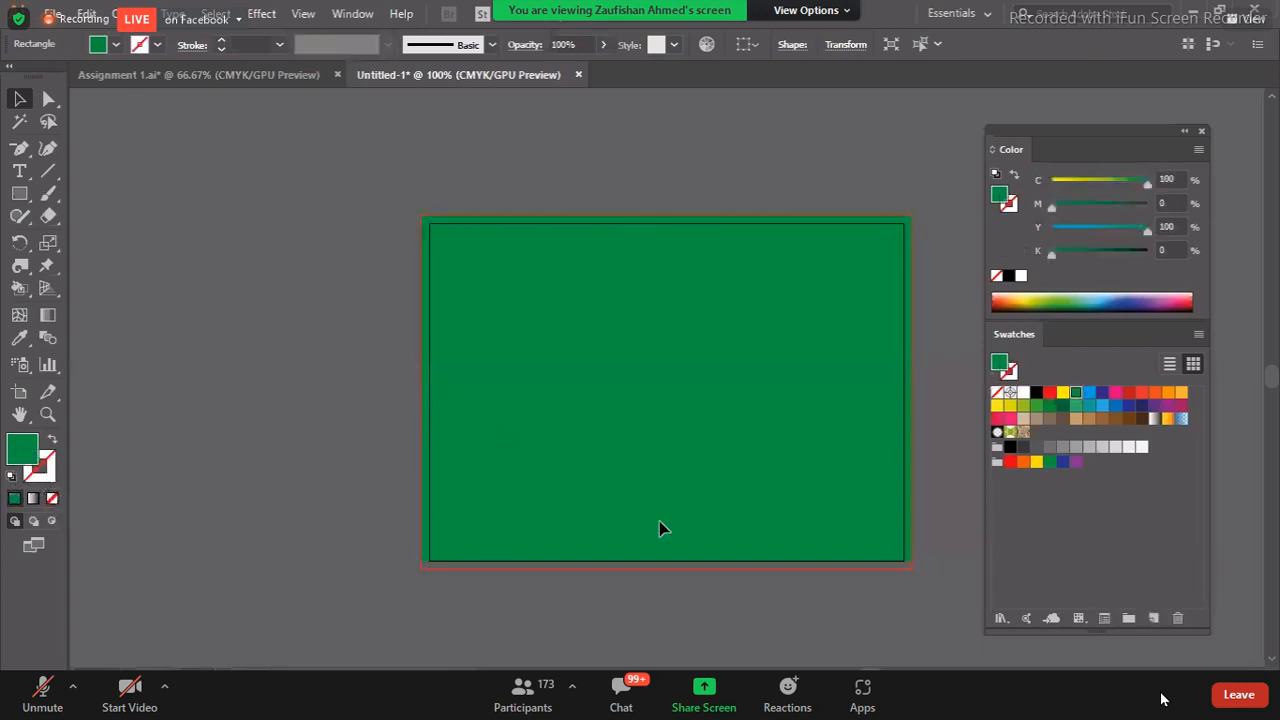
left_click(692, 561)
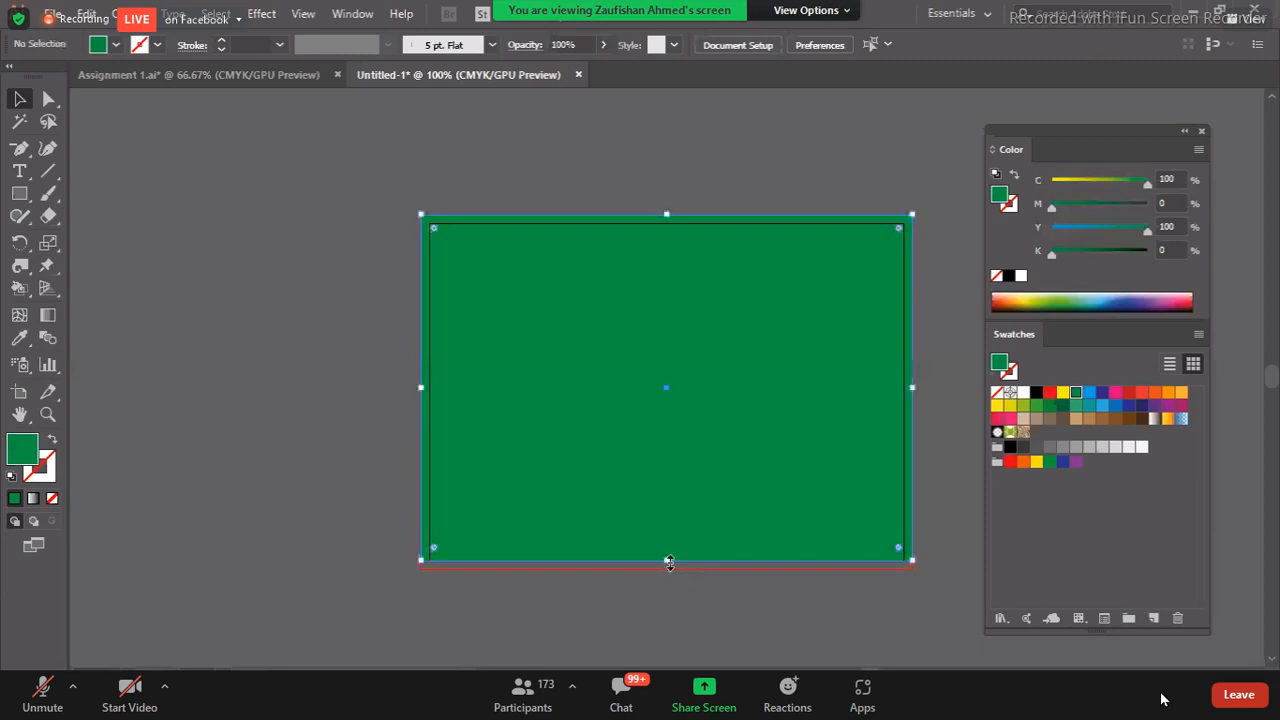
left_click_drag(670, 561, 671, 568)
left_click(310, 570)
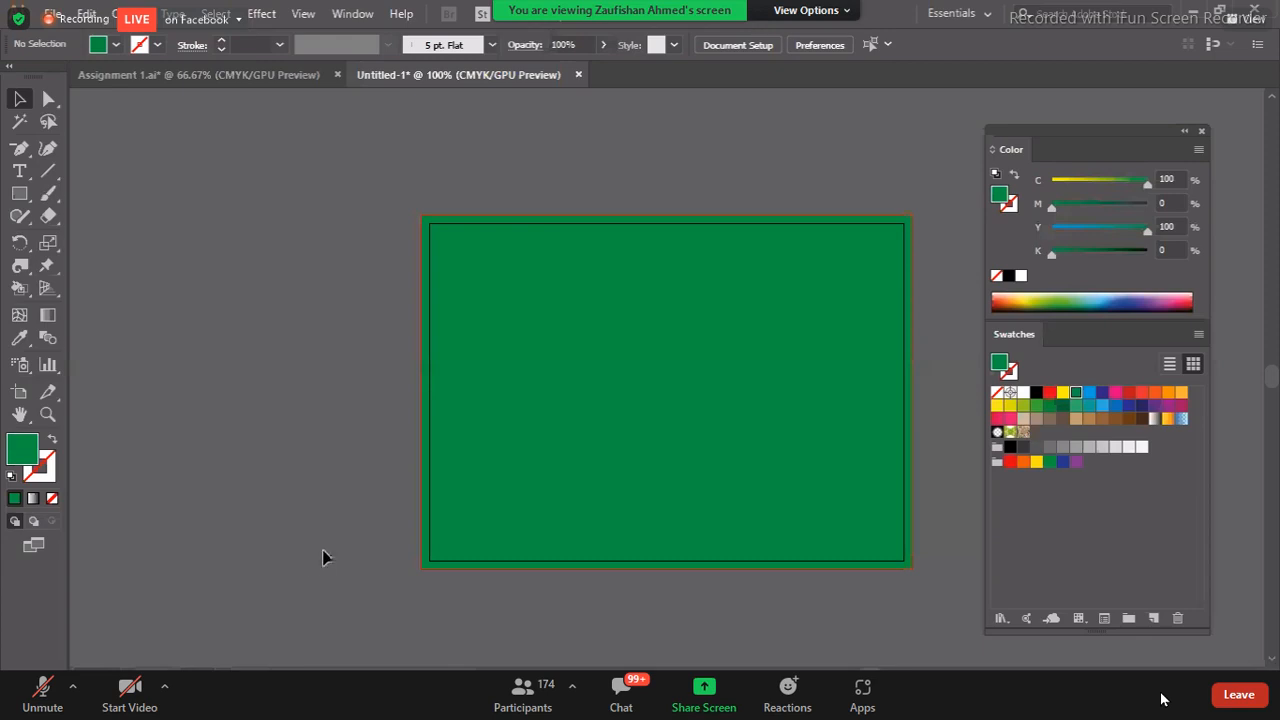
- Shrink the green rectangle to a horizontal strip near the artboard's upper edge, starting at the left bleed line
left_click(583, 349)
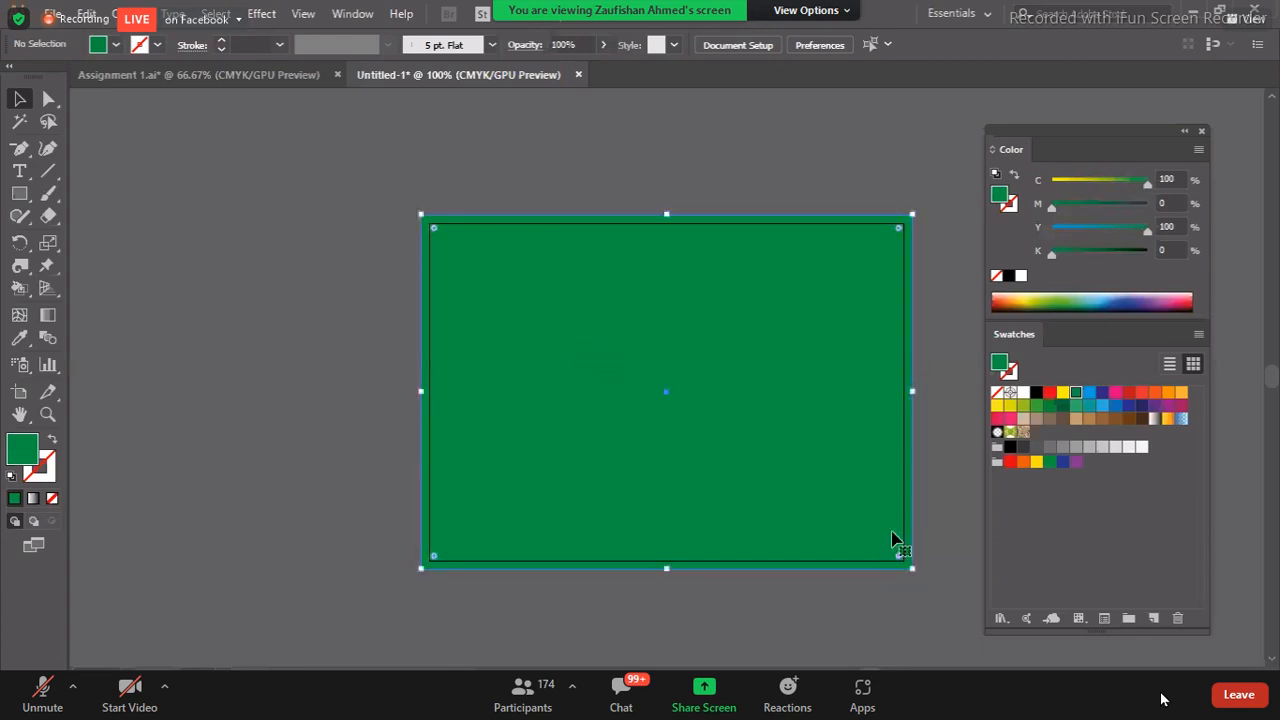
left_click_drag(911, 569, 671, 322)
left_click(590, 305)
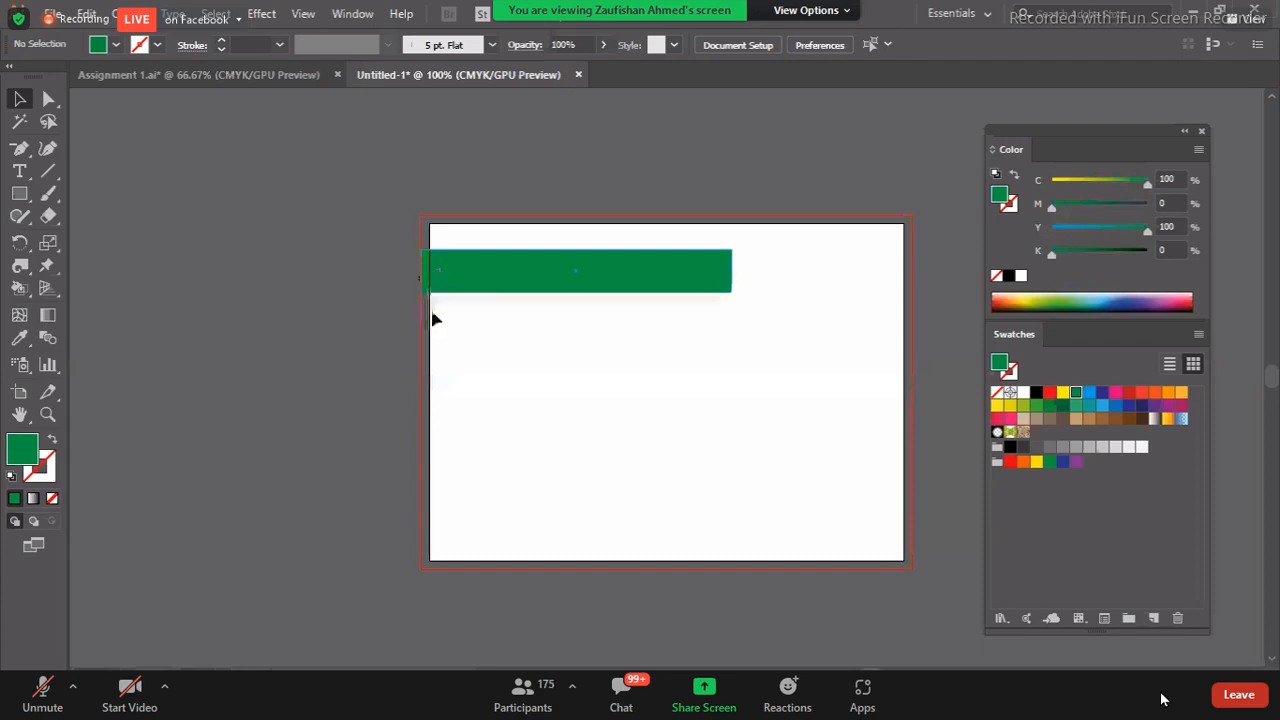
- Demonstrate strip placement by moving it inside the artboard, back to the left bleed line, and flush with the artboard's left edge
left_click_drag(546, 274, 633, 277)
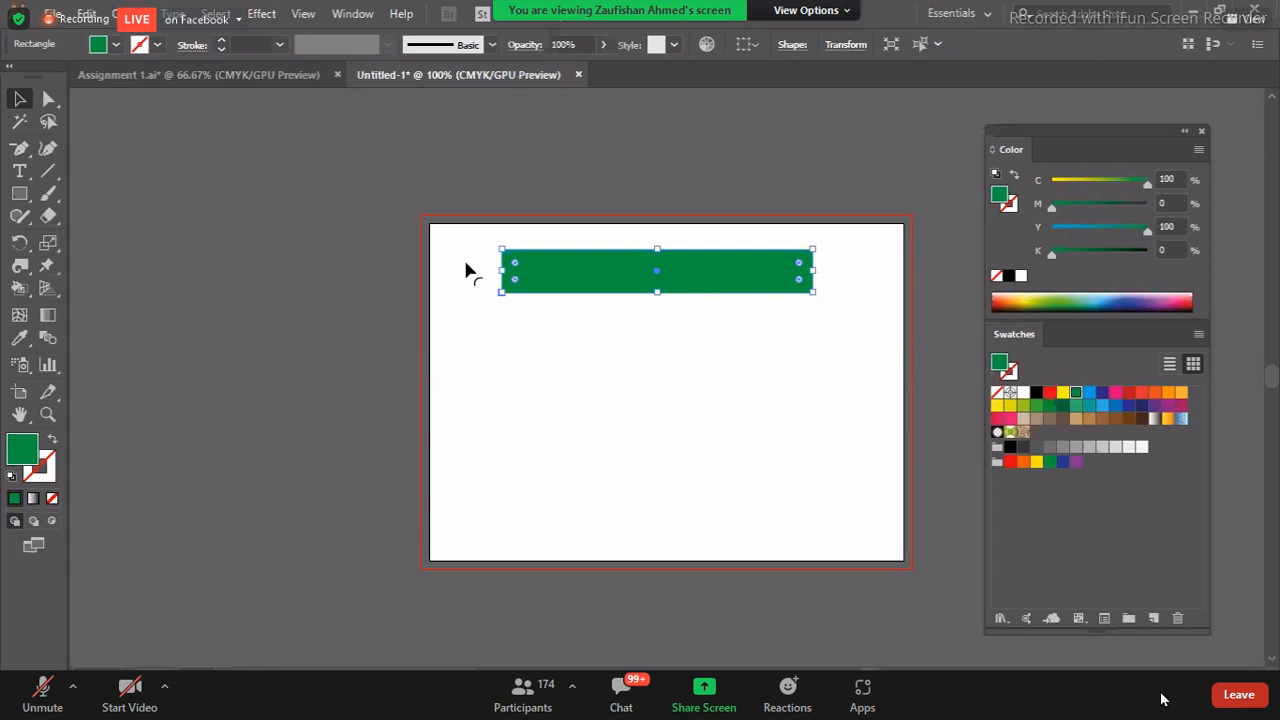
left_click_drag(543, 271, 461, 275)
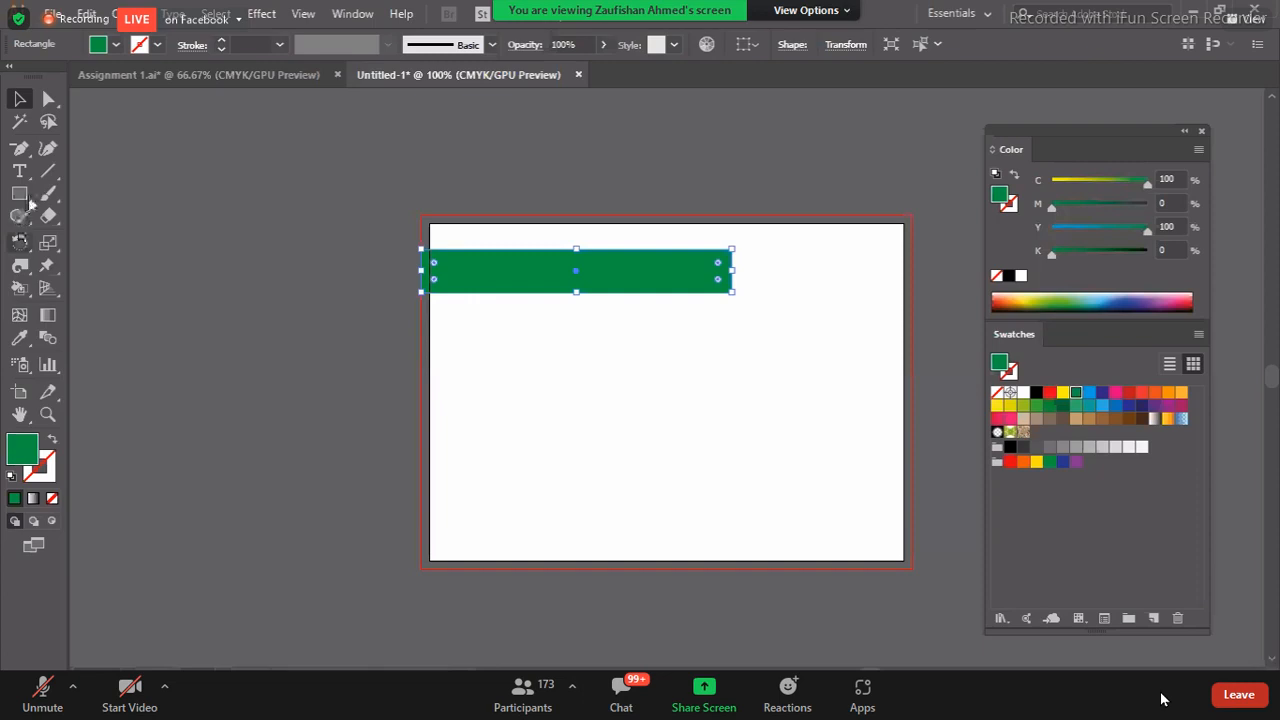
left_click(497, 434)
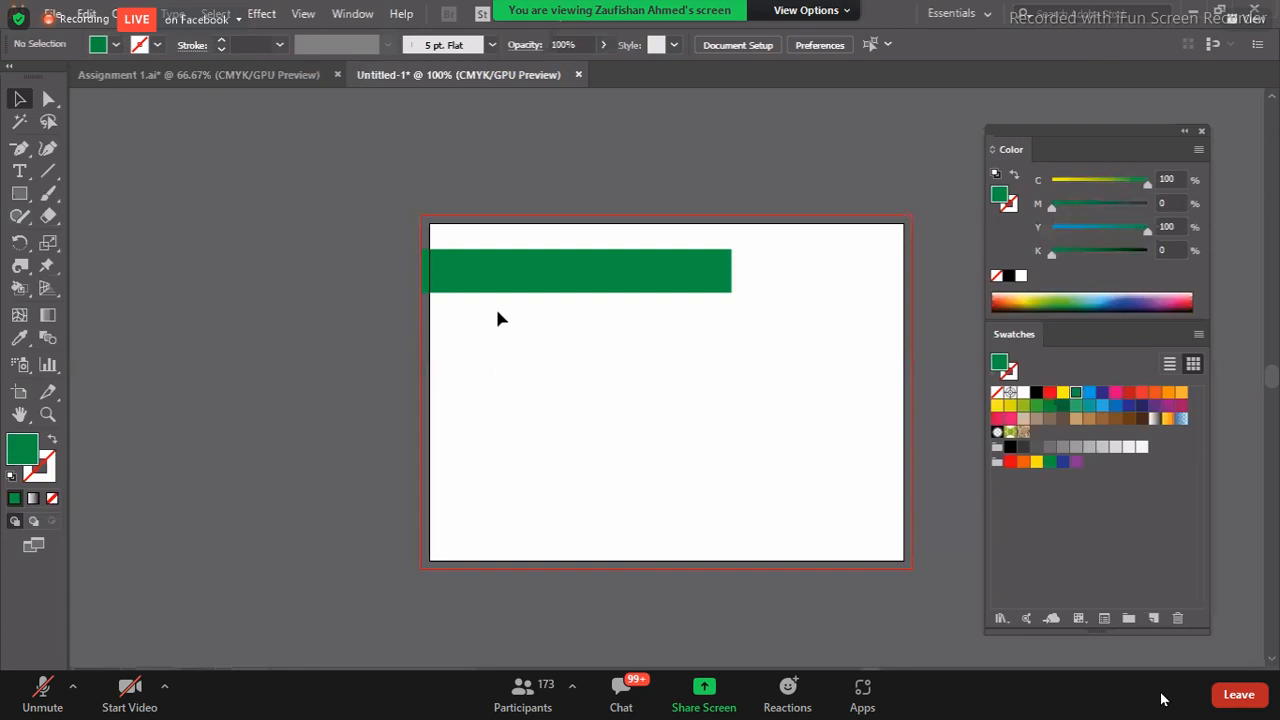
left_click_drag(456, 279, 463, 284)
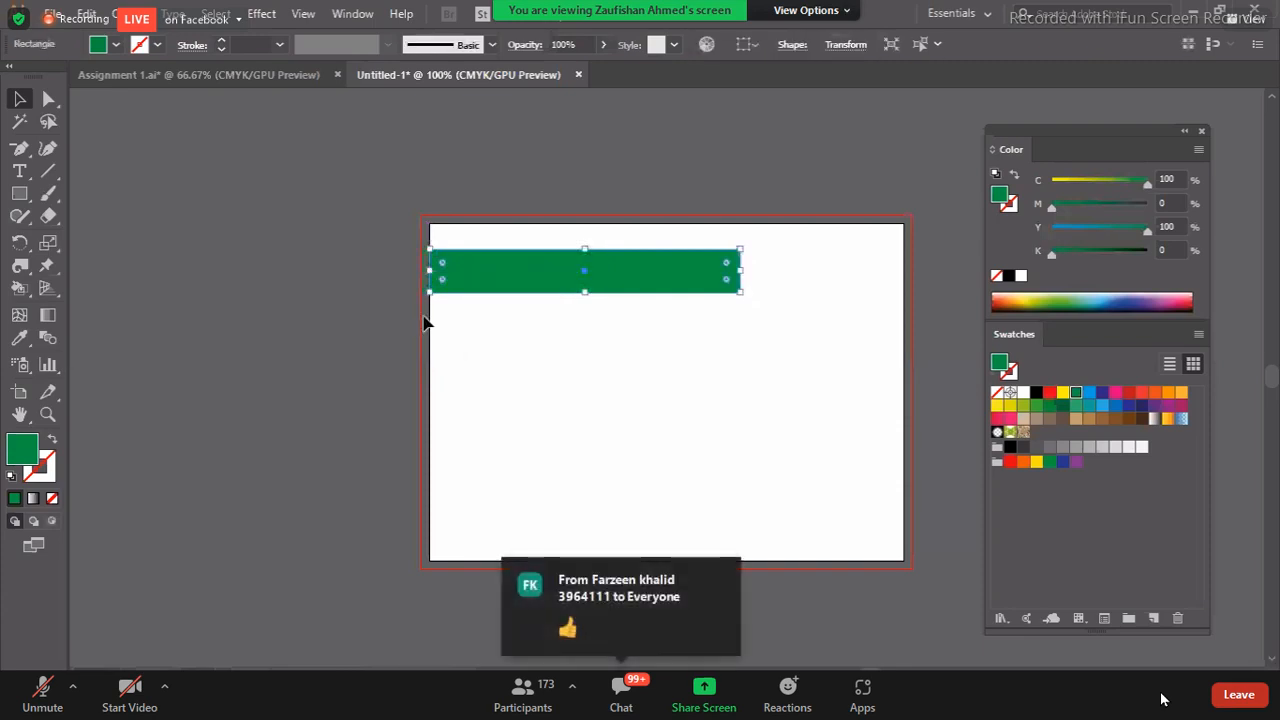
left_click(424, 322)
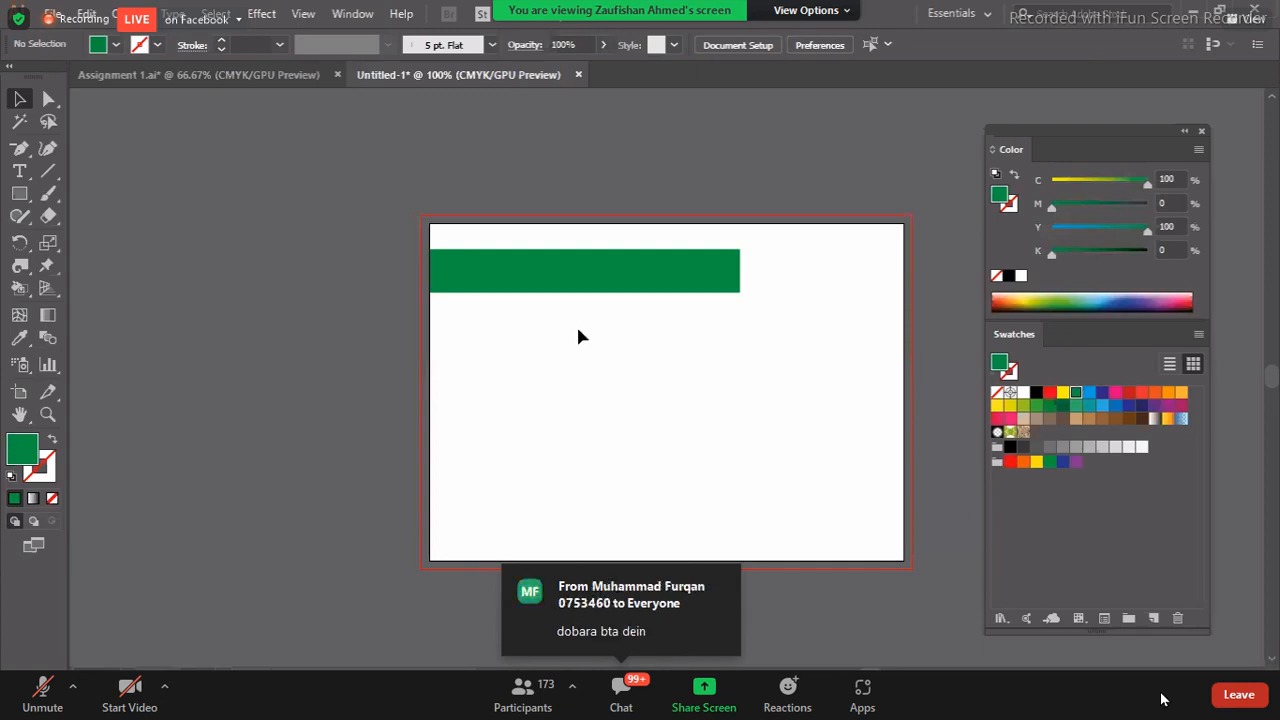
- Move the strip to the upper-left bleed corner and stretch it over the whole bleed area
left_click_drag(472, 262, 460, 230)
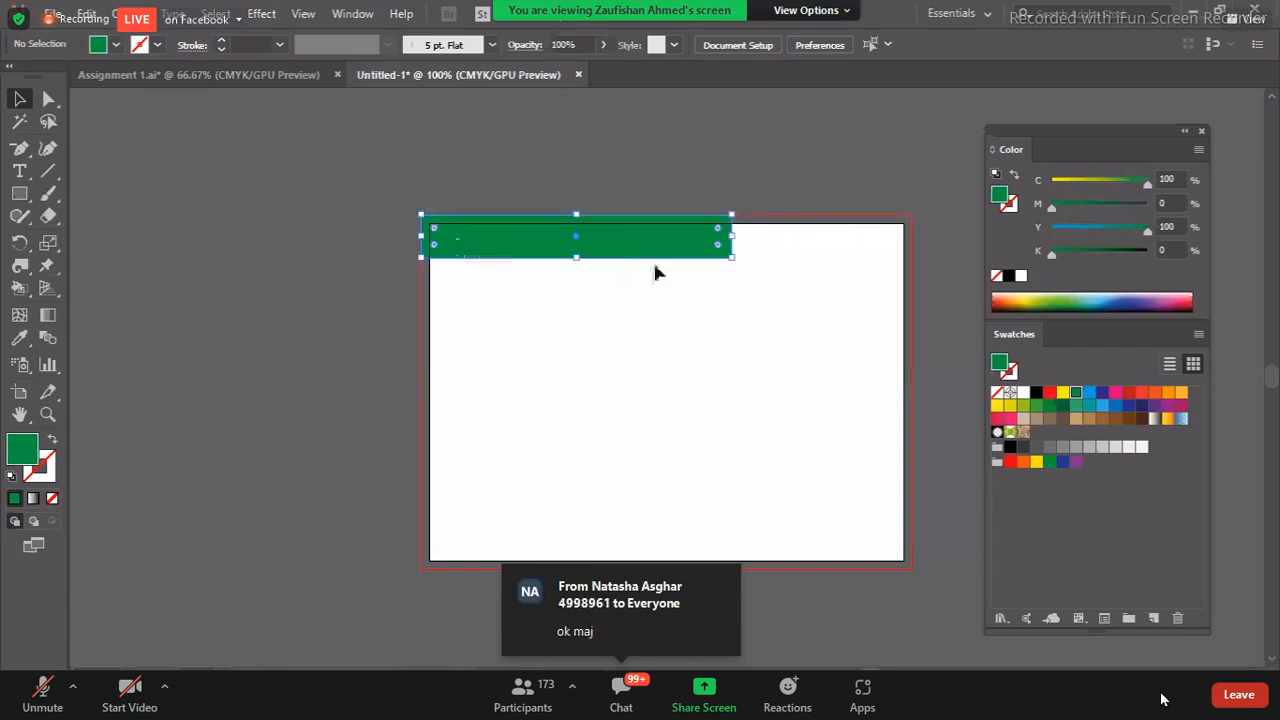
left_click_drag(731, 258, 914, 567)
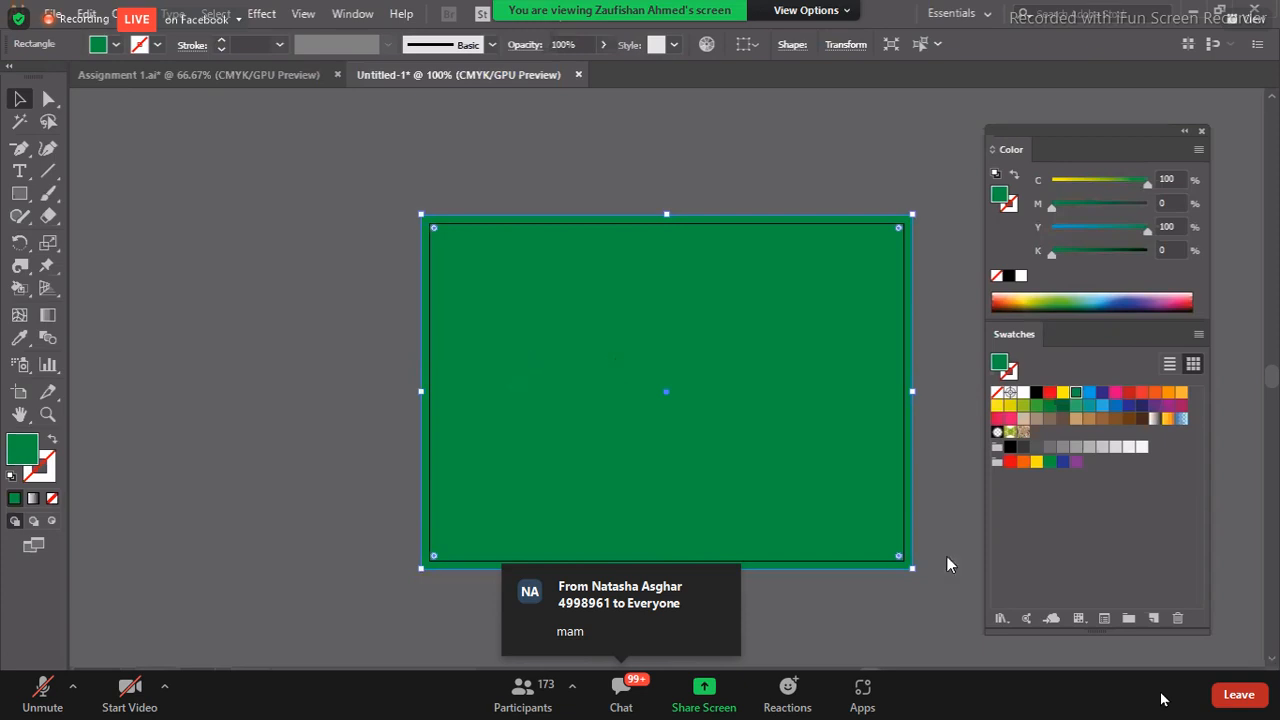
- Reduce the green rectangle to a thin strip near the artboard's upper edge that starts at the left bleed line
left_click_drag(913, 567, 617, 277)
left_click(465, 275)
left_click(538, 348)
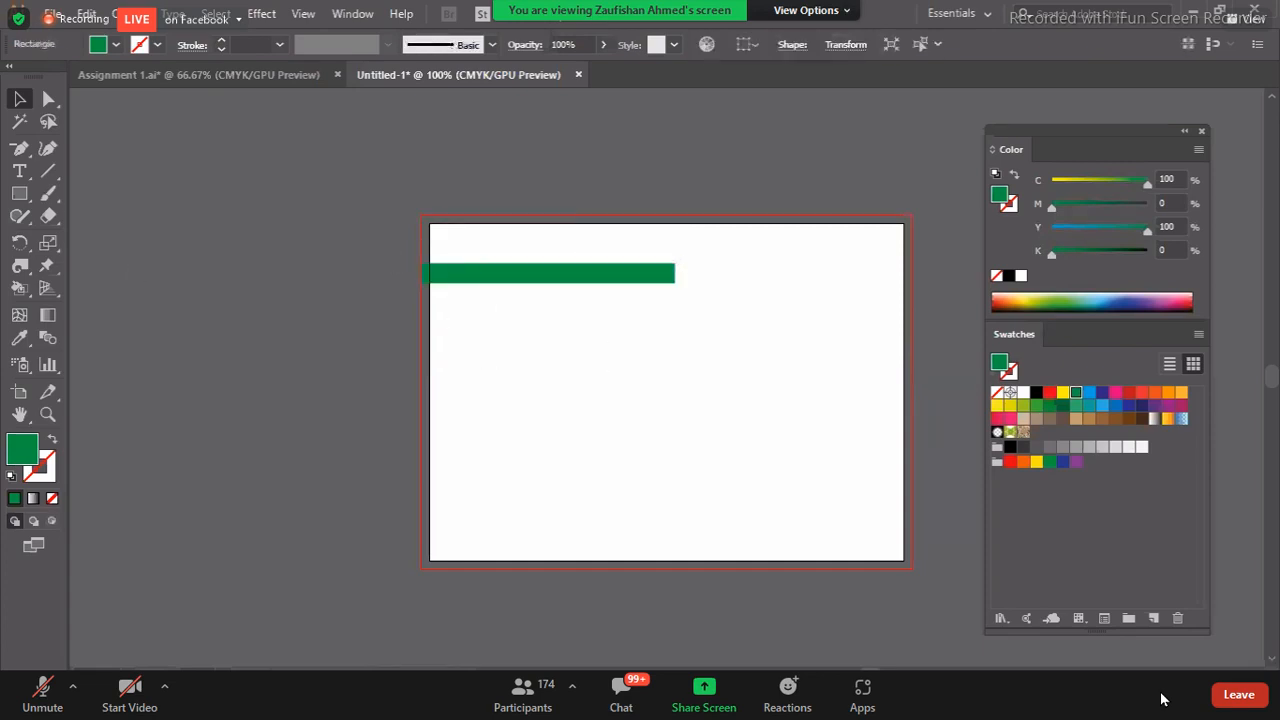
- Place the Bird of Paradise symbol from the Flowers symbol library on the right half of the artboard and close the library
left_click(356, 16)
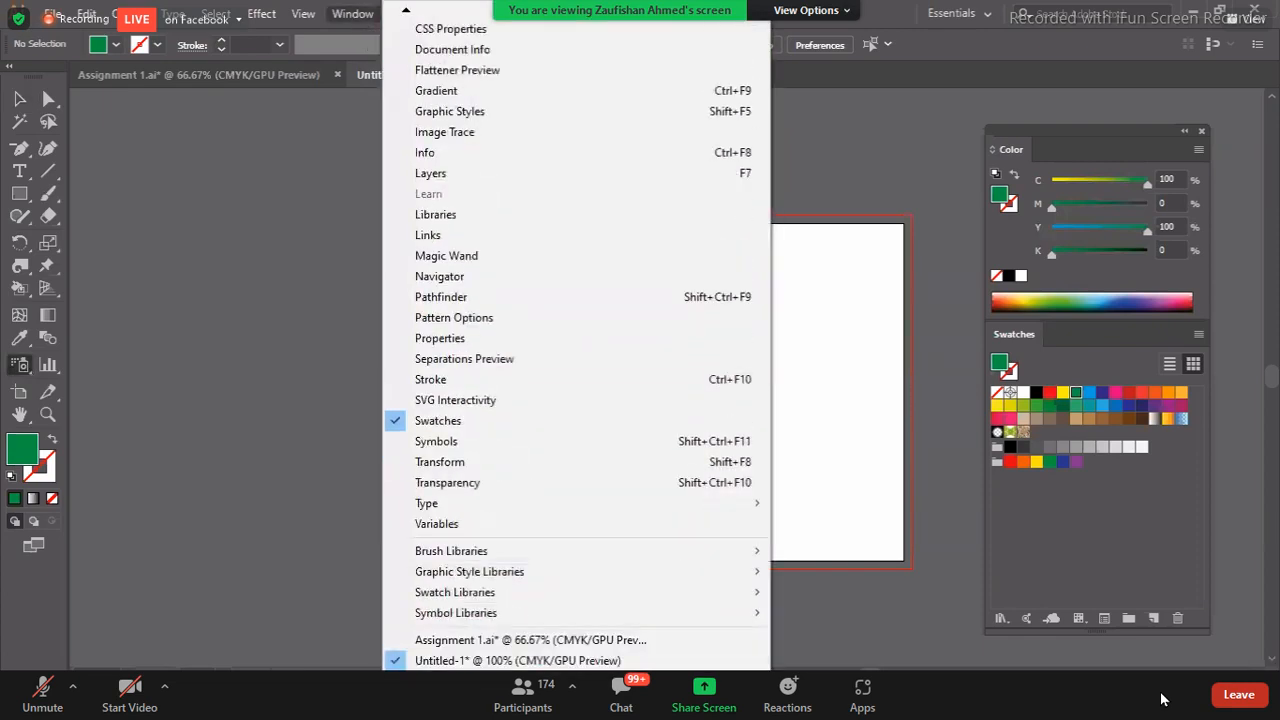
mouse_move(433, 615)
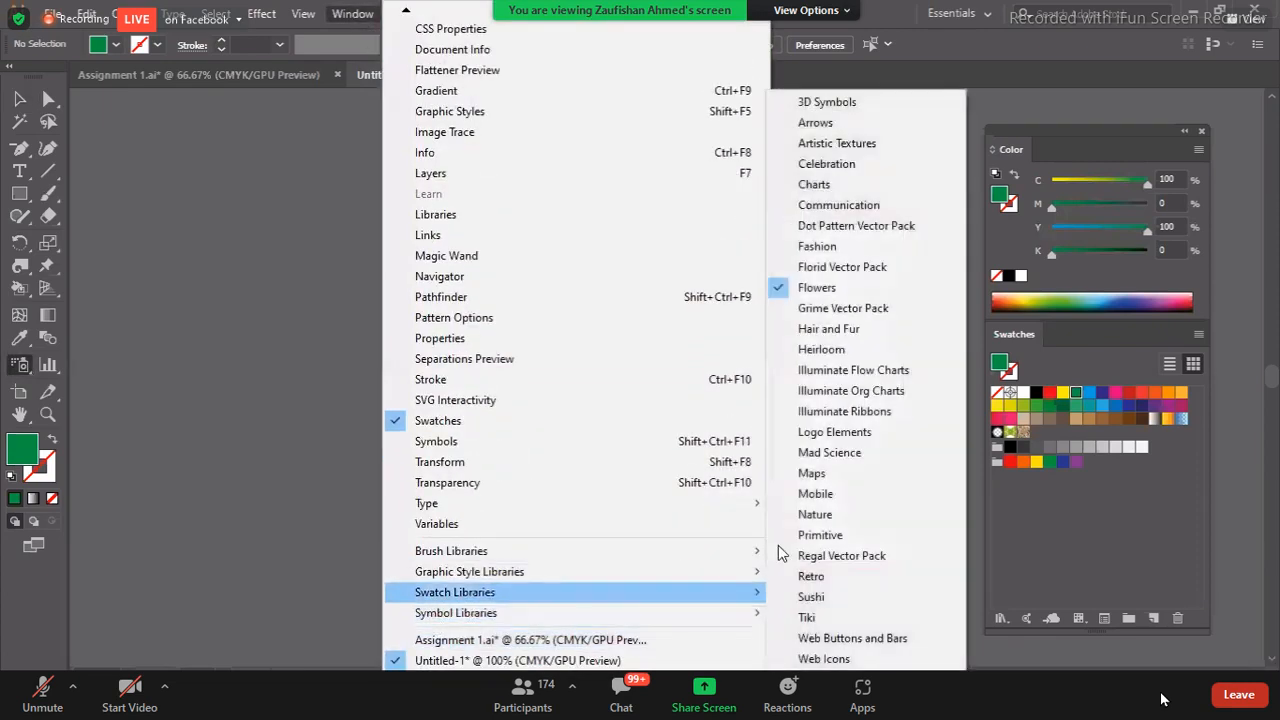
left_click(831, 290)
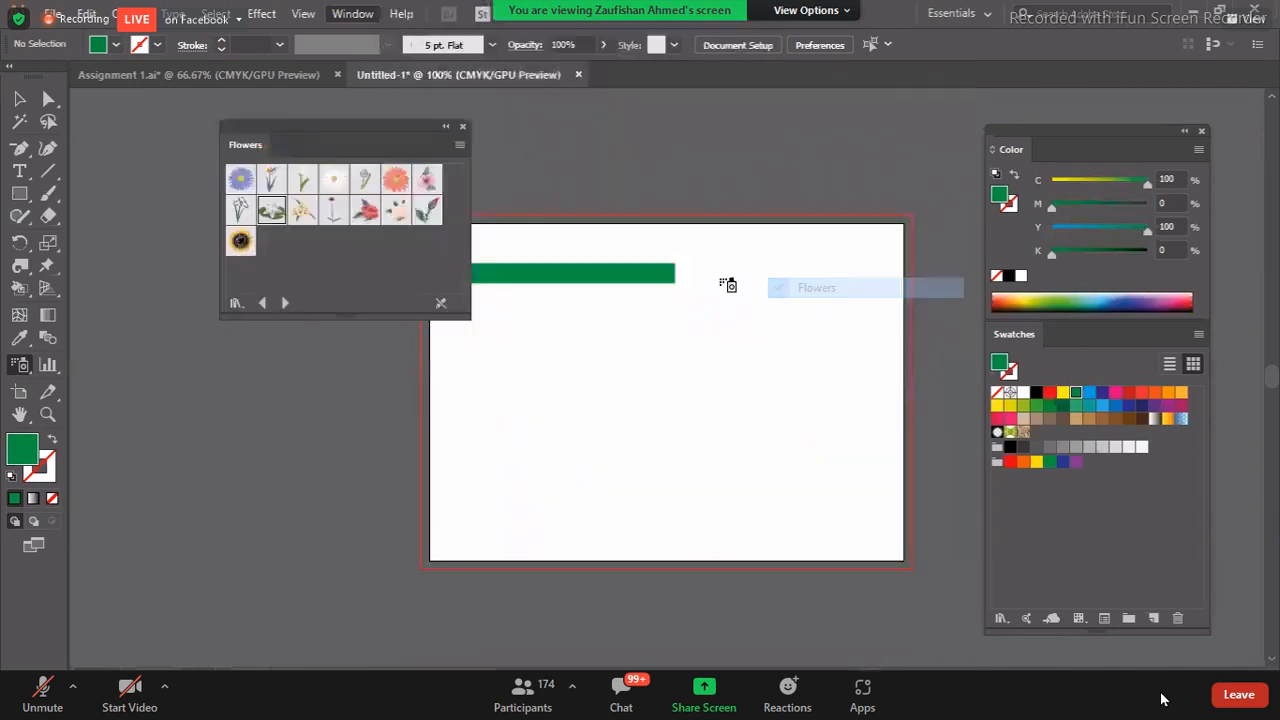
left_click_drag(271, 183, 806, 404)
left_click(19, 98)
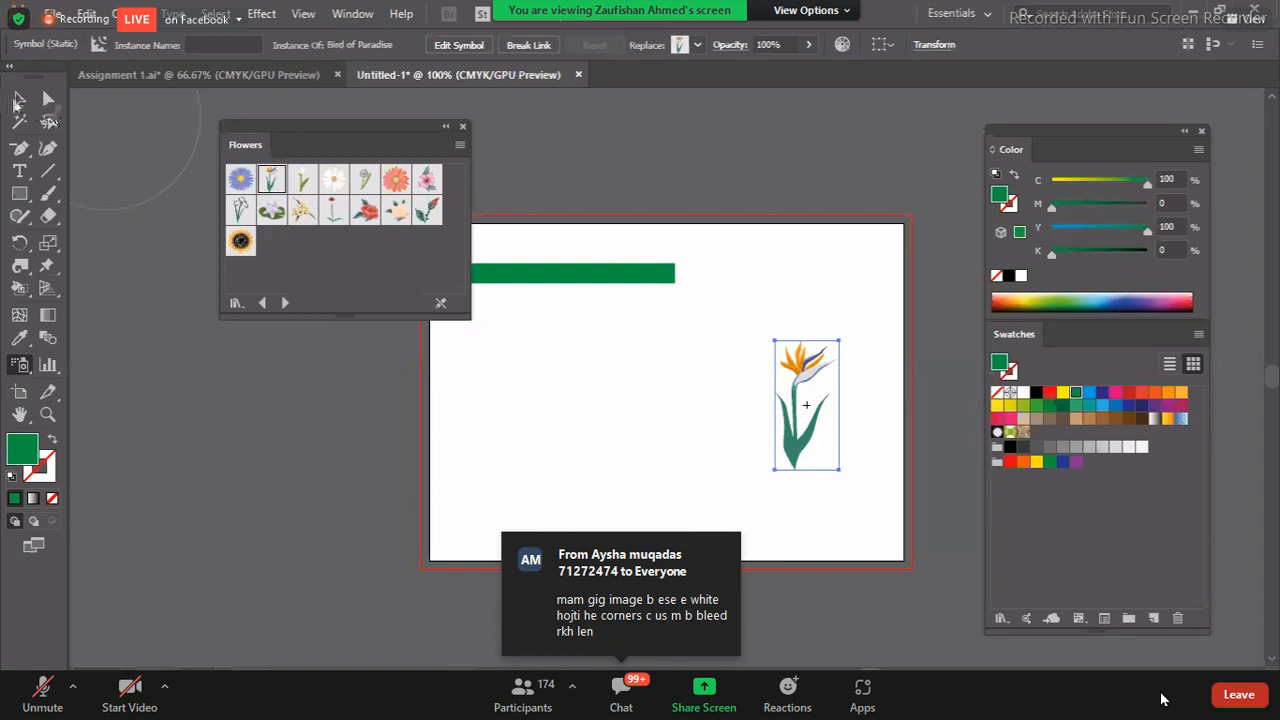
left_click(462, 133)
- Enlarge the flower and position it near the artboard's lower-right corner with its stem tip at the bottom edge
left_click(655, 505)
left_click_drag(812, 536, 597, 416)
left_click_drag(569, 305, 515, 196)
left_click_drag(558, 342, 580, 380)
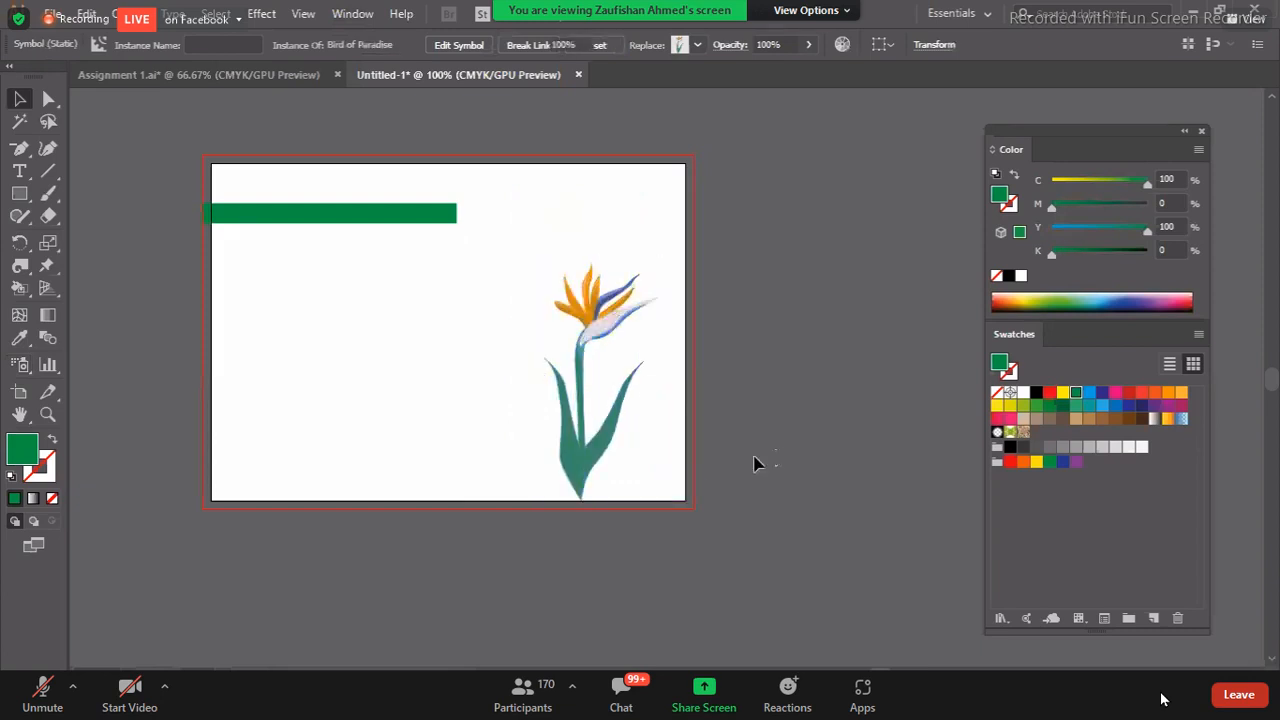
left_click(590, 513)
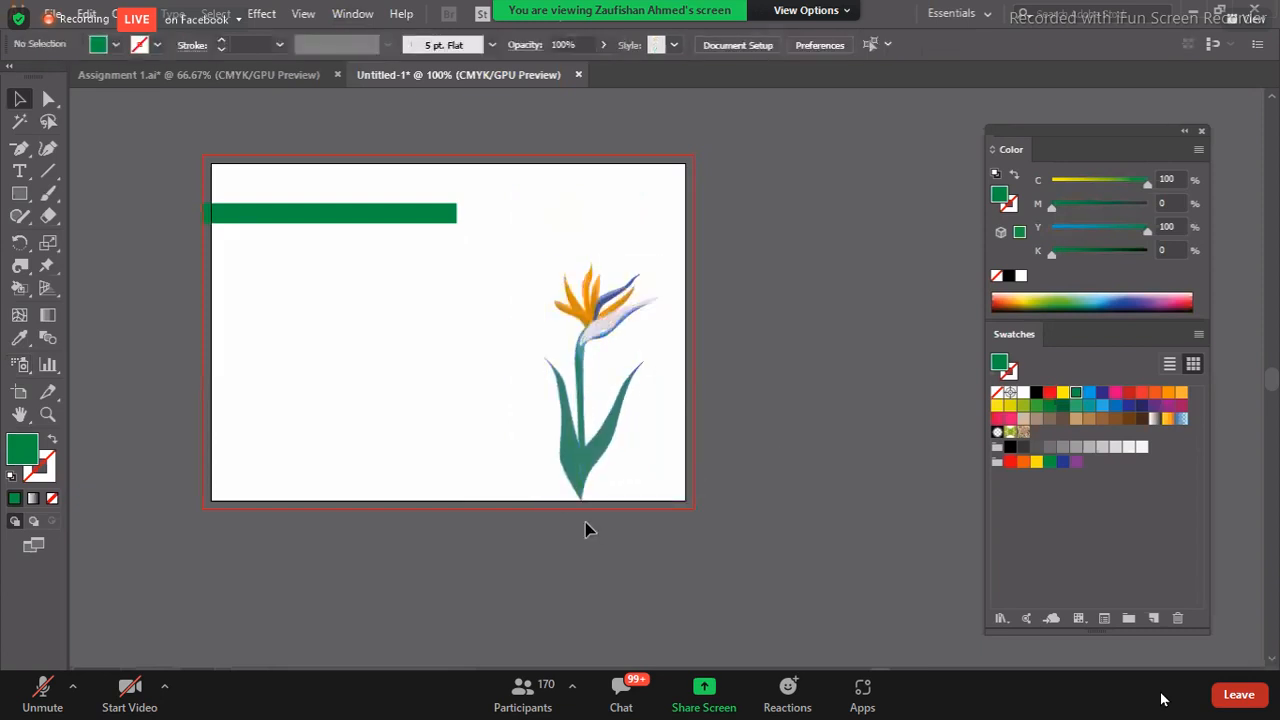
- Extend the flower's stem to the bottom bleed line, shift its petal past the right bleed line, and move it back inside the right edge
key("ctrl+equal")
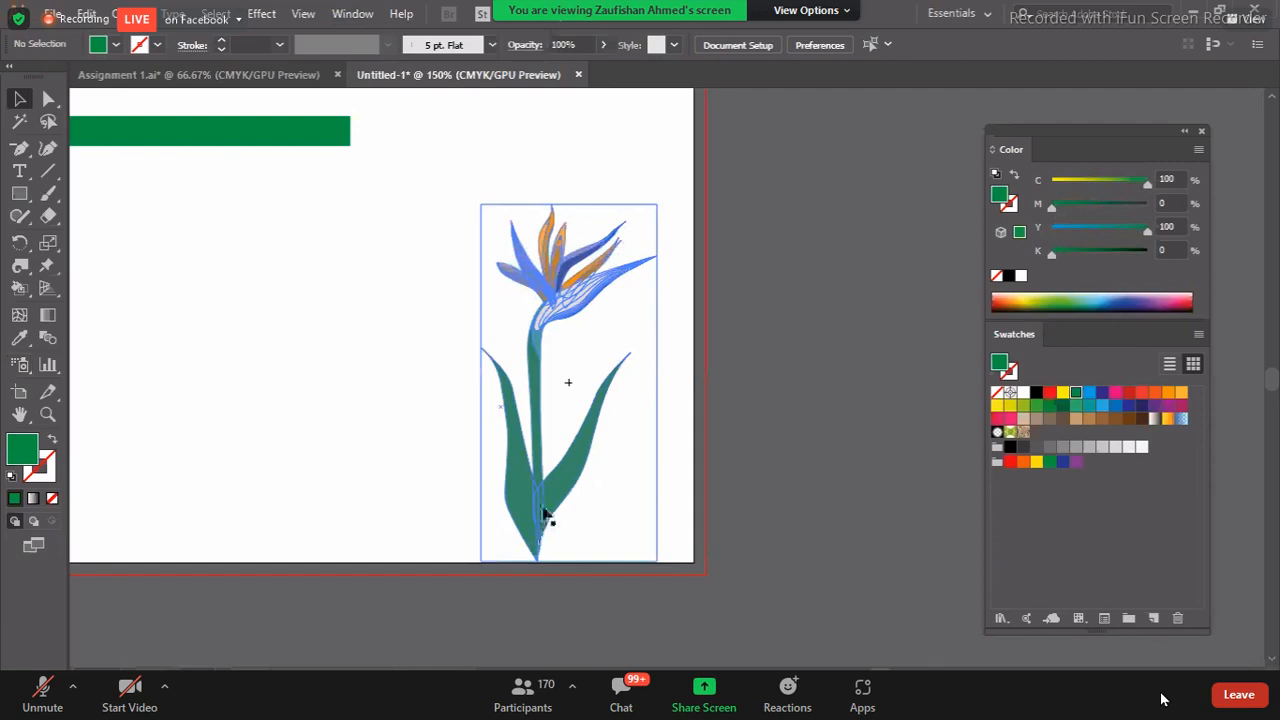
left_click_drag(540, 509, 541, 522)
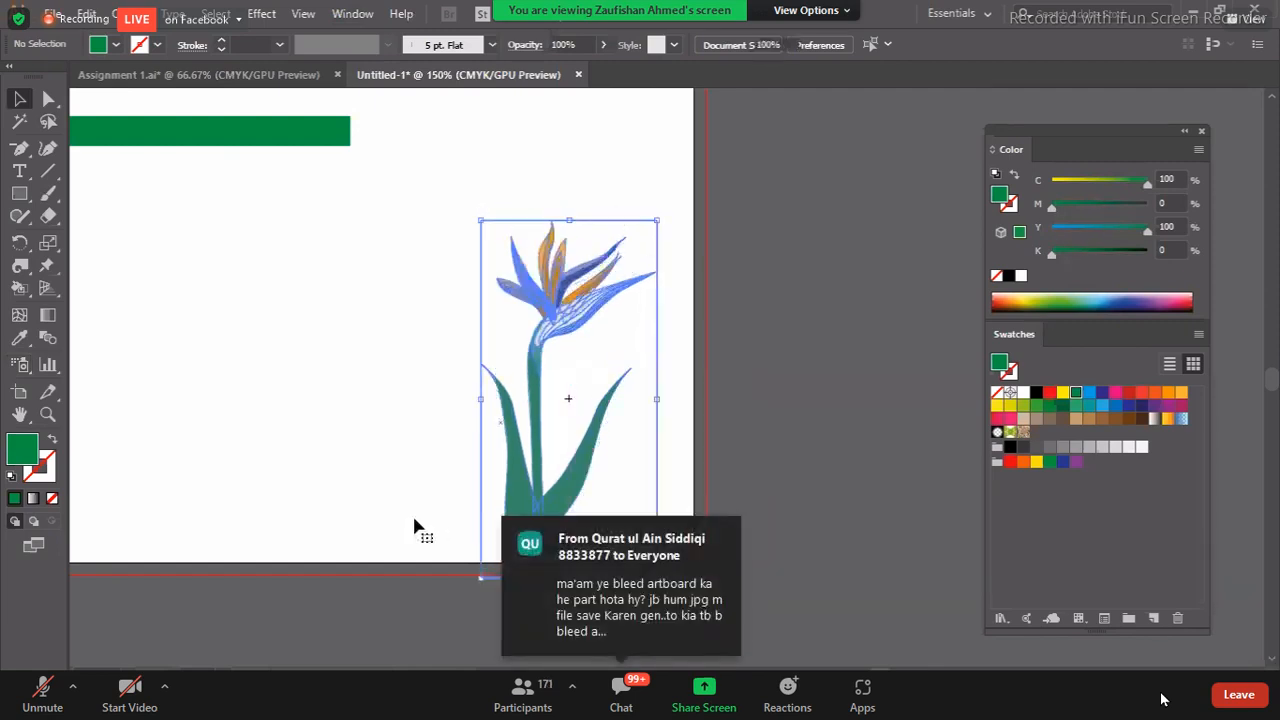
left_click_drag(569, 399, 632, 398)
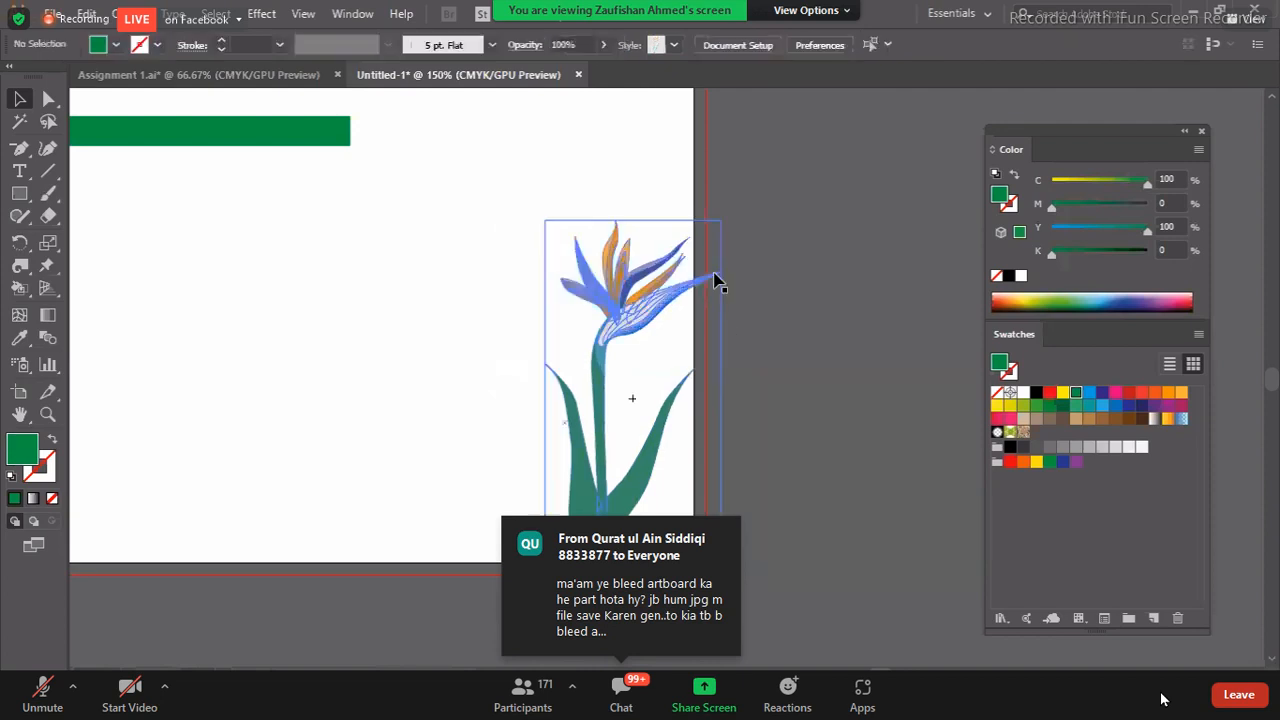
left_click_drag(592, 516, 541, 516)
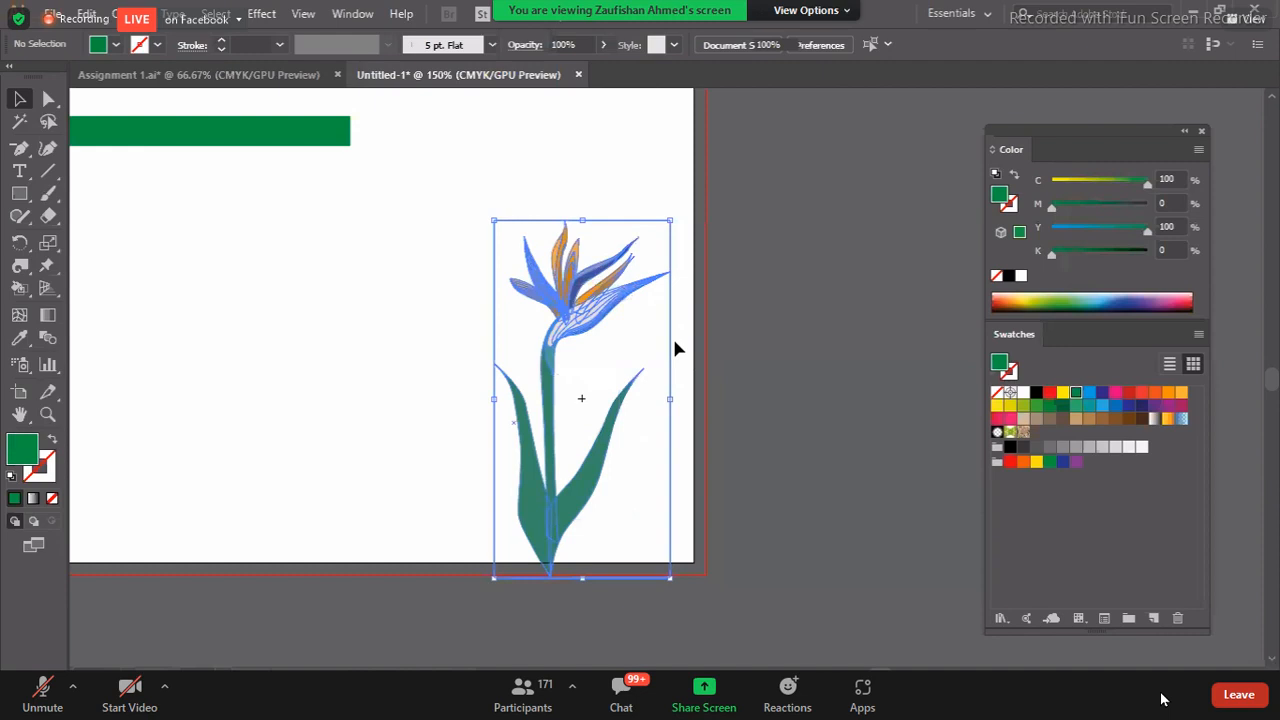
left_click(800, 352)
- Move the flower up fully inside the artboard, and lower it again until the stem tip meets the artboard's bottom edge
left_click_drag(545, 533, 545, 491)
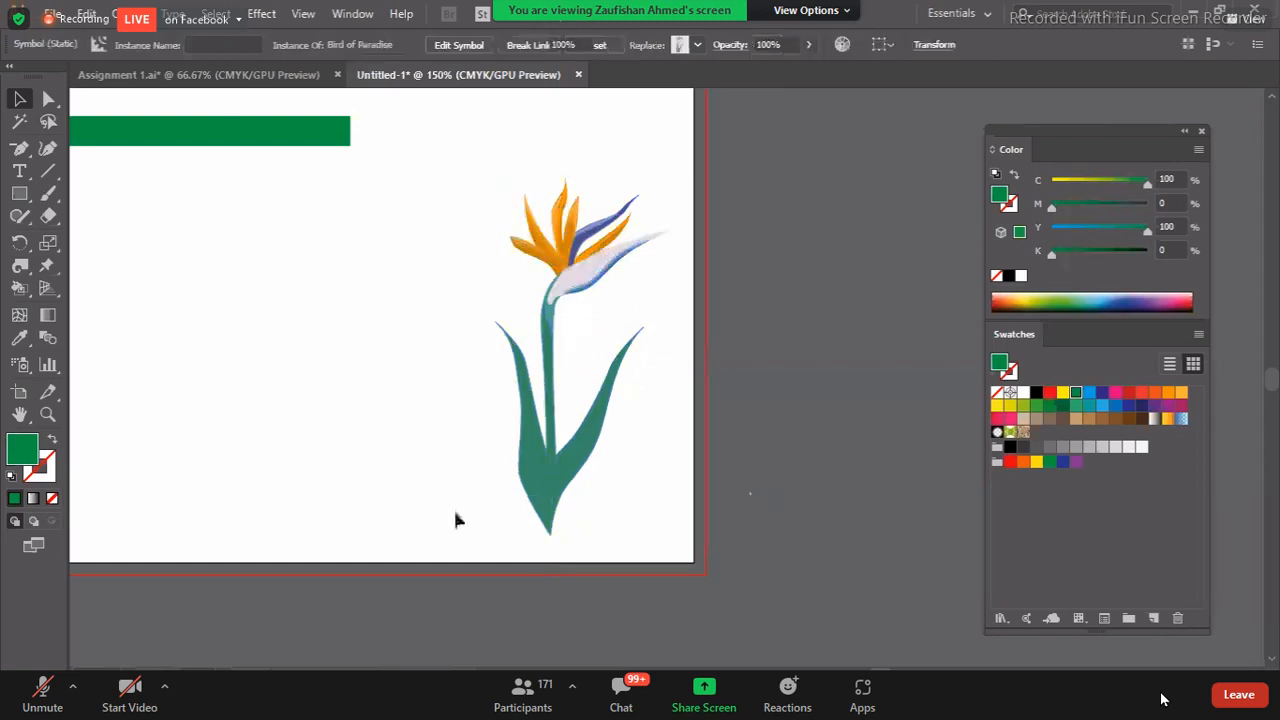
left_click(537, 491)
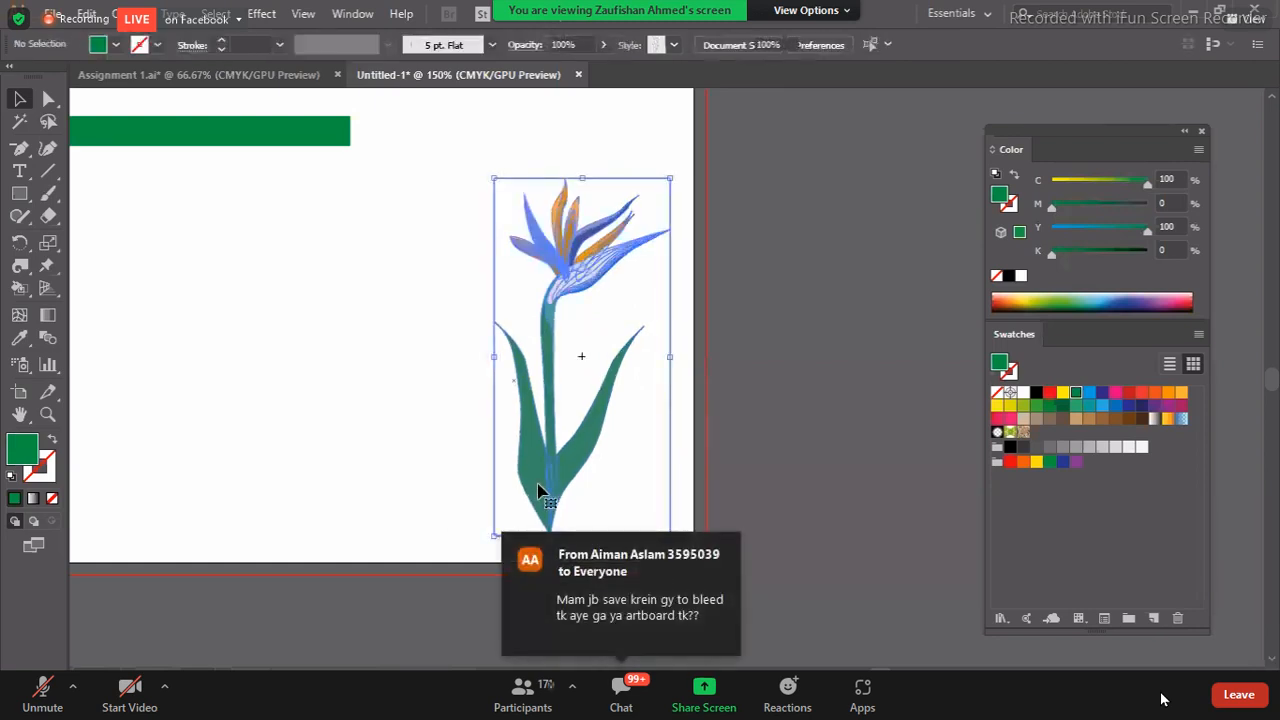
left_click_drag(537, 491, 540, 517)
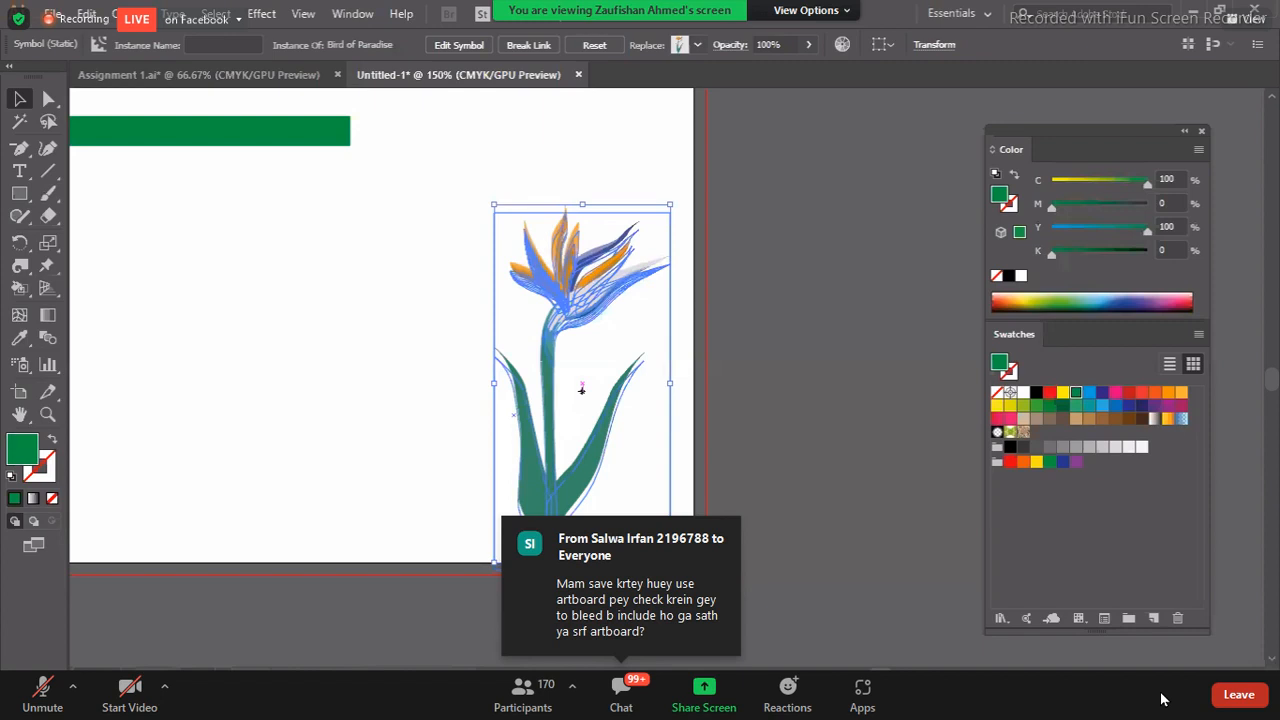
left_click(375, 606)
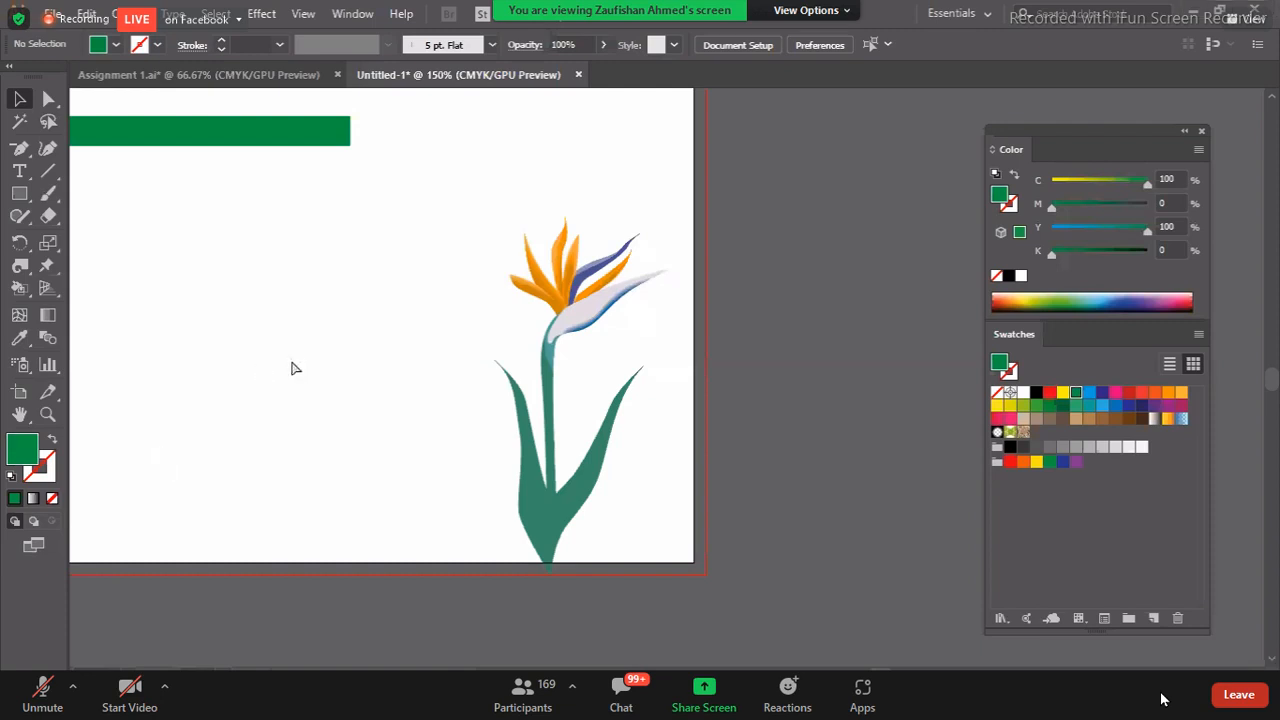
- Save the document as Untitled-1.ai in the Downloads folder with the Illustrator CC version and default options
key("ctrl+0")
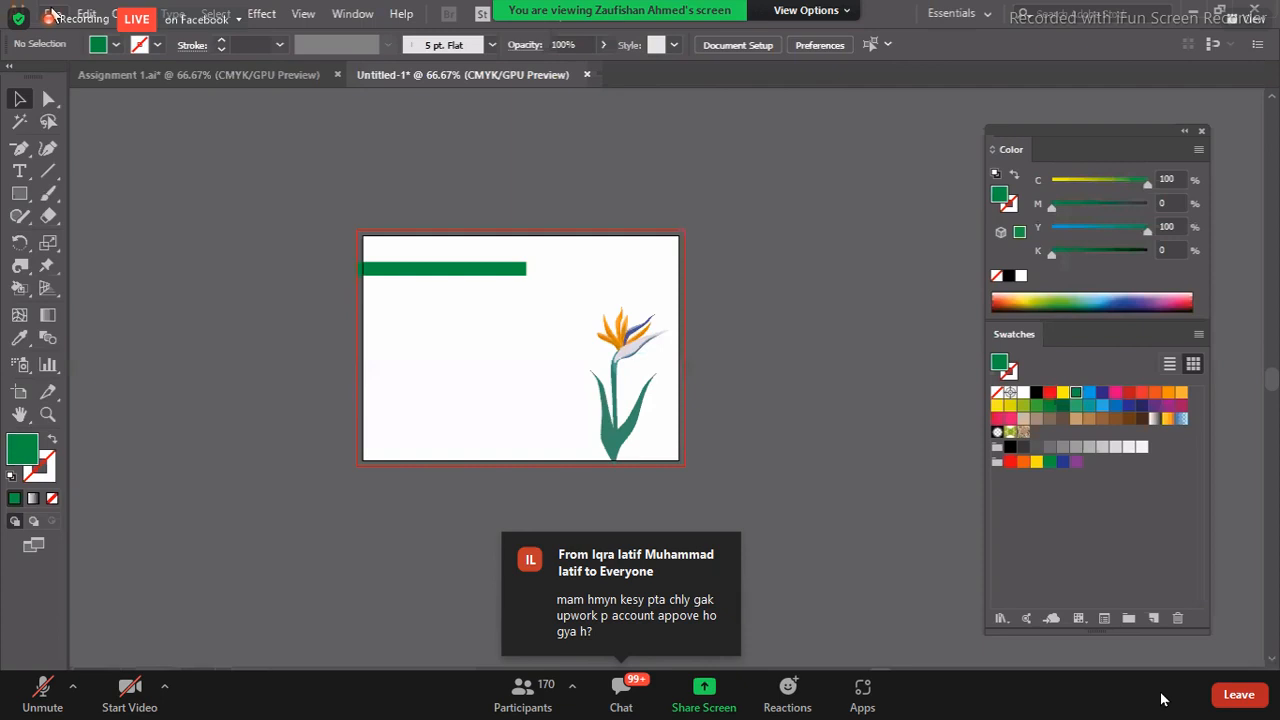
left_click(52, 14)
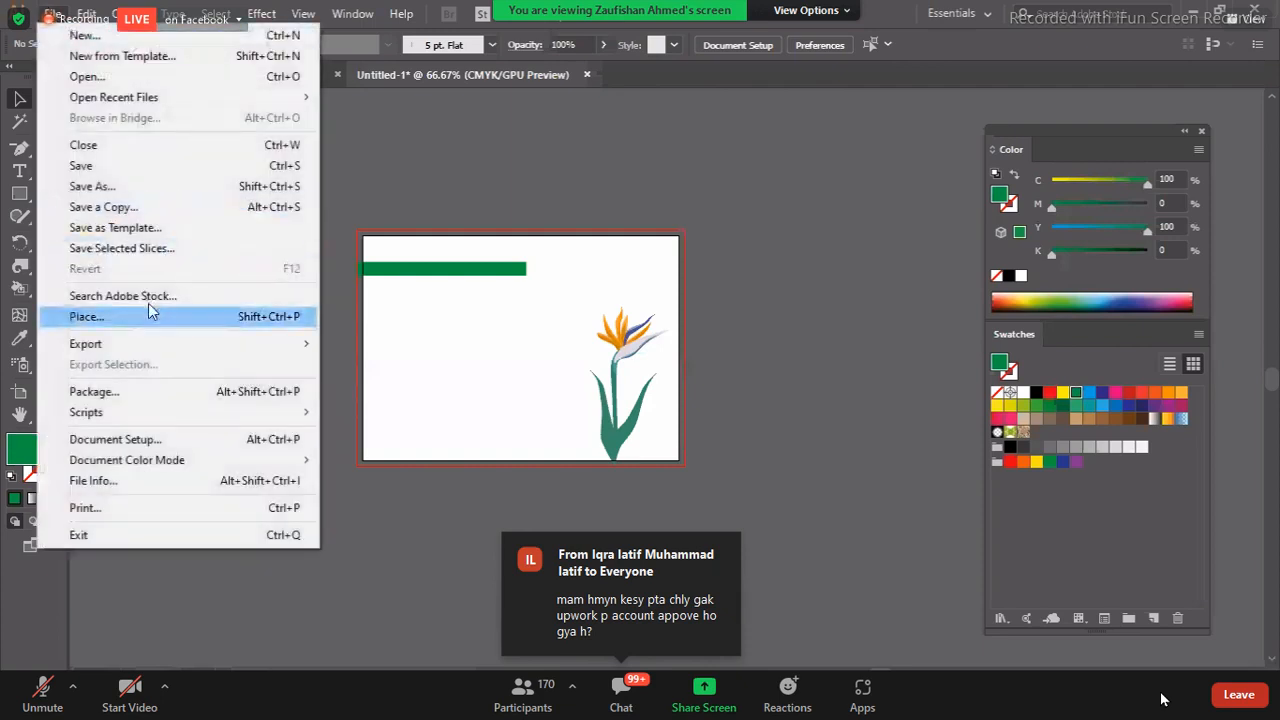
left_click(105, 188)
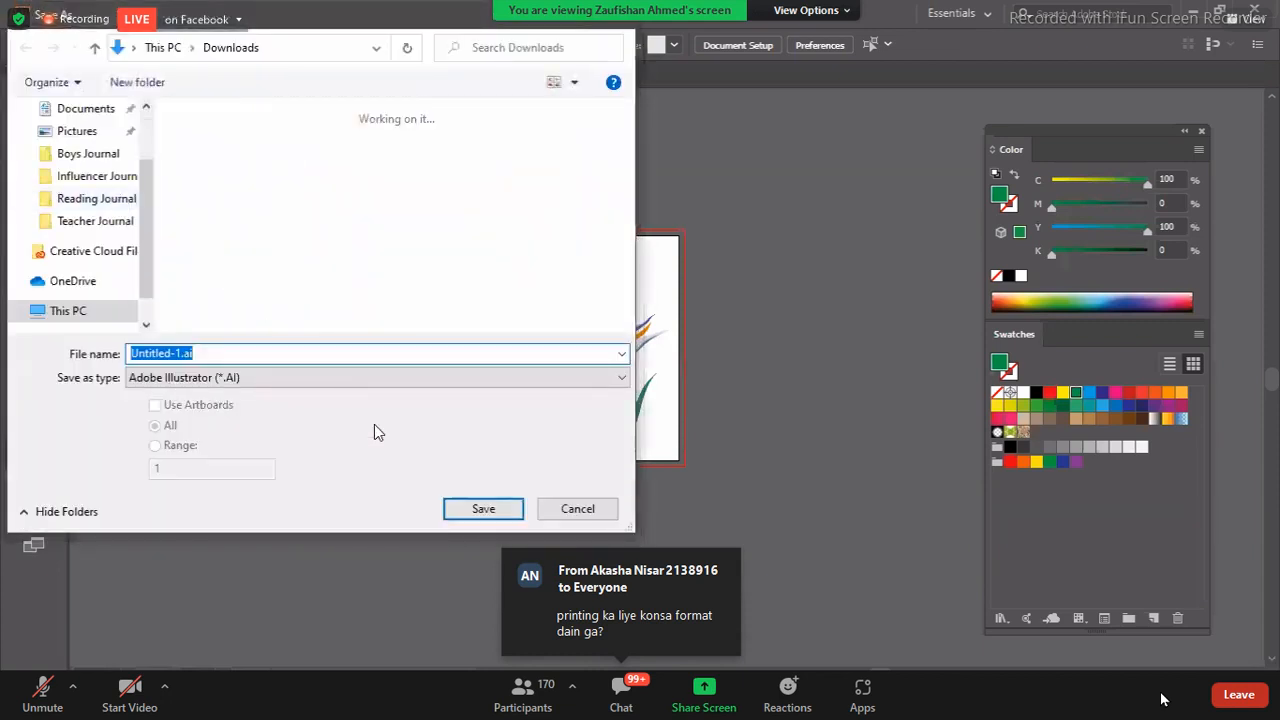
left_click(492, 512)
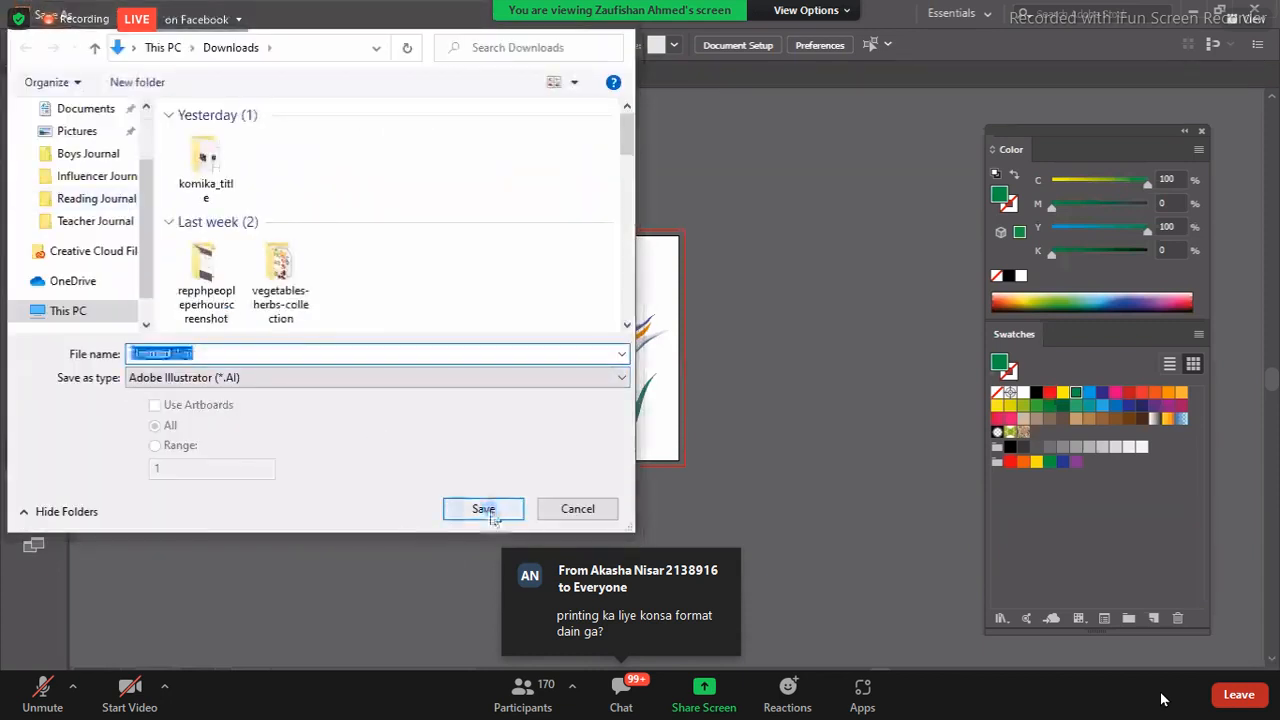
left_click(700, 418)
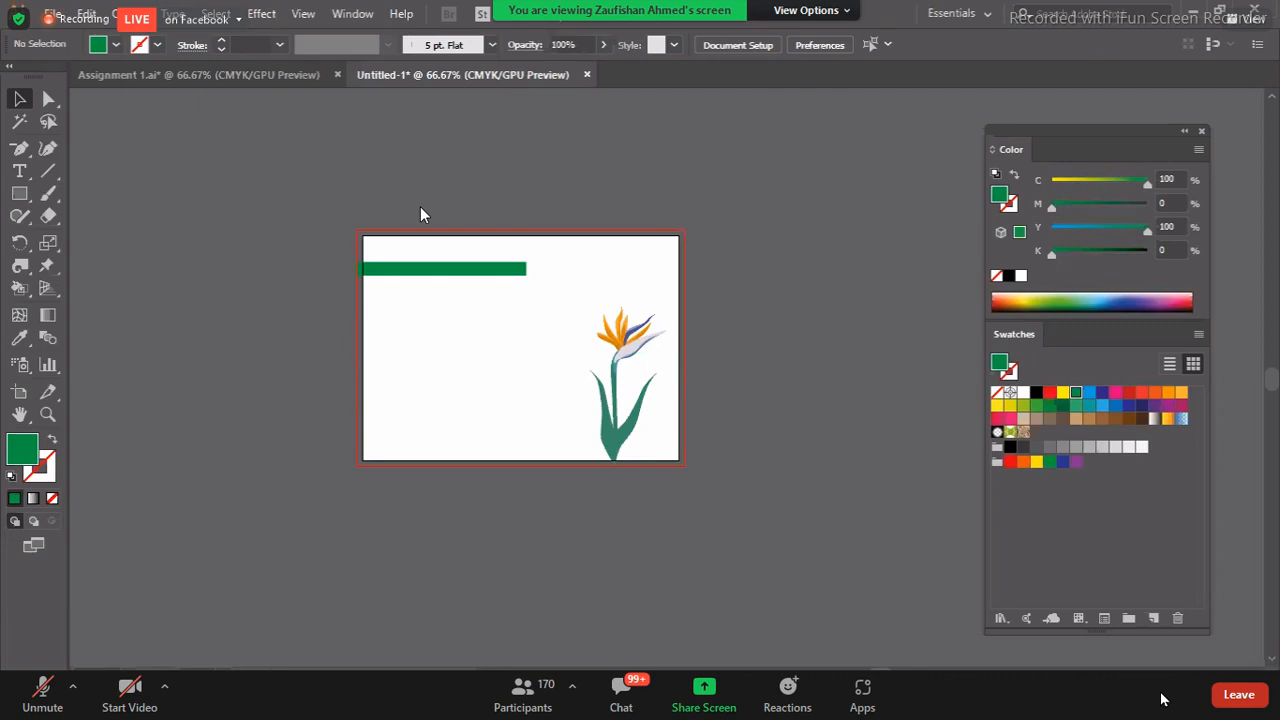
key("f")
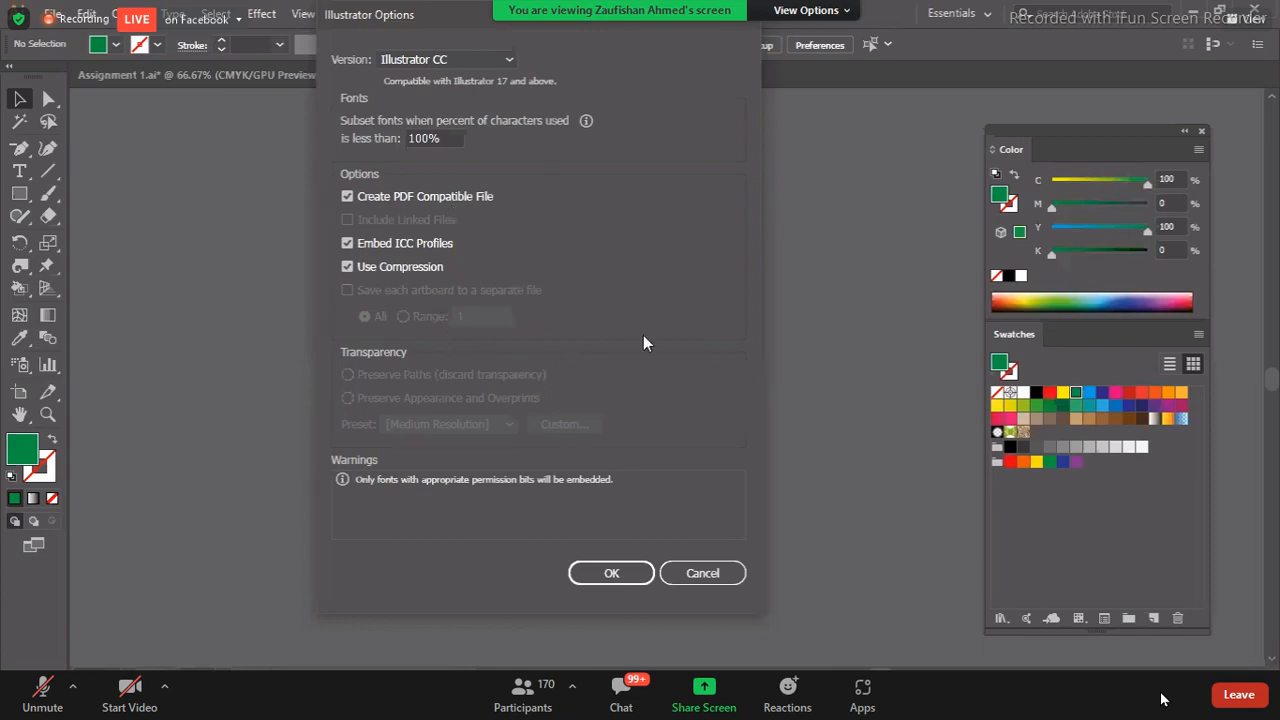
left_click(611, 572)
left_click(605, 573)
left_click(636, 578)
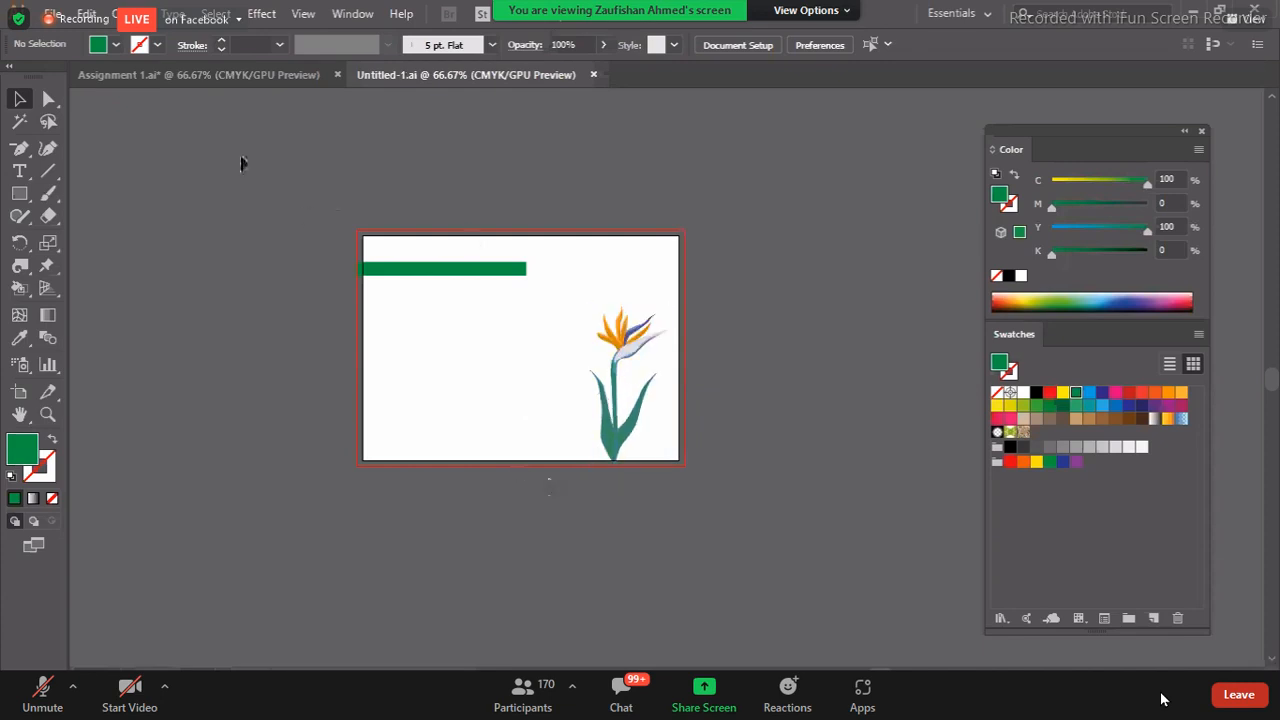
- Export the artwork to the Downloads folder as a JPEG named Untitled-1.jpg
left_click(53, 15)
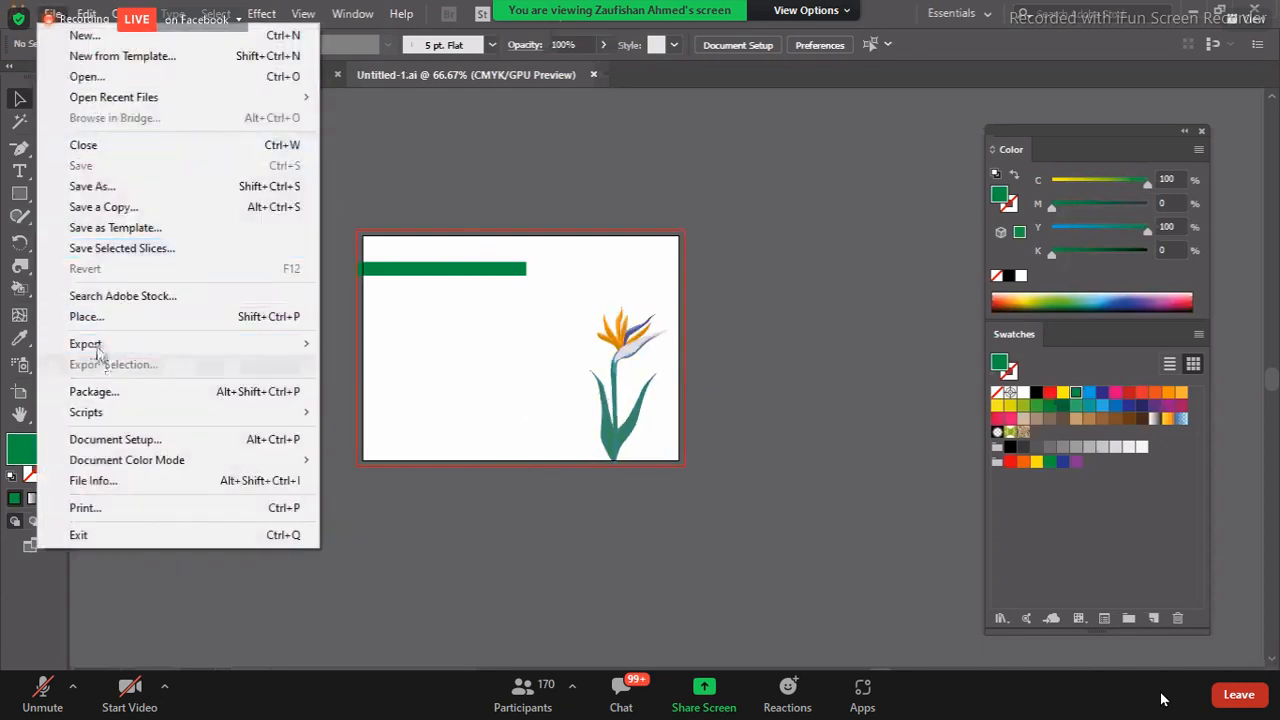
mouse_move(98, 349)
left_click(405, 365)
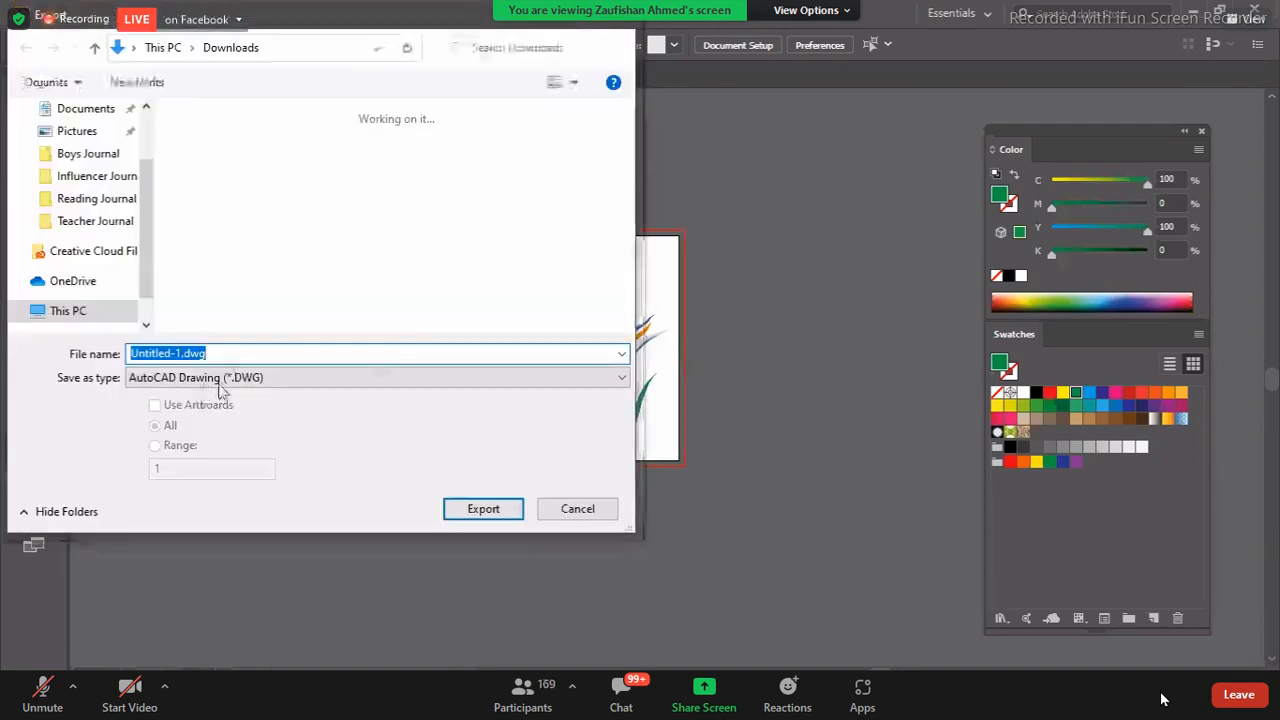
left_click(239, 381)
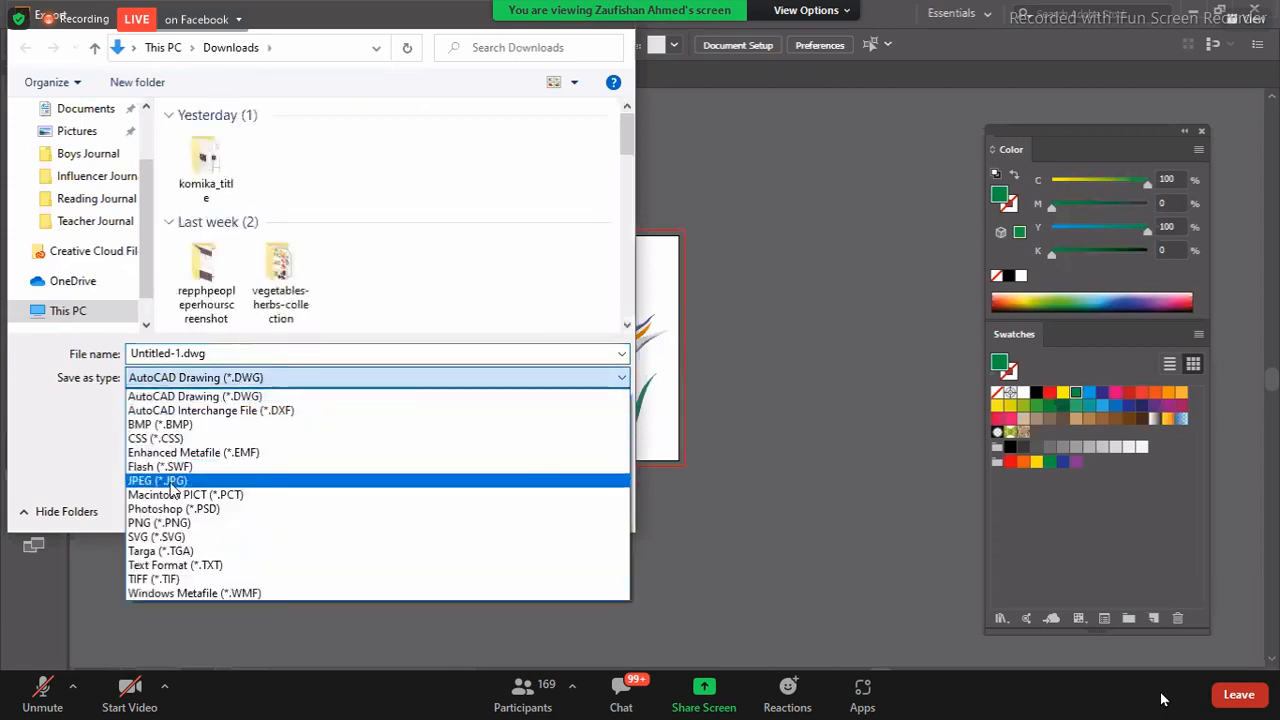
left_click(170, 482)
left_click(205, 406)
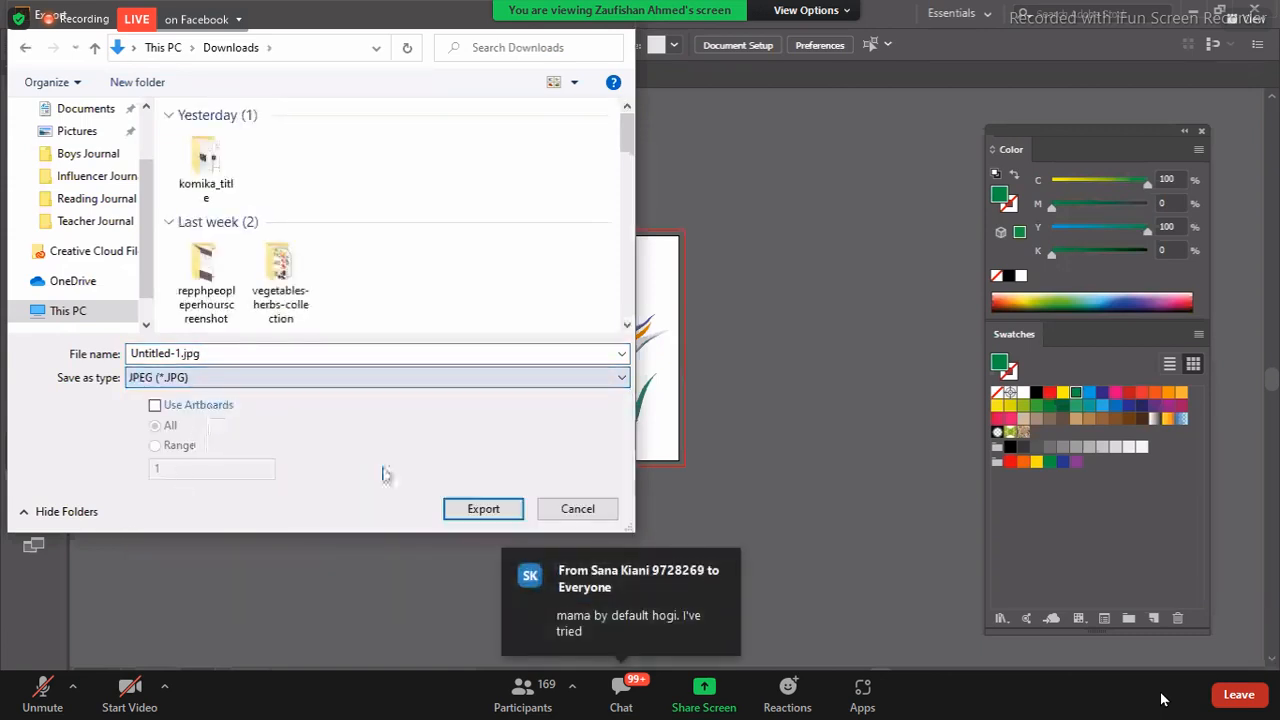
left_click(468, 512)
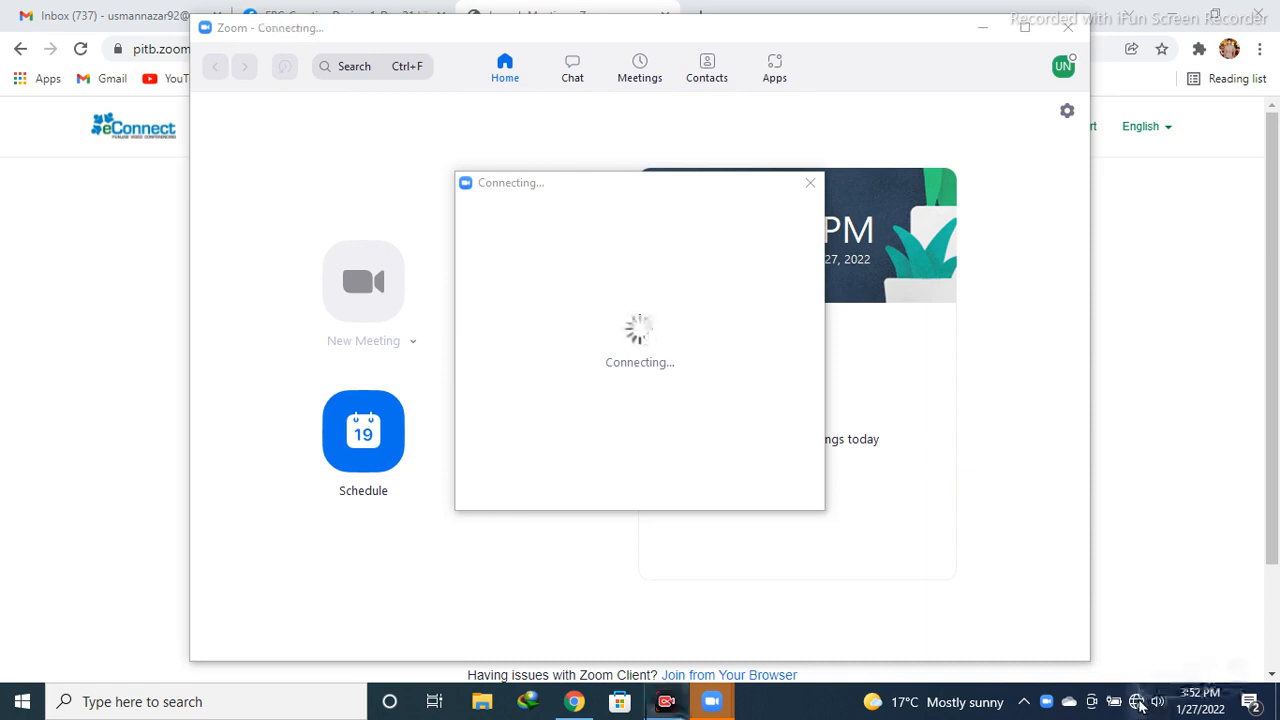
- Switch to the Windows network settings, turn Wi-Fi off and back on, and close the network list
left_click(1137, 702)
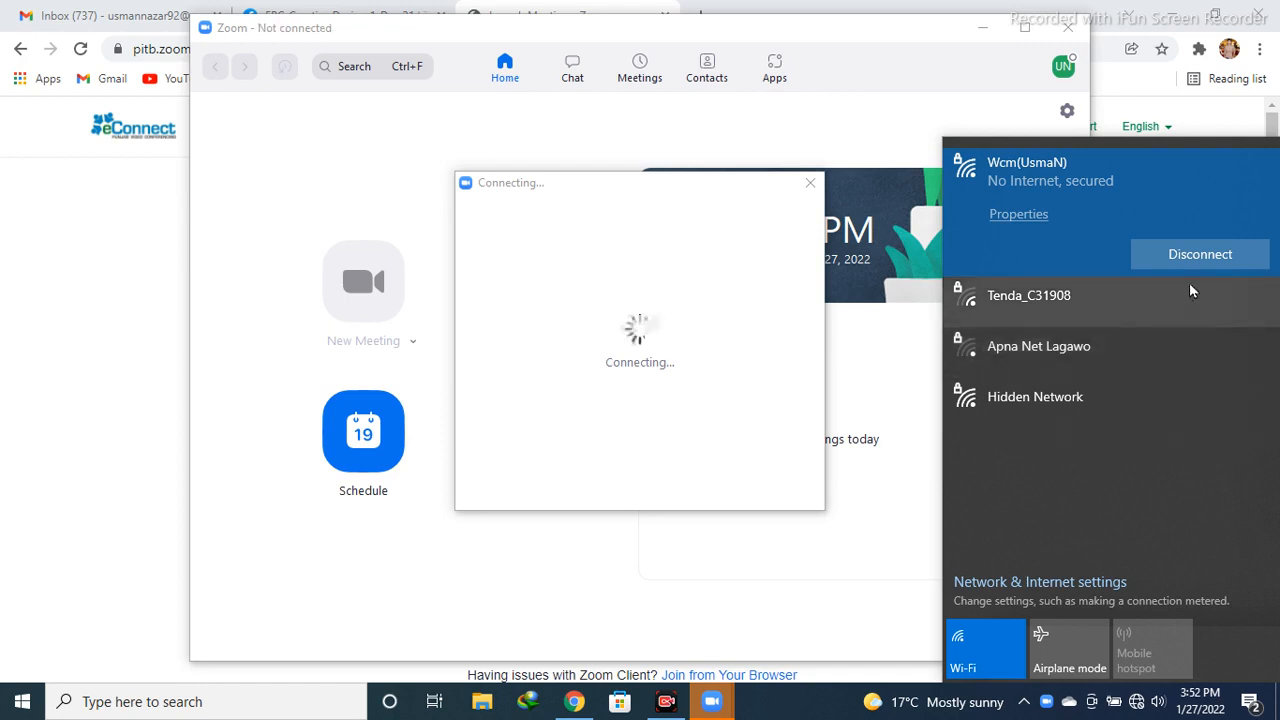
left_click(975, 660)
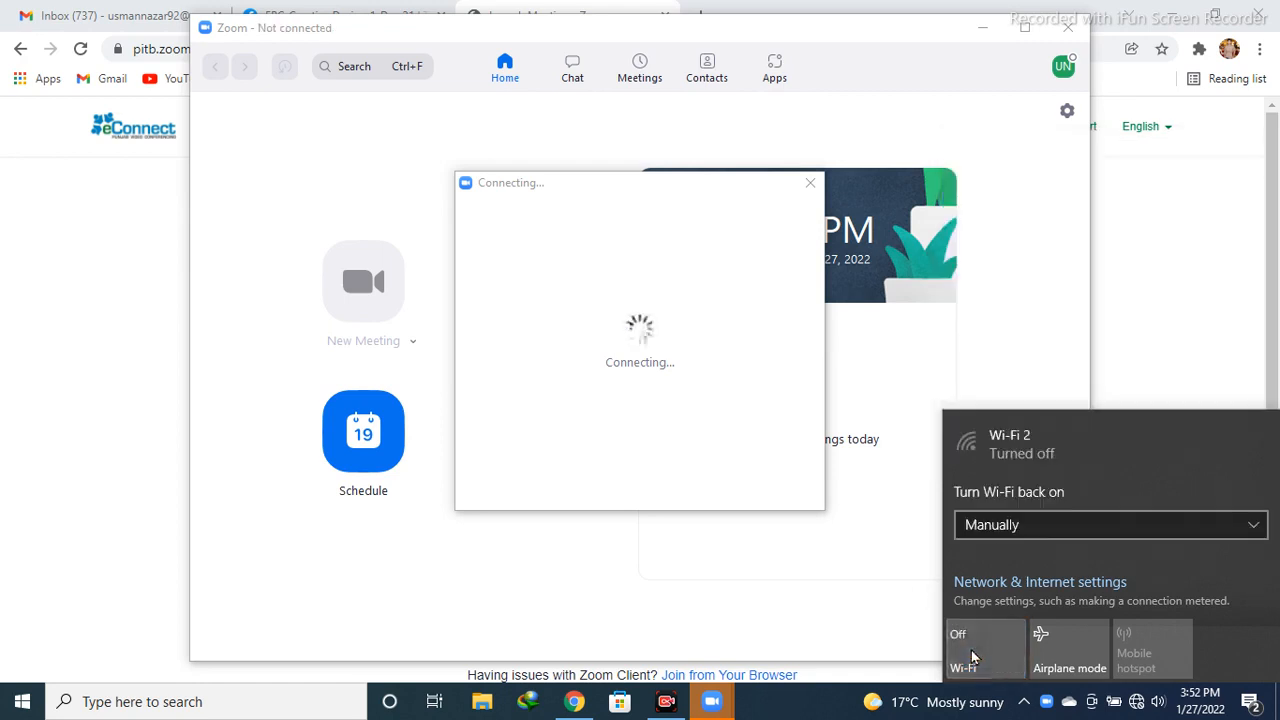
left_click(975, 657)
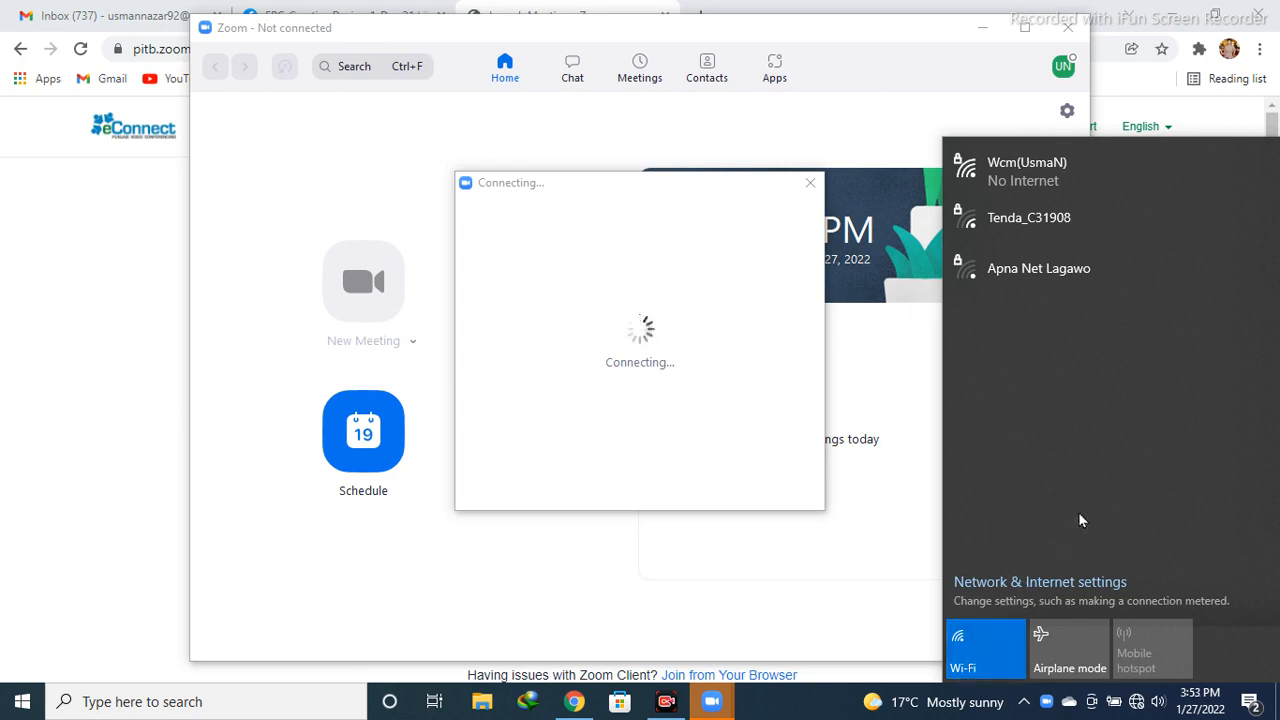
left_click(809, 562)
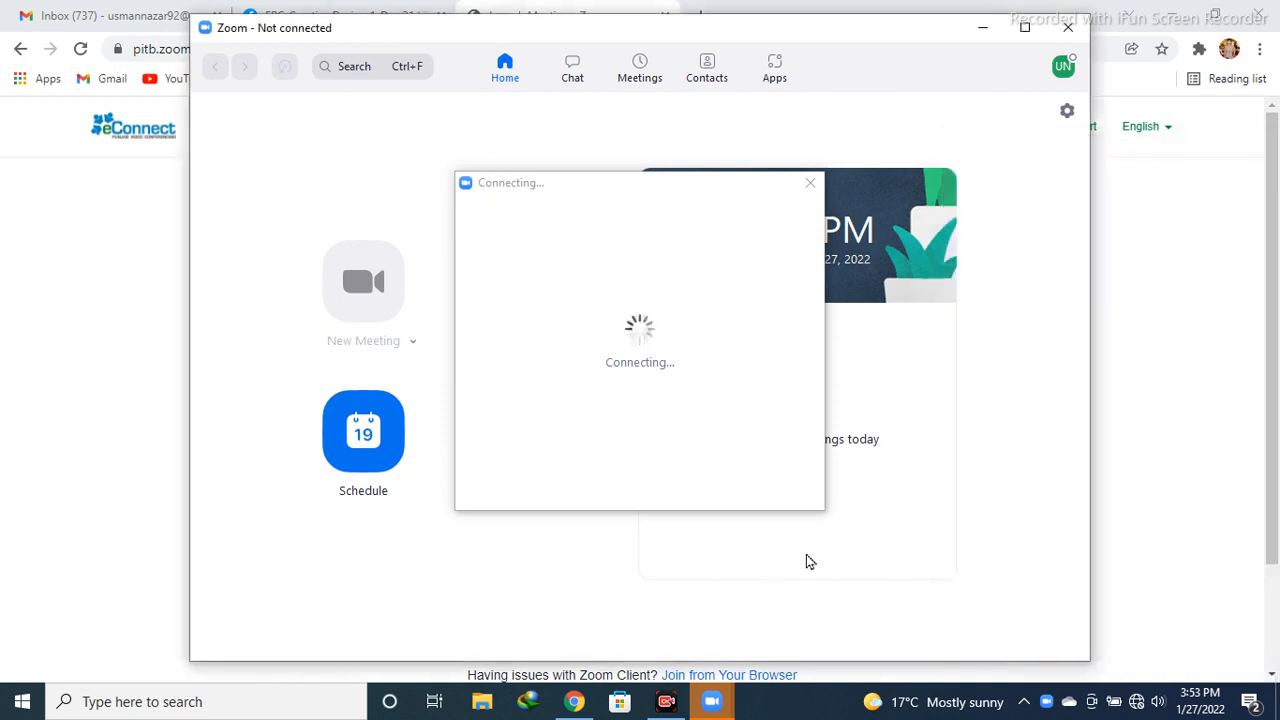